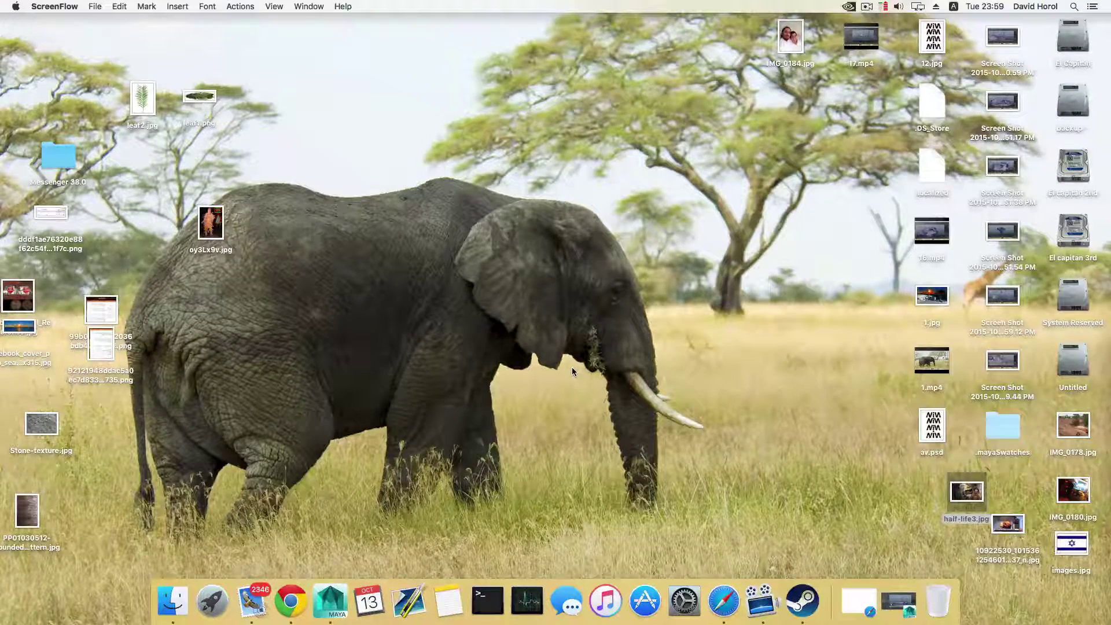
# Step: Launch Photoshop CC 2015 from the Launchpad's Adobe folder
pyautogui.click(212, 600)
pyautogui.click(682, 374)
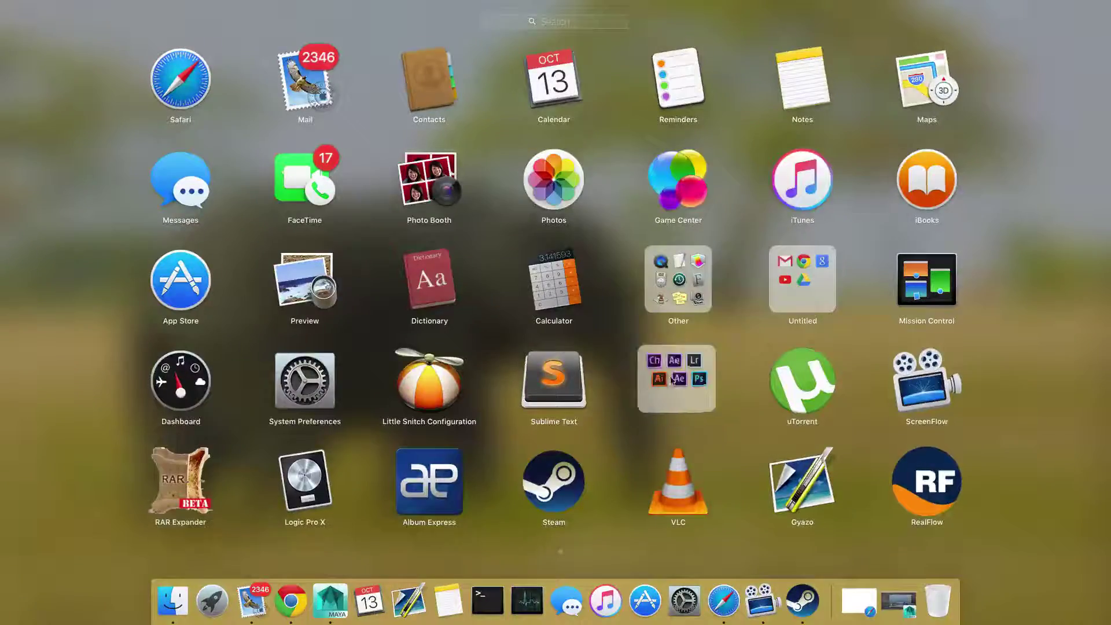
pyautogui.click(797, 332)
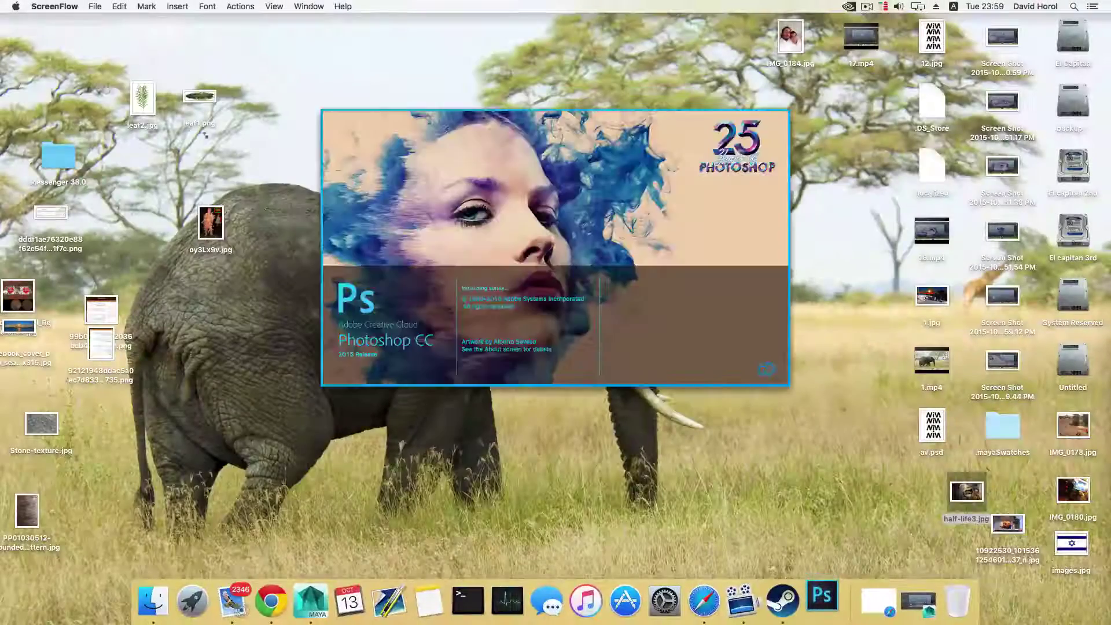
# Step: Open leaf1.png in Photoshop, confirm its transparent background in Layers, then return to Maya
pyautogui.moveTo(115, 72); pyautogui.dragTo(171, 66)
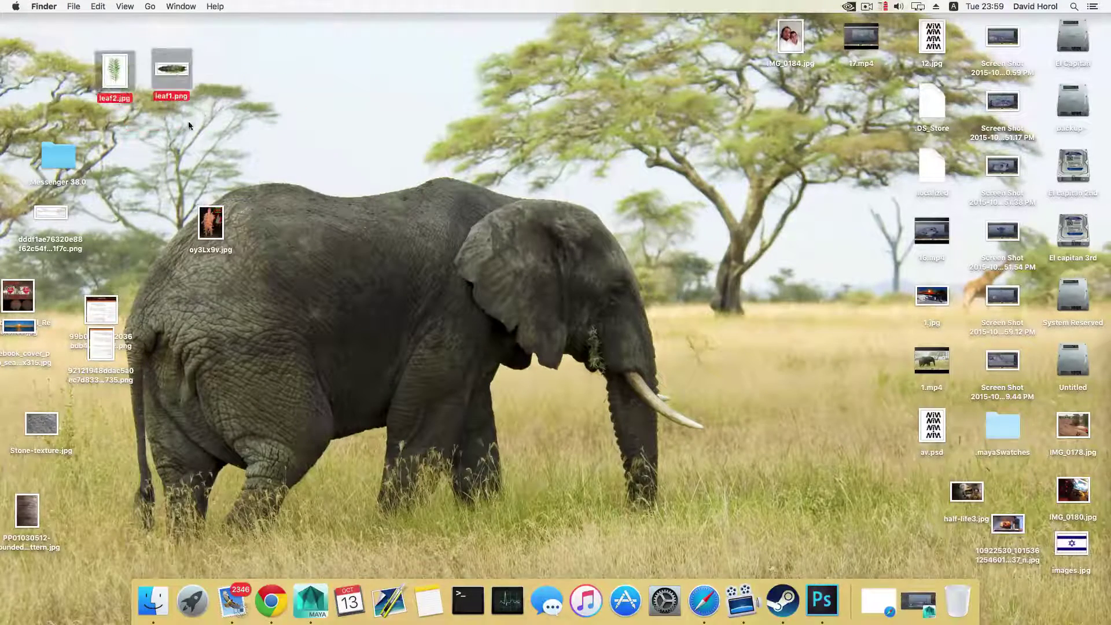
pyautogui.click(188, 119)
pyautogui.click(117, 83)
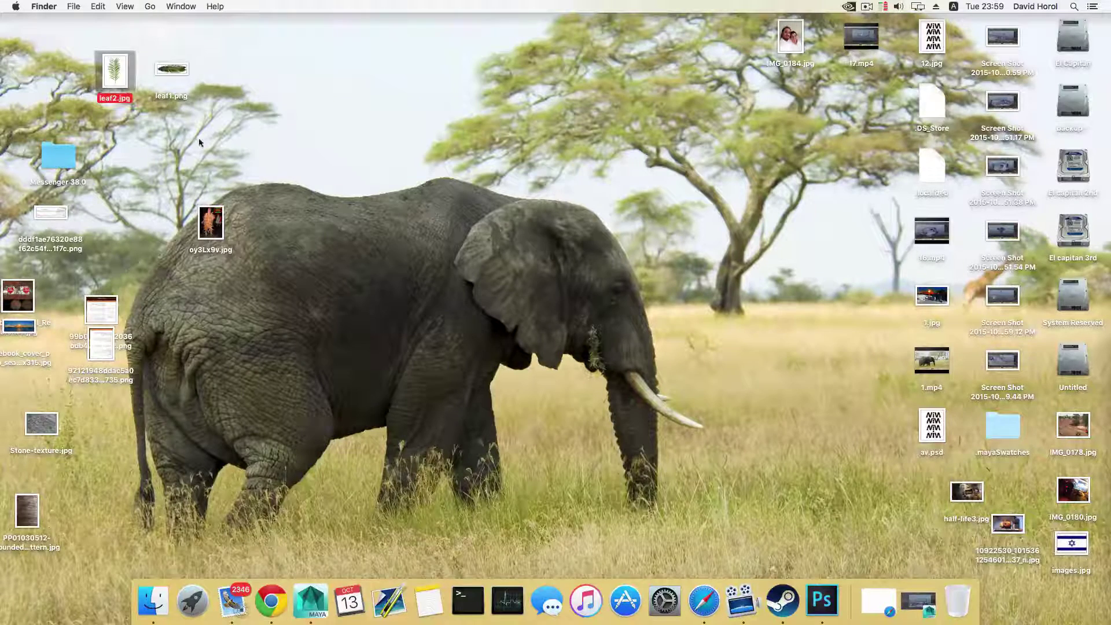
pyautogui.press('super+o')
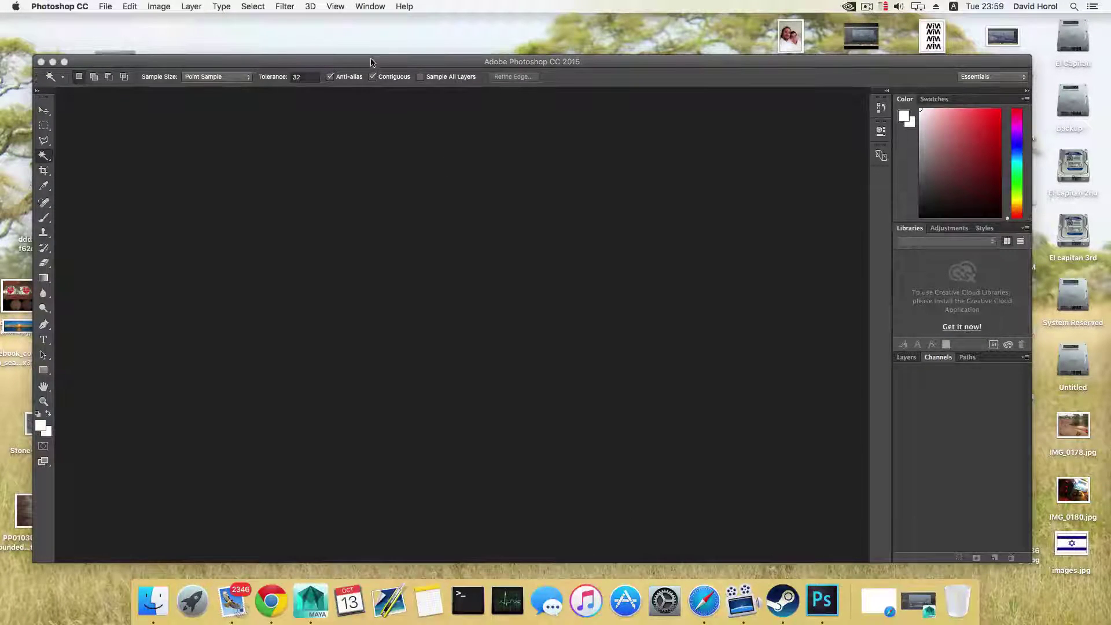
pyautogui.moveTo(169, 61); pyautogui.dragTo(171, 135)
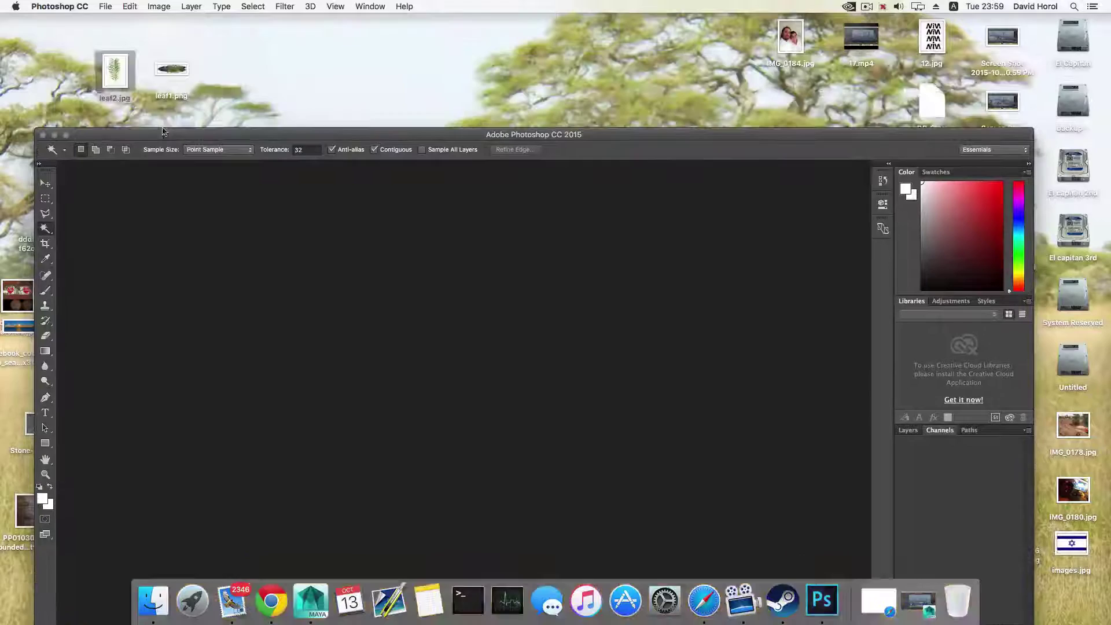
pyautogui.rightClick(173, 72)
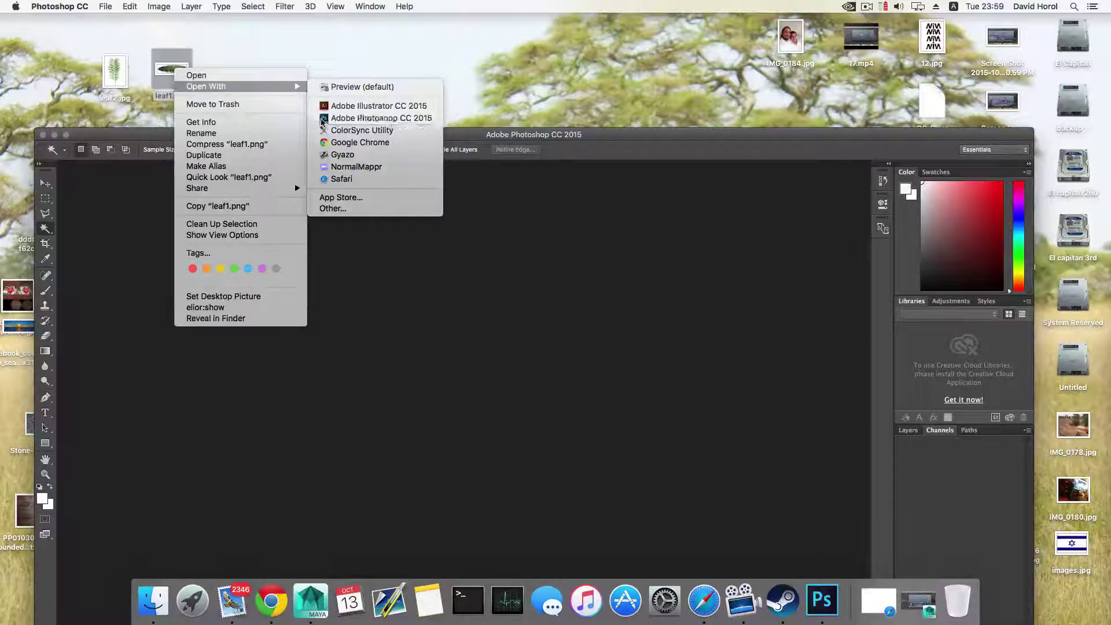
pyautogui.click(370, 116)
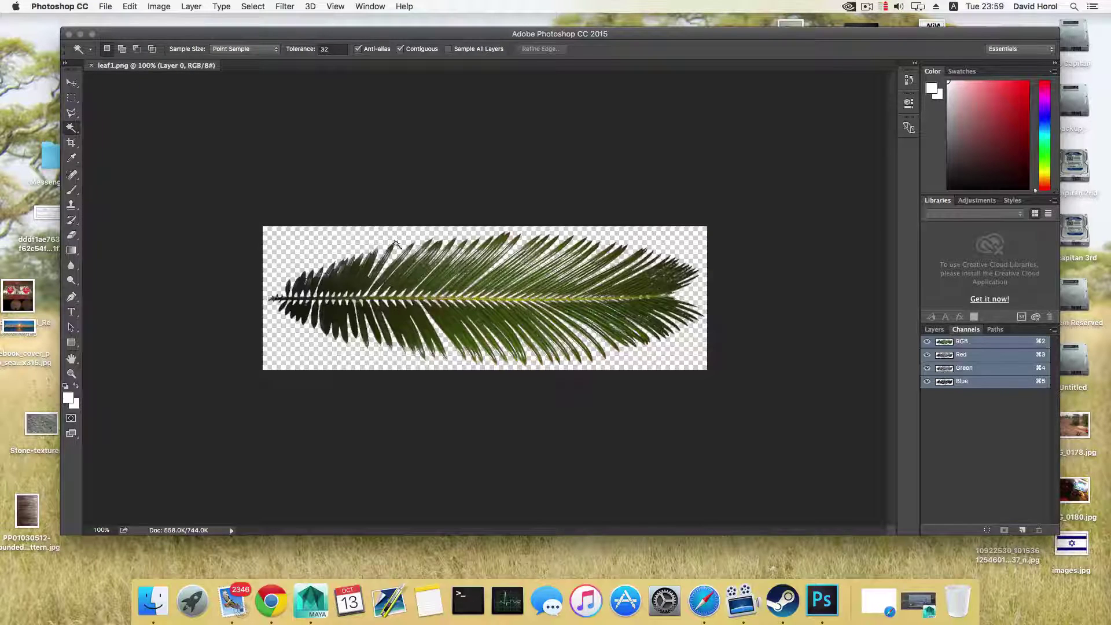
pyautogui.click(933, 329)
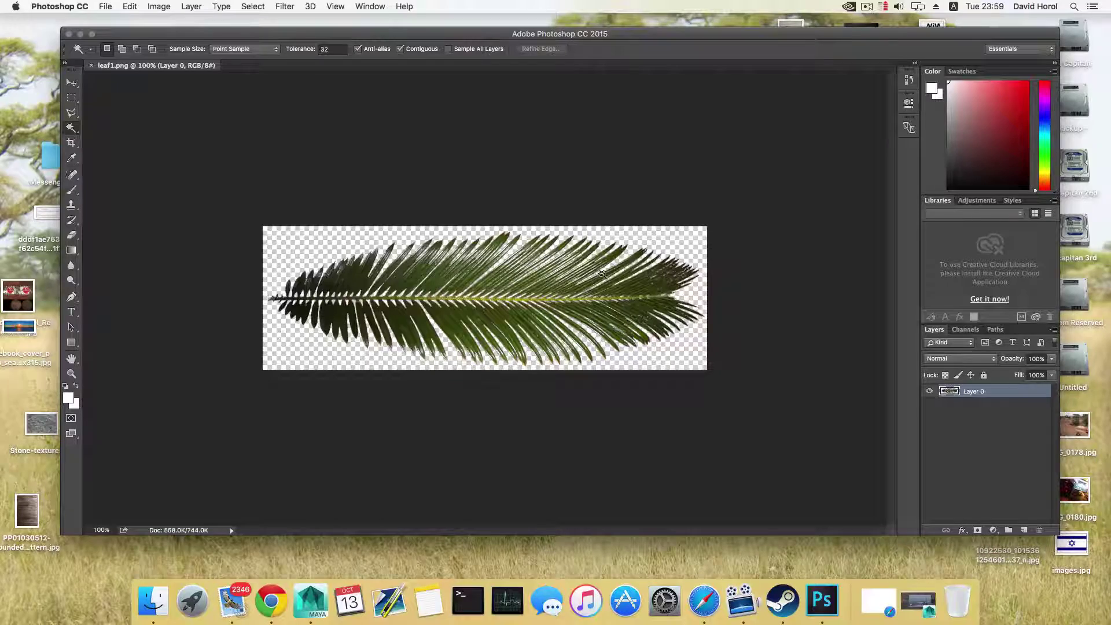
pyautogui.click(918, 602)
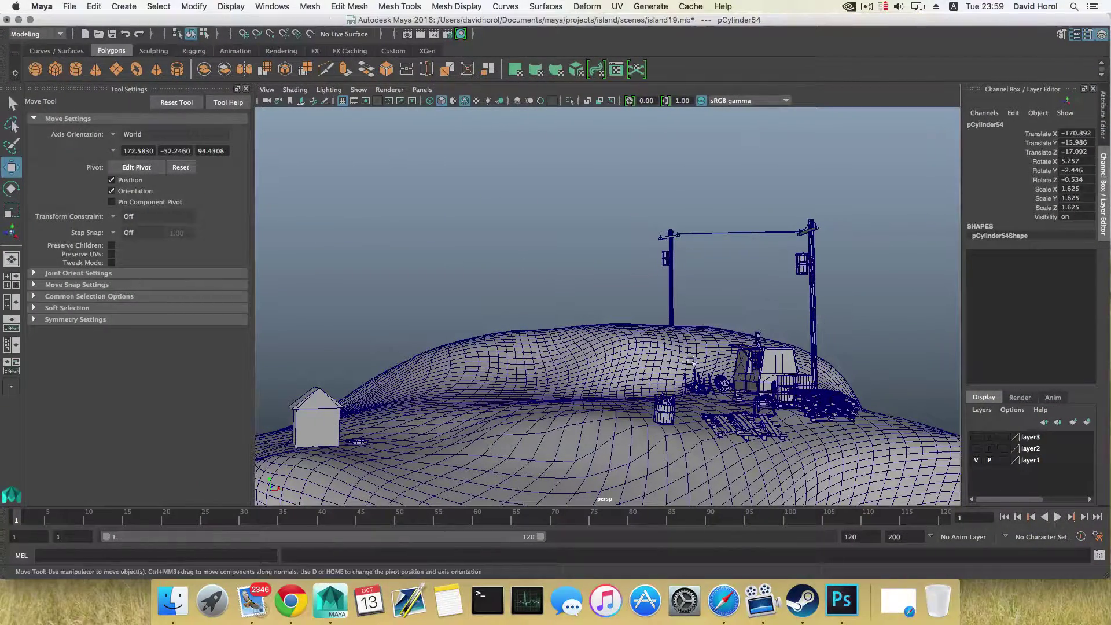
# Step: Save the island scene and start a new empty scene
pyautogui.click(524, 323)
pyautogui.click(69, 7)
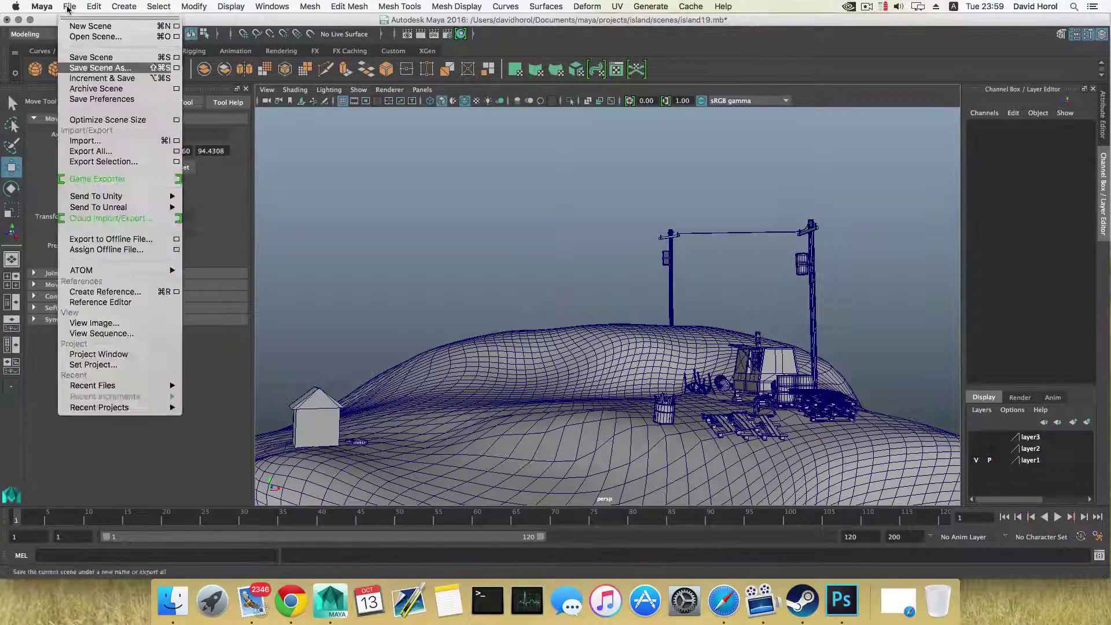
pyautogui.click(88, 58)
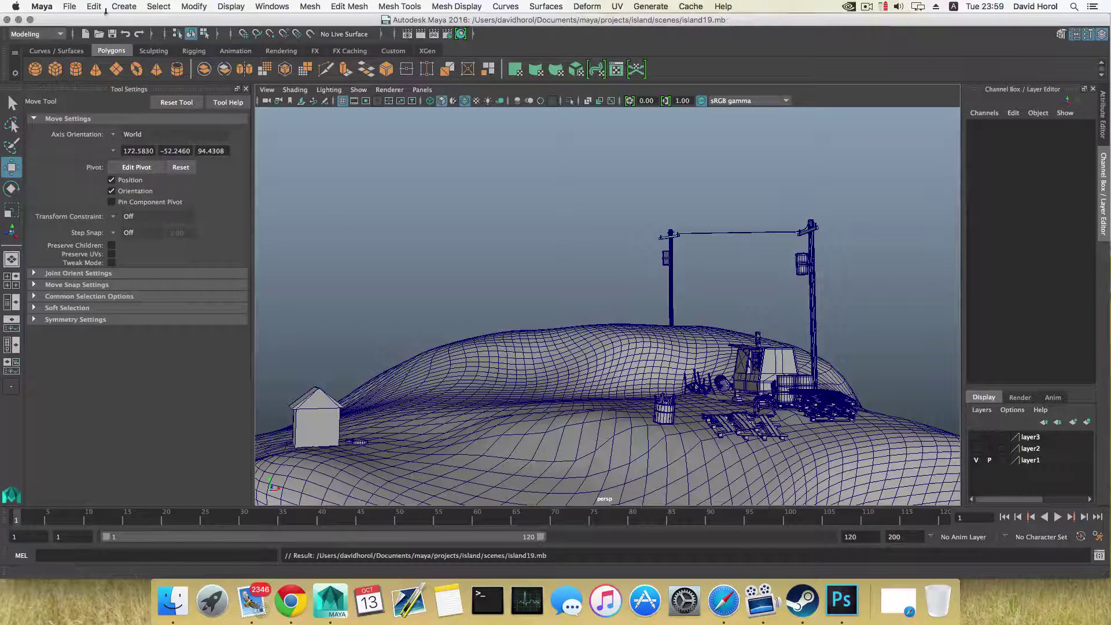
pyautogui.click(69, 7)
pyautogui.click(86, 19)
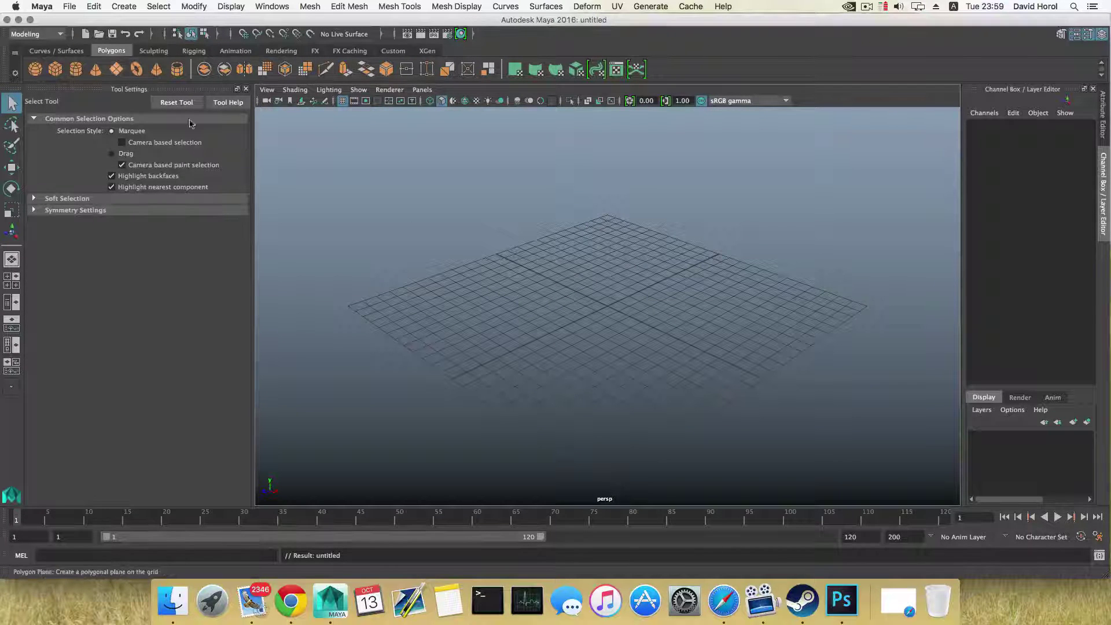
# Step: Create a polygon plane, scale it up and wider along X, and move it along Z
pyautogui.click(116, 69)
pyautogui.press('r')
pyautogui.moveTo(608, 306); pyautogui.dragTo(672, 335)
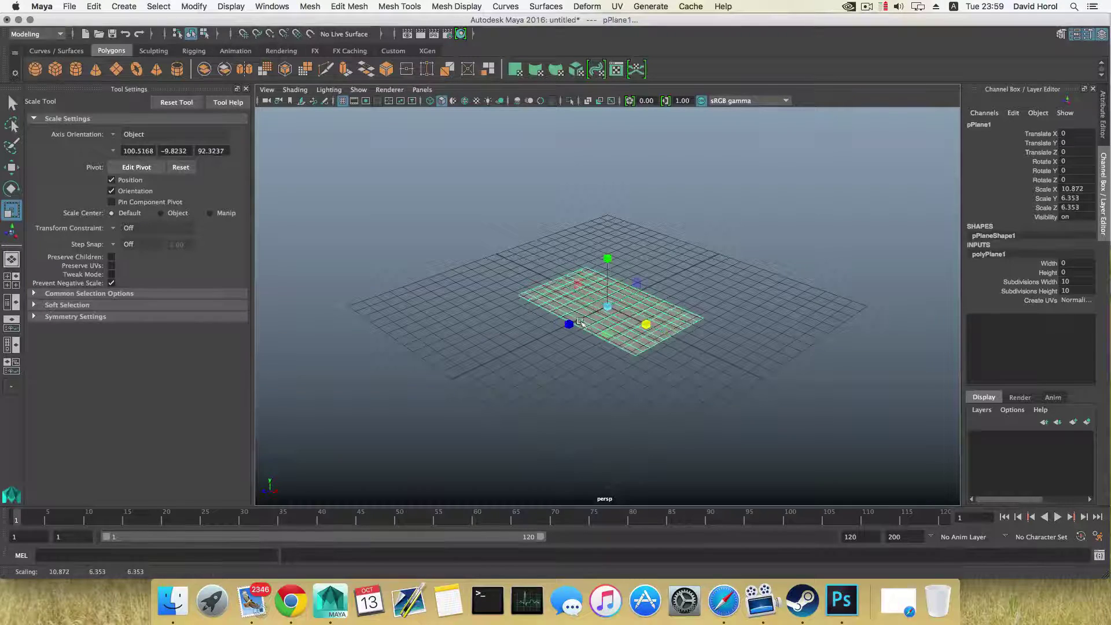
pyautogui.moveTo(568, 325); pyautogui.dragTo(724, 301)
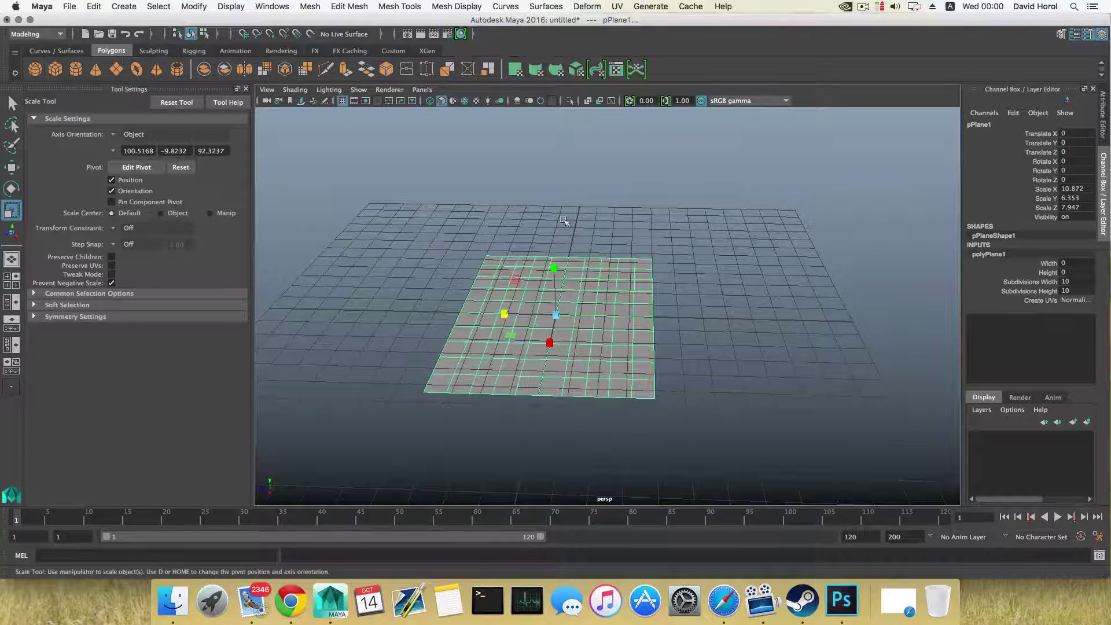
pyautogui.press('w')
pyautogui.moveTo(507, 313); pyautogui.dragTo(456, 312)
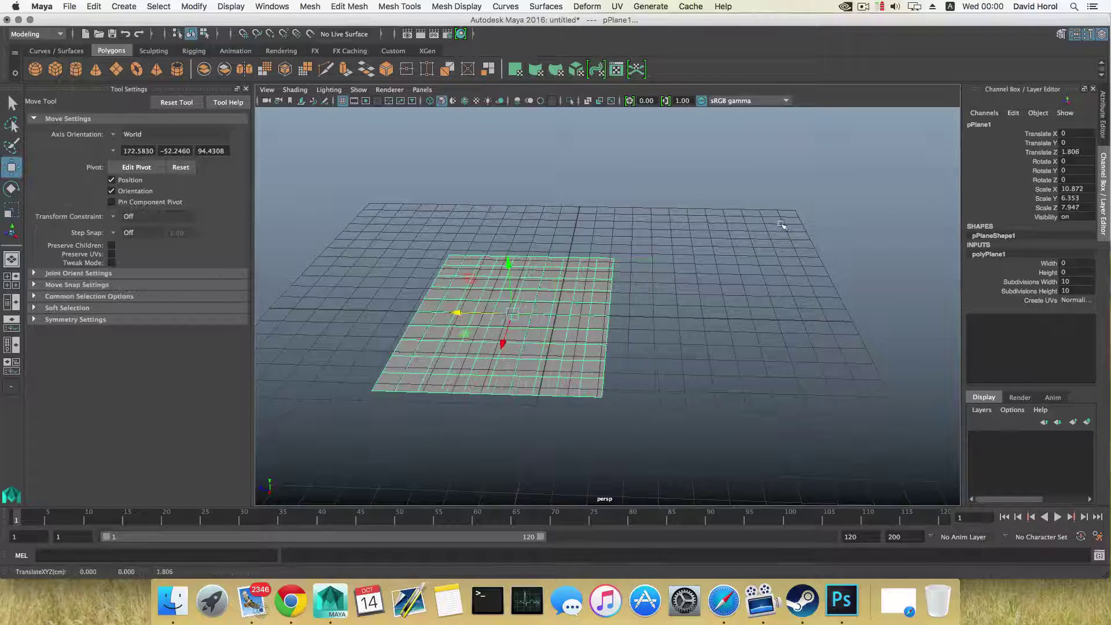
# Step: Reduce the plane's width and height subdivisions to 1
pyautogui.click(1075, 33)
pyautogui.click(949, 123)
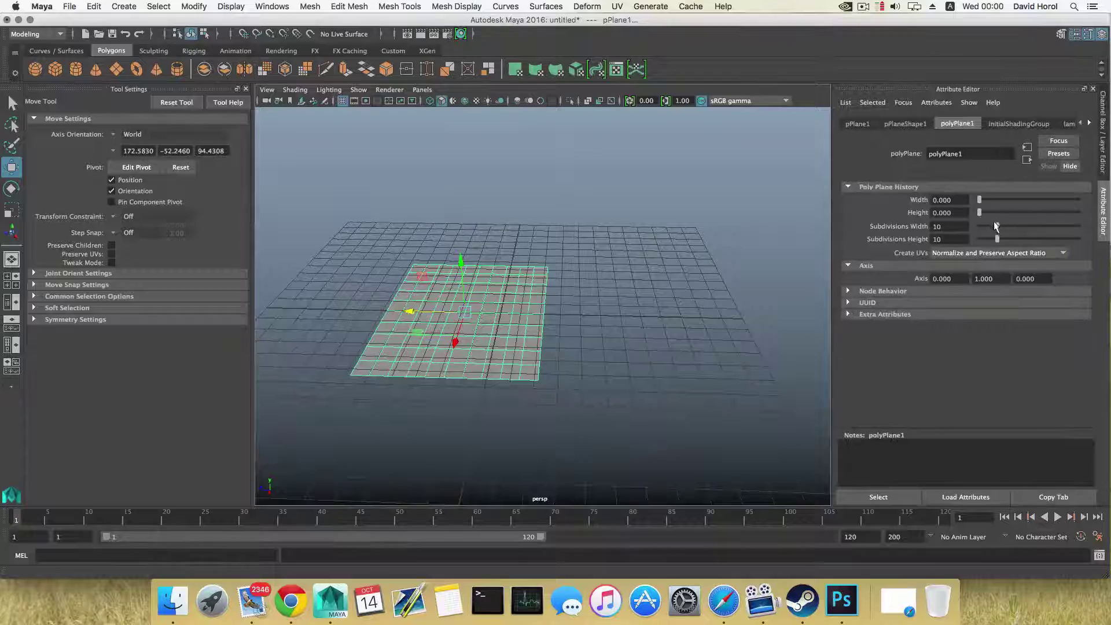
pyautogui.moveTo(996, 225)
pyautogui.mouseDown()
pyautogui.moveTo(966, 224)
pyautogui.moveTo(979, 239)
pyautogui.mouseUp()
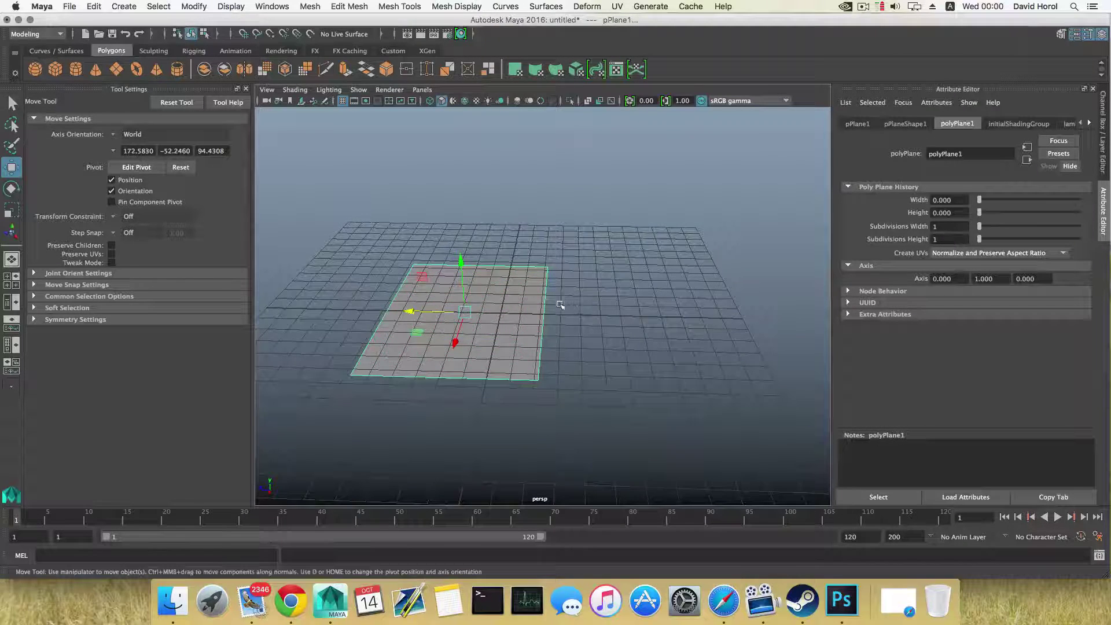
pyautogui.moveTo(560, 305); pyautogui.dragTo(598, 280)
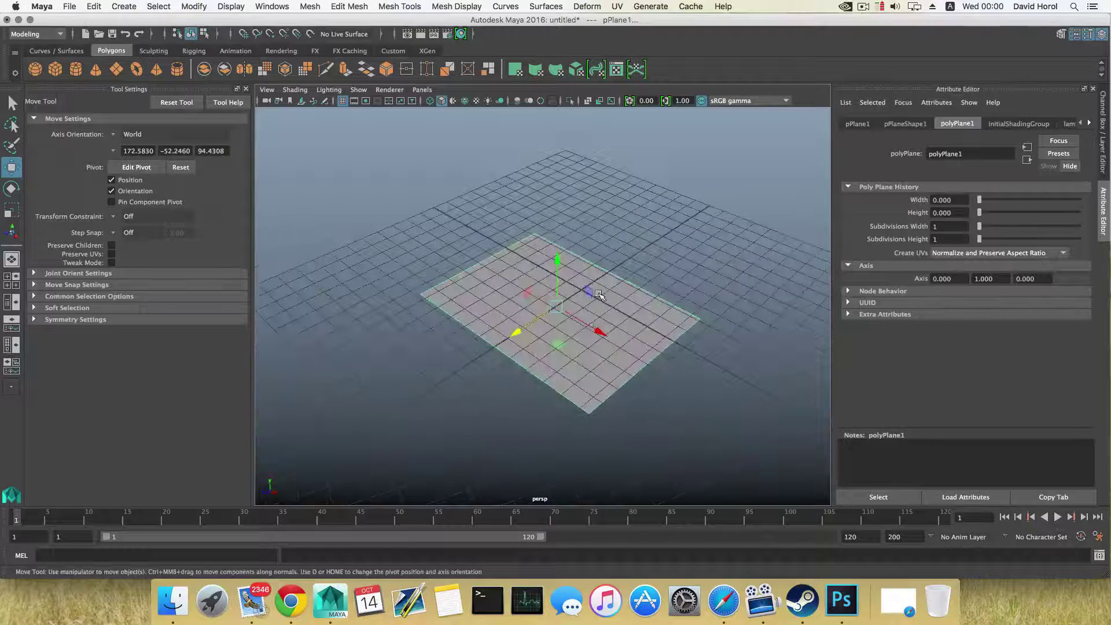
pyautogui.rightClick(598, 280)
# Step: Assign a new Blinn material to the plane and map a File texture to its colour
pyautogui.click(611, 566)
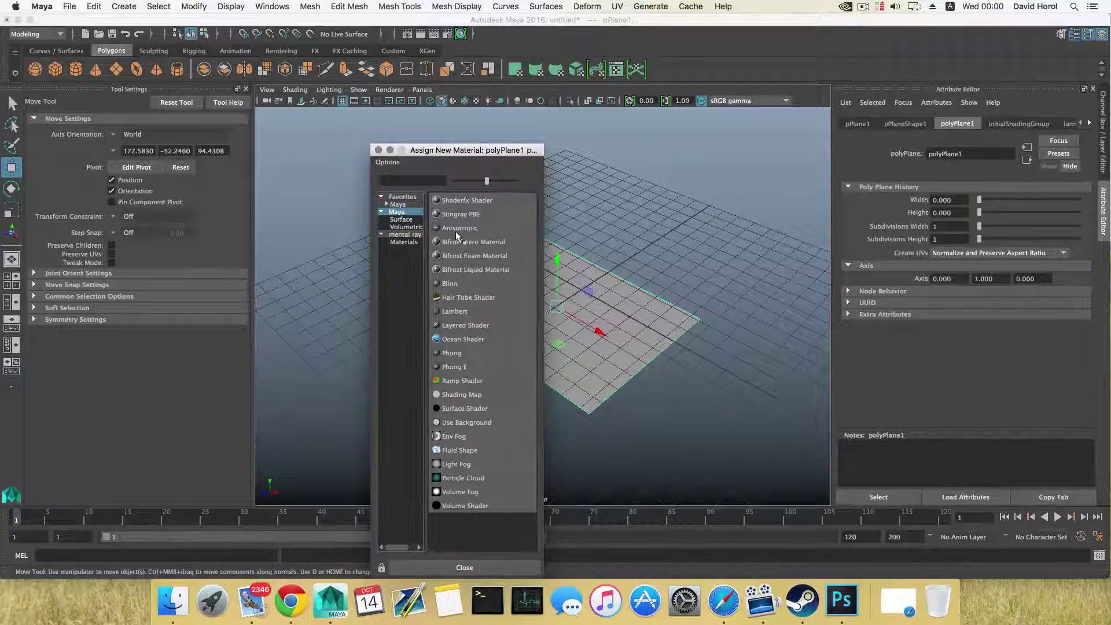
pyautogui.click(449, 283)
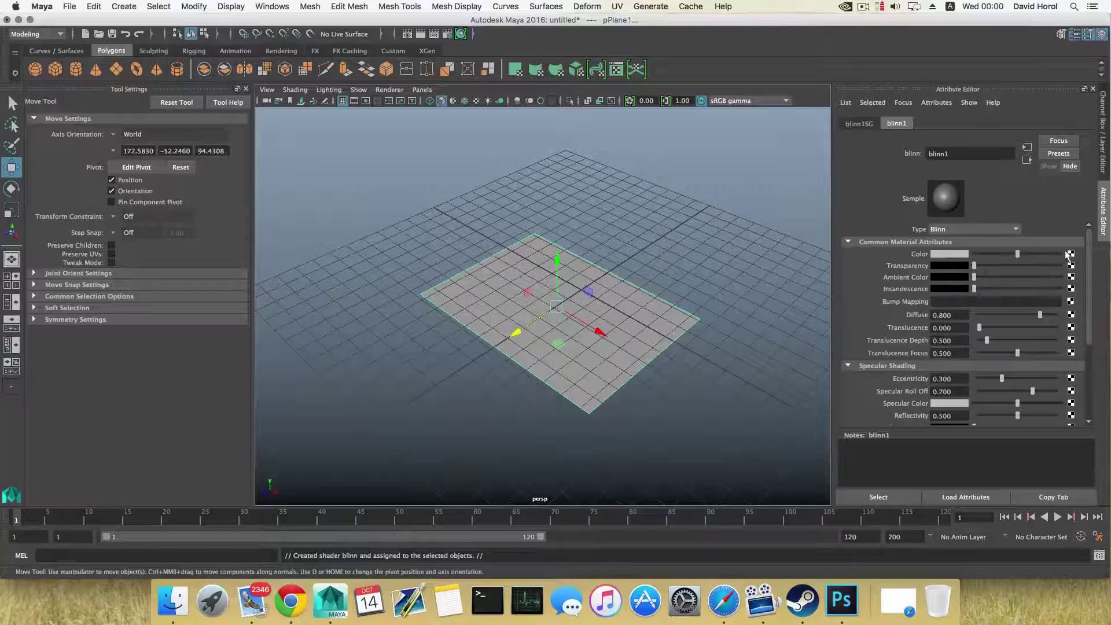
pyautogui.click(1070, 254)
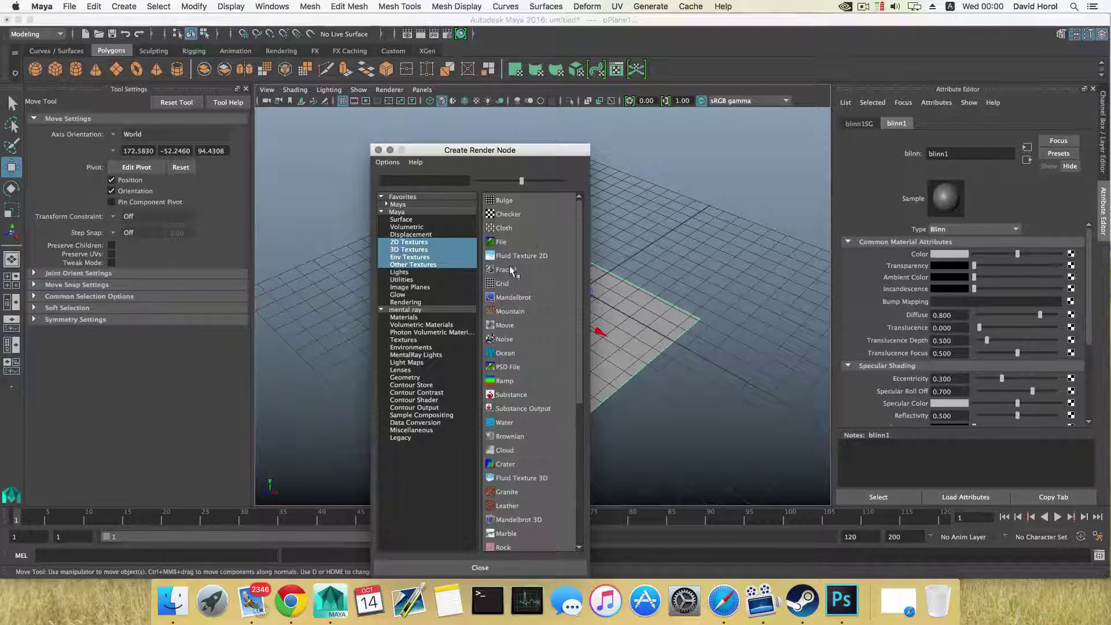
pyautogui.click(501, 241)
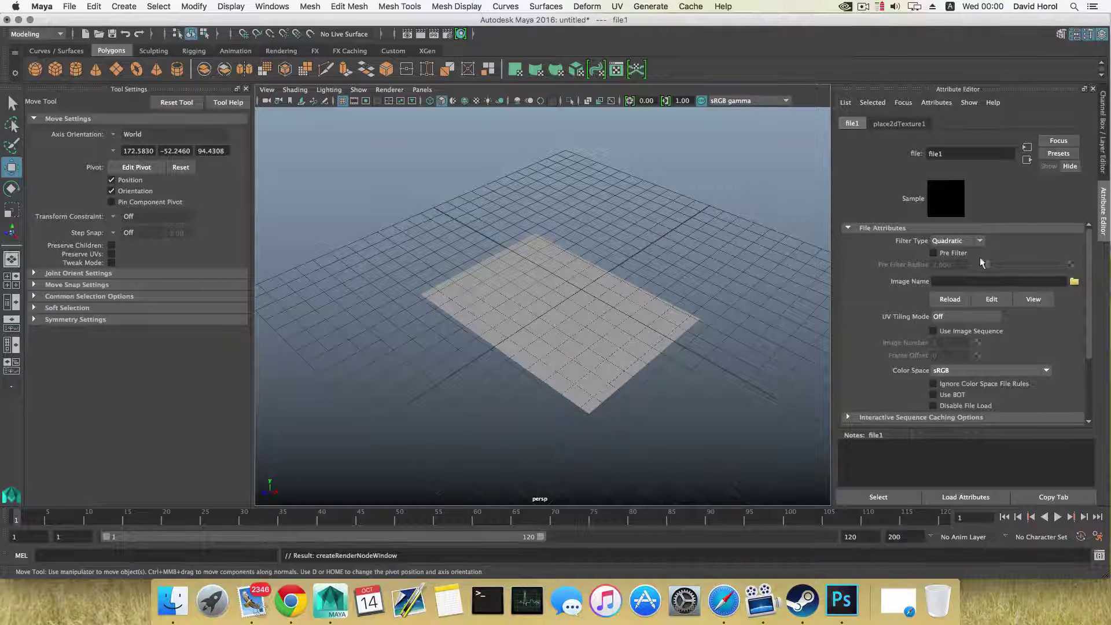
# Step: Load leaf1.png from the Desktop as the file texture's image
pyautogui.click(1074, 282)
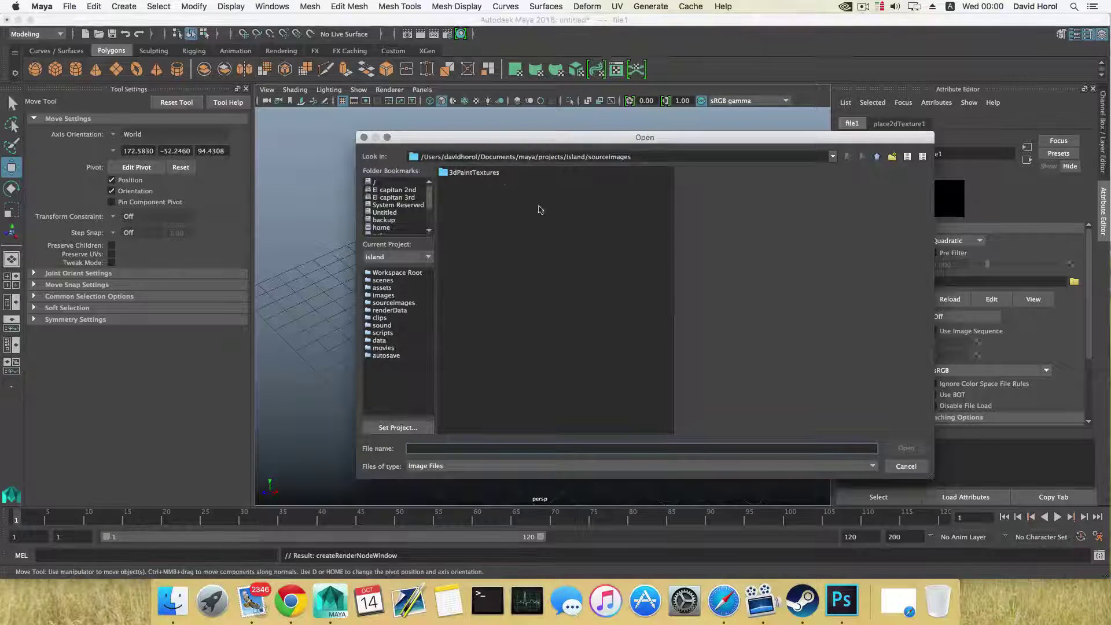
pyautogui.scroll(-1, 389, 213)
pyautogui.click(386, 227)
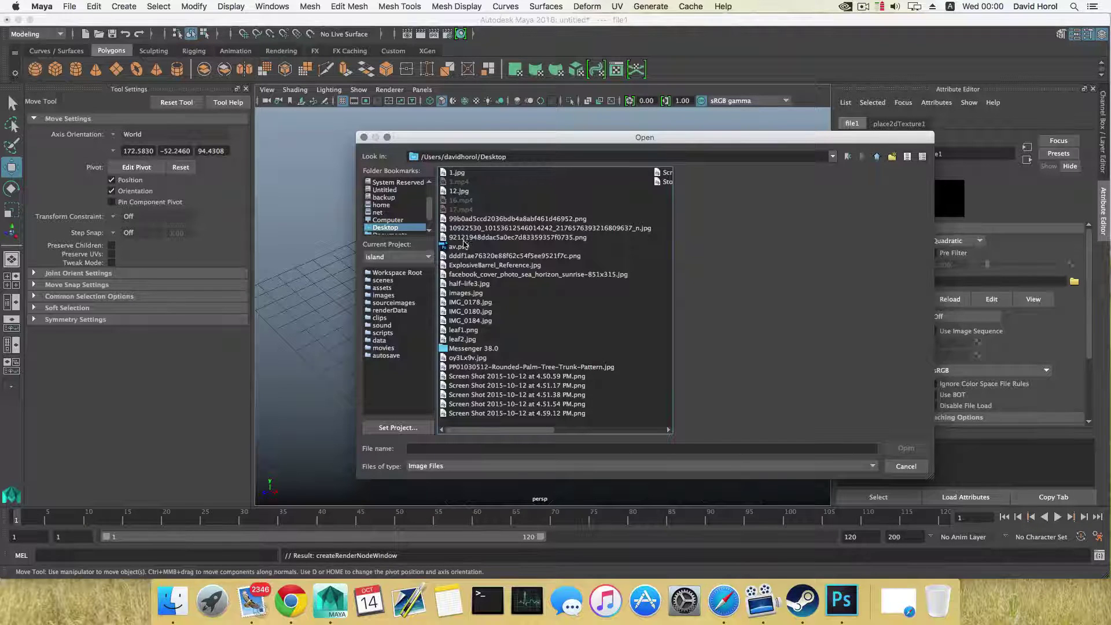
pyautogui.click(463, 330)
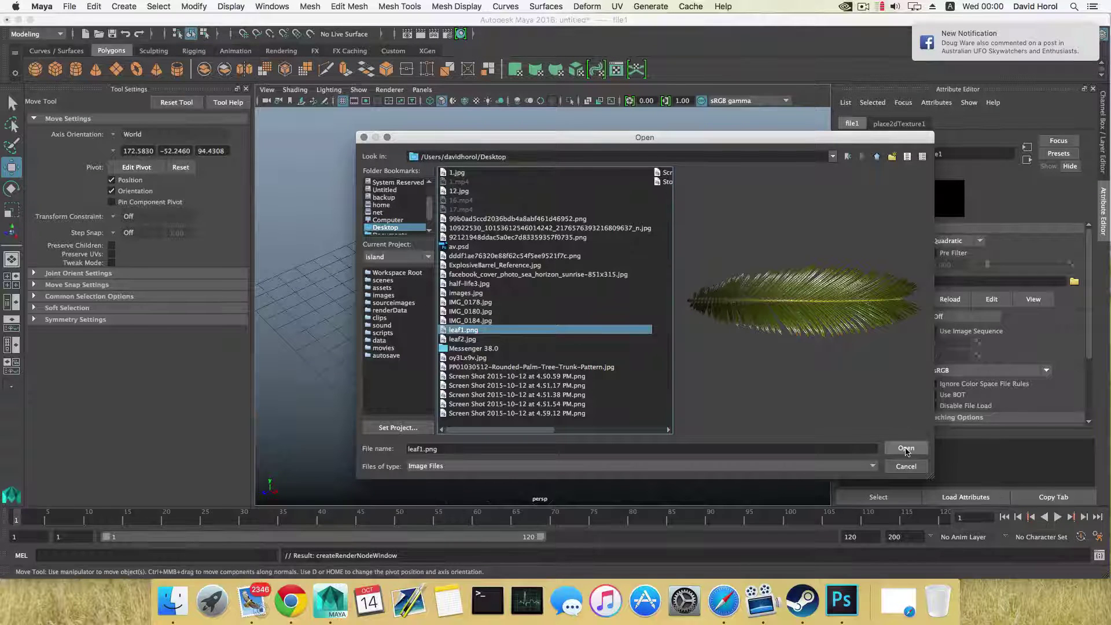
pyautogui.moveTo(349, 24); pyautogui.dragTo(348, 24)
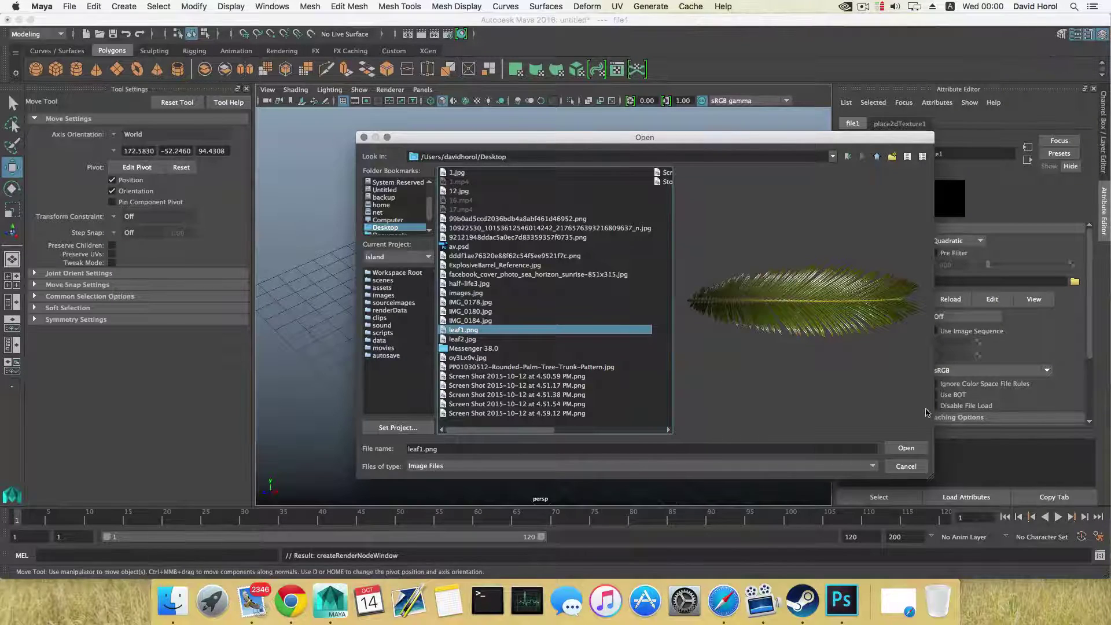
pyautogui.click(916, 450)
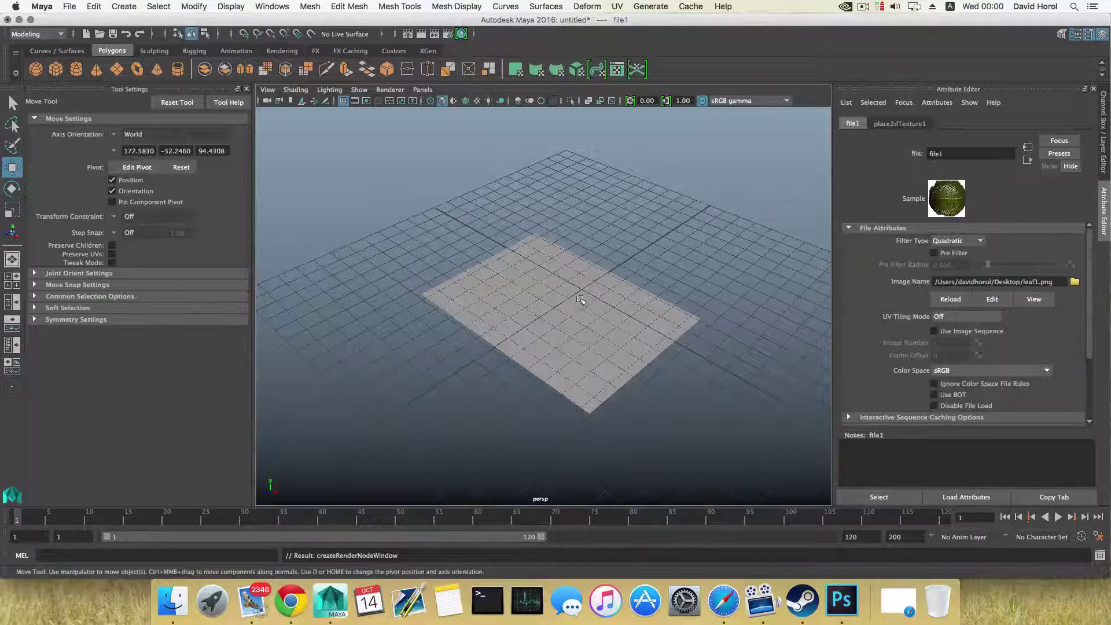
# Step: Switch to textured shading (6) to see the palm leaf on the plane, and select the plane
pyautogui.press('6')
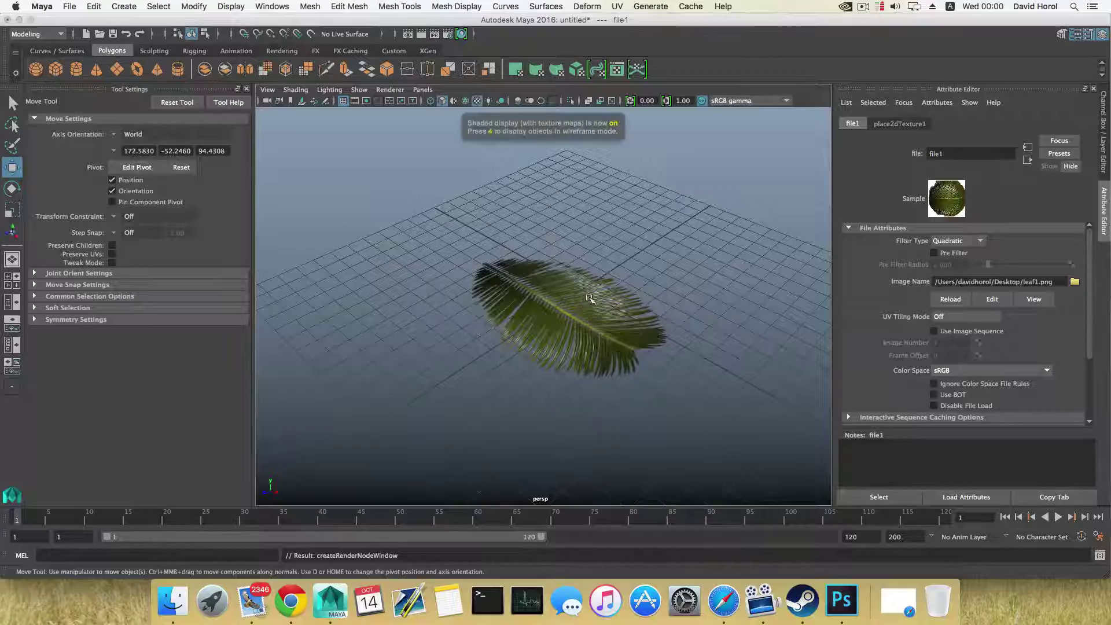
pyautogui.moveTo(581, 301)
pyautogui.mouseDown()
pyautogui.moveTo(701, 343)
pyautogui.moveTo(599, 302)
pyautogui.moveTo(504, 300)
pyautogui.moveTo(555, 315)
pyautogui.moveTo(478, 314)
pyautogui.mouseUp()
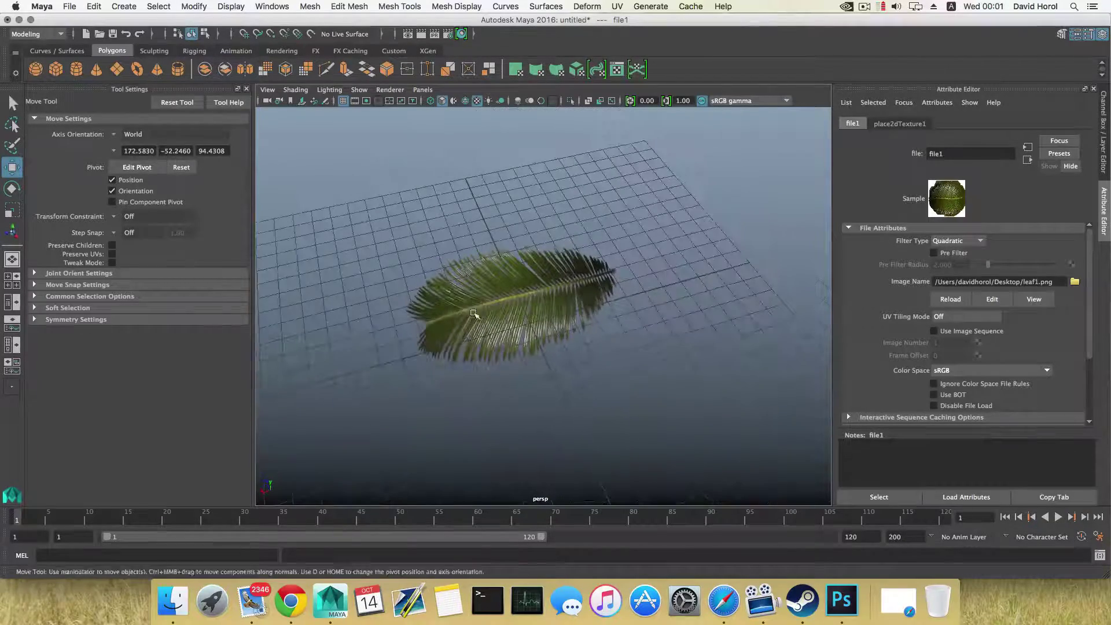
pyautogui.scroll(5, 478, 315)
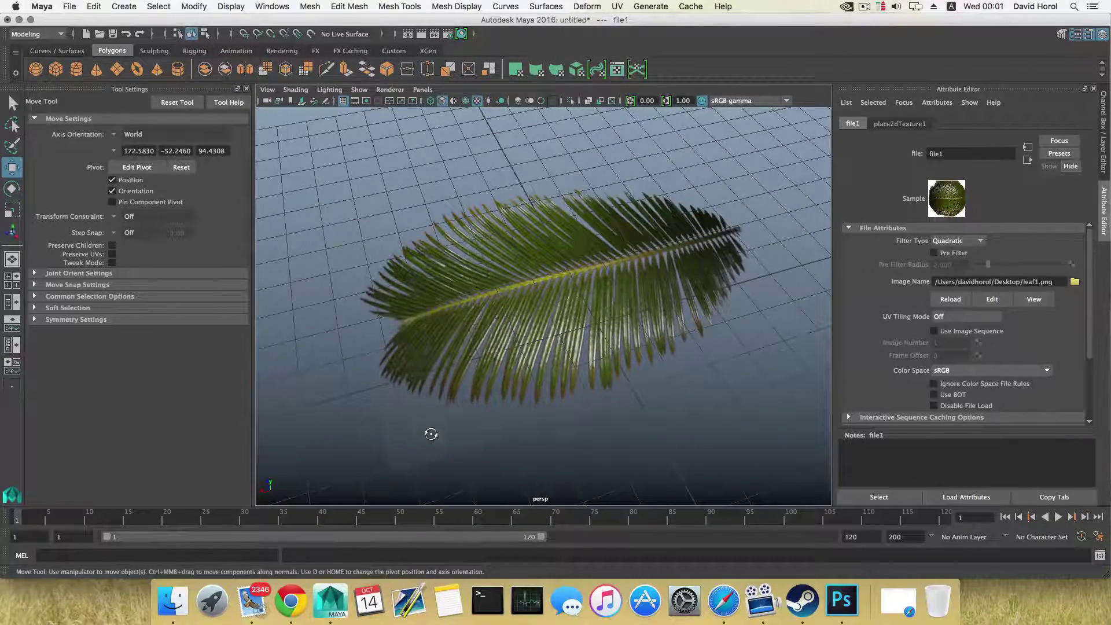
pyautogui.scroll(3, 446, 422)
pyautogui.moveTo(416, 363); pyautogui.dragTo(516, 421)
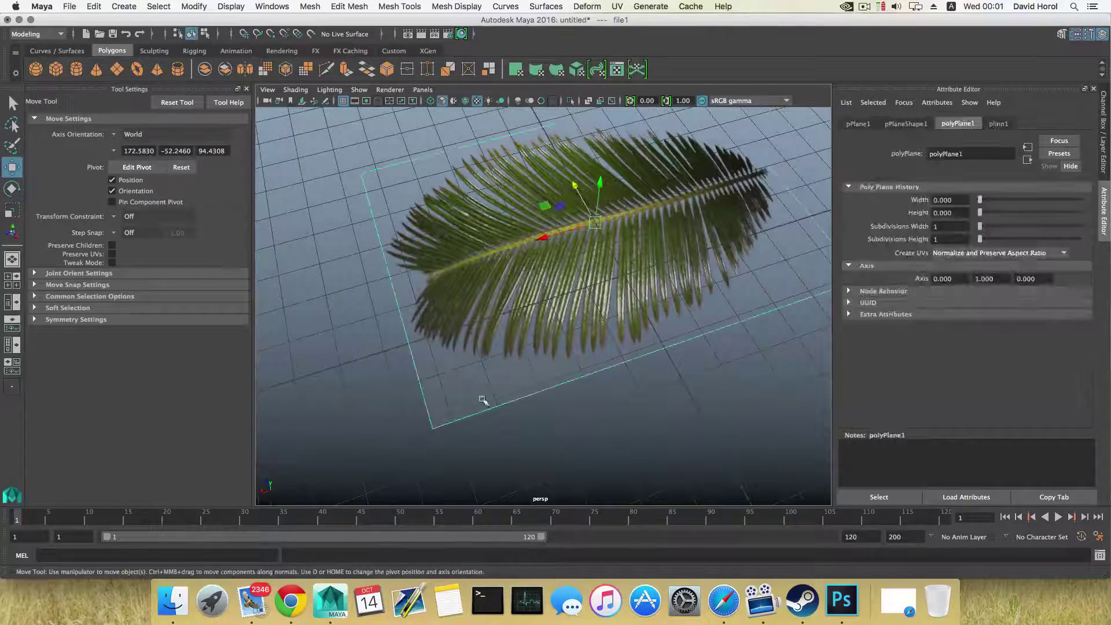
pyautogui.moveTo(572, 398)
pyautogui.mouseDown()
pyautogui.moveTo(556, 391)
pyautogui.moveTo(612, 377)
pyautogui.moveTo(571, 392)
pyautogui.mouseUp()
pyautogui.scroll(-5, 620, 359)
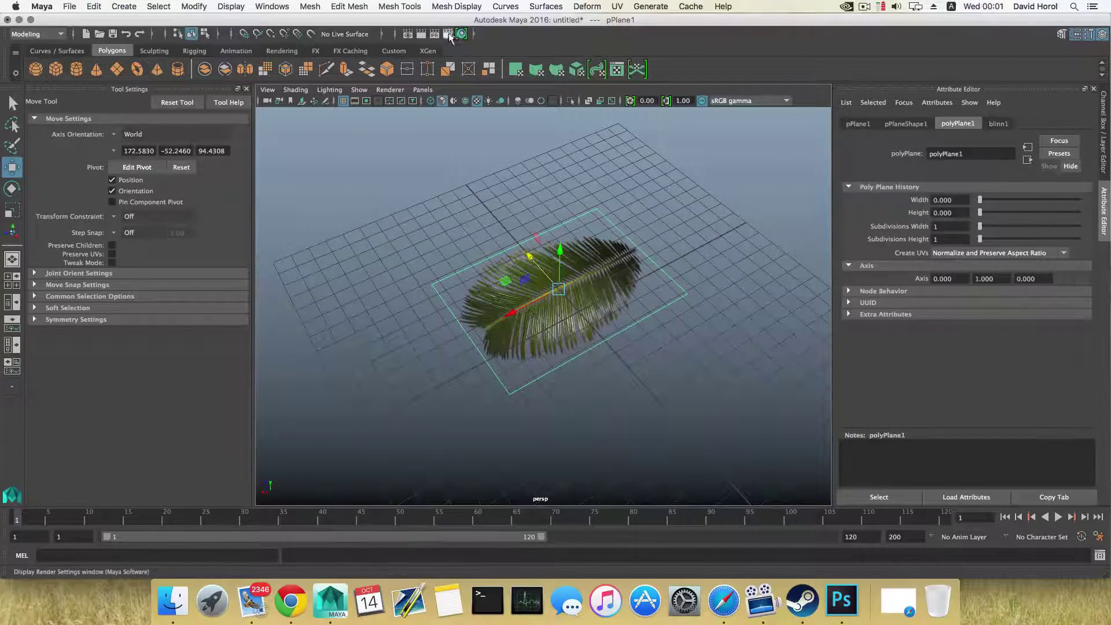
# Step: Confirm in the Plug-in Manager that the Mayatomr mental ray plug-in is loaded
pyautogui.click(272, 6)
pyautogui.moveTo(347, 81)
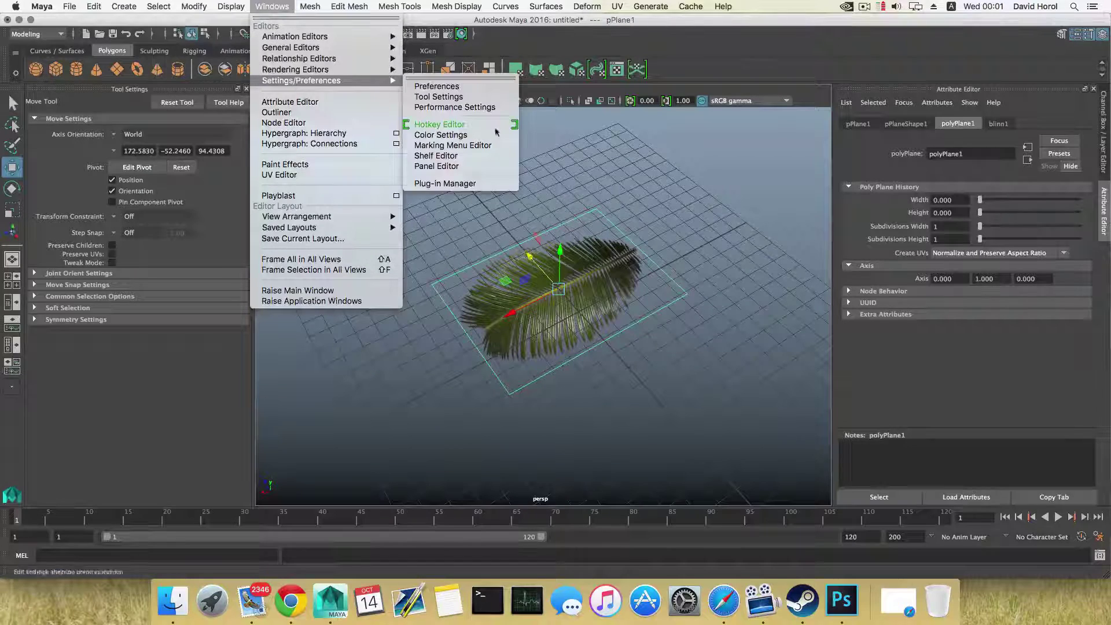
pyautogui.click(445, 184)
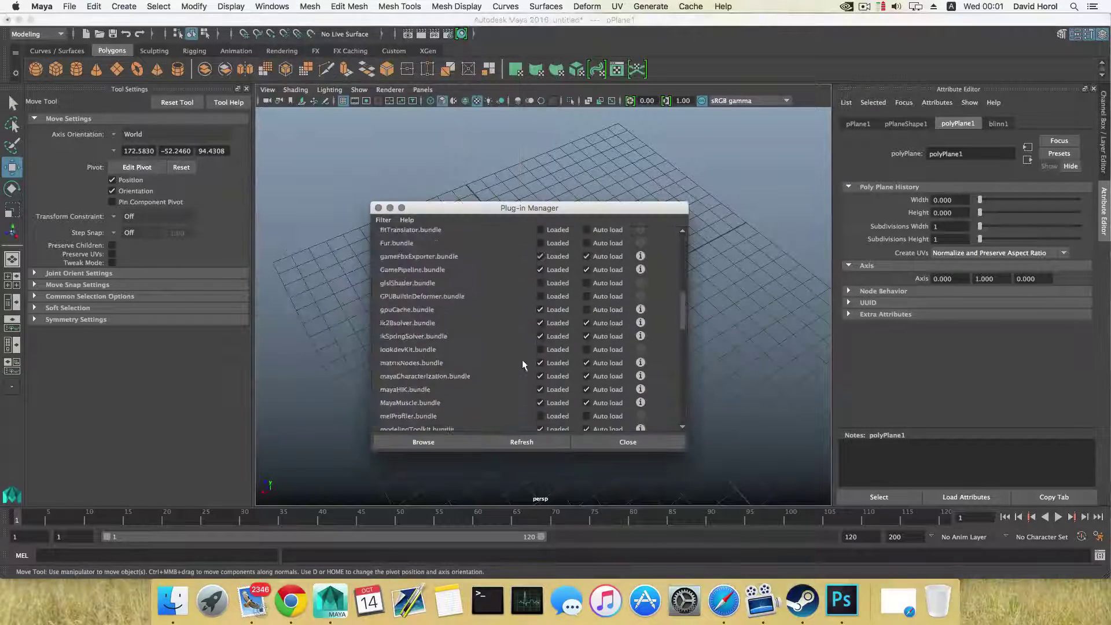
pyautogui.scroll(-10, 523, 365)
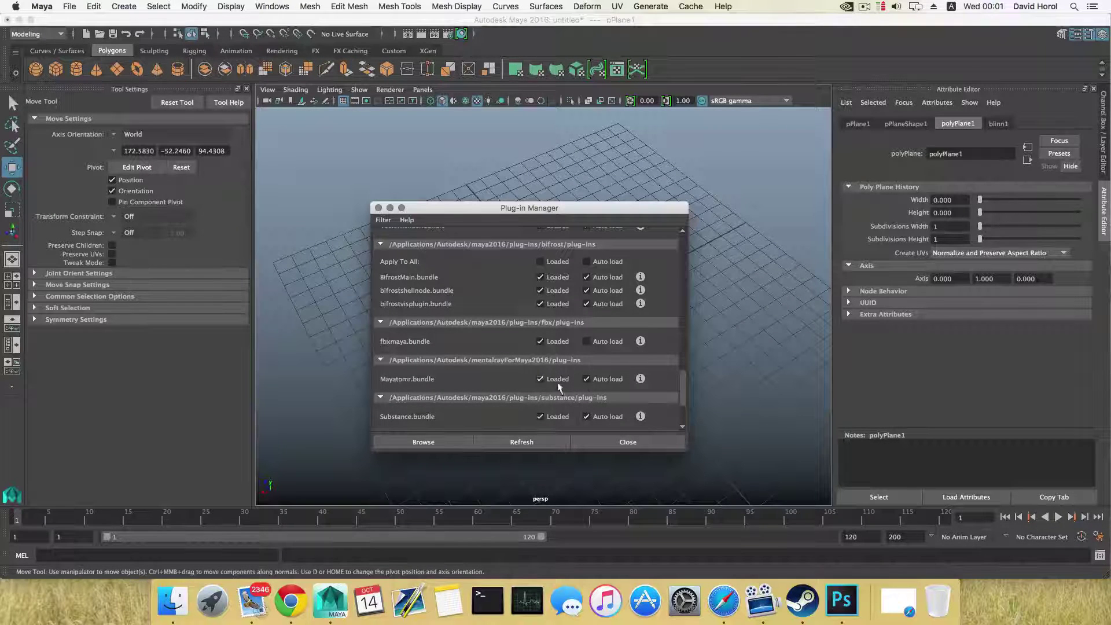
pyautogui.click(628, 442)
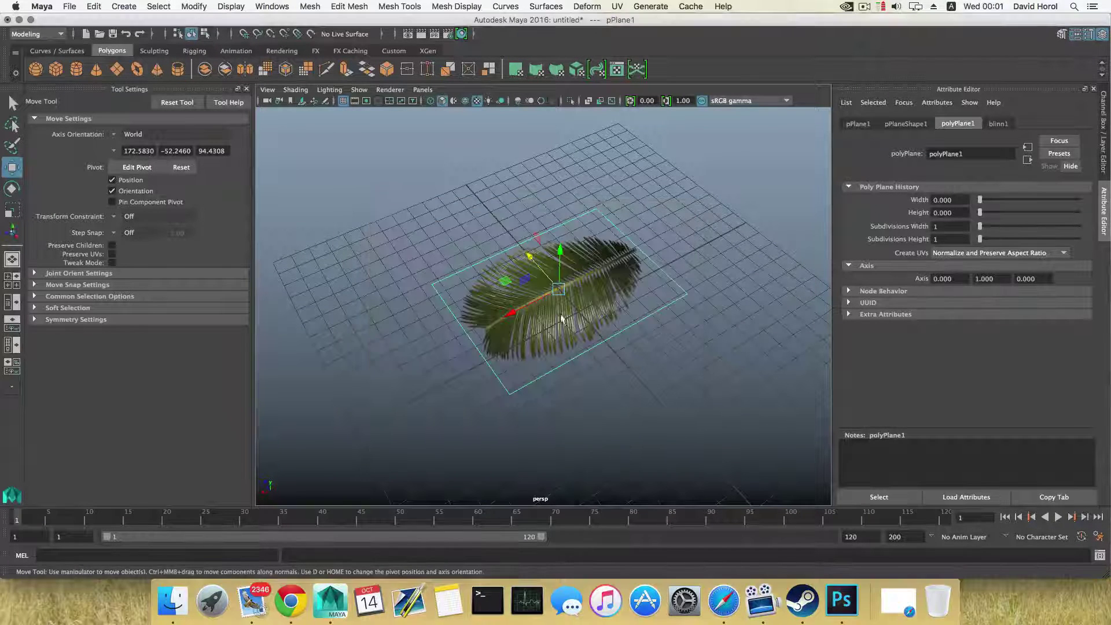
# Step: In Render Settings, render using mental ray with Overall Quality 1.68
pyautogui.click(448, 35)
pyautogui.click(240, 163)
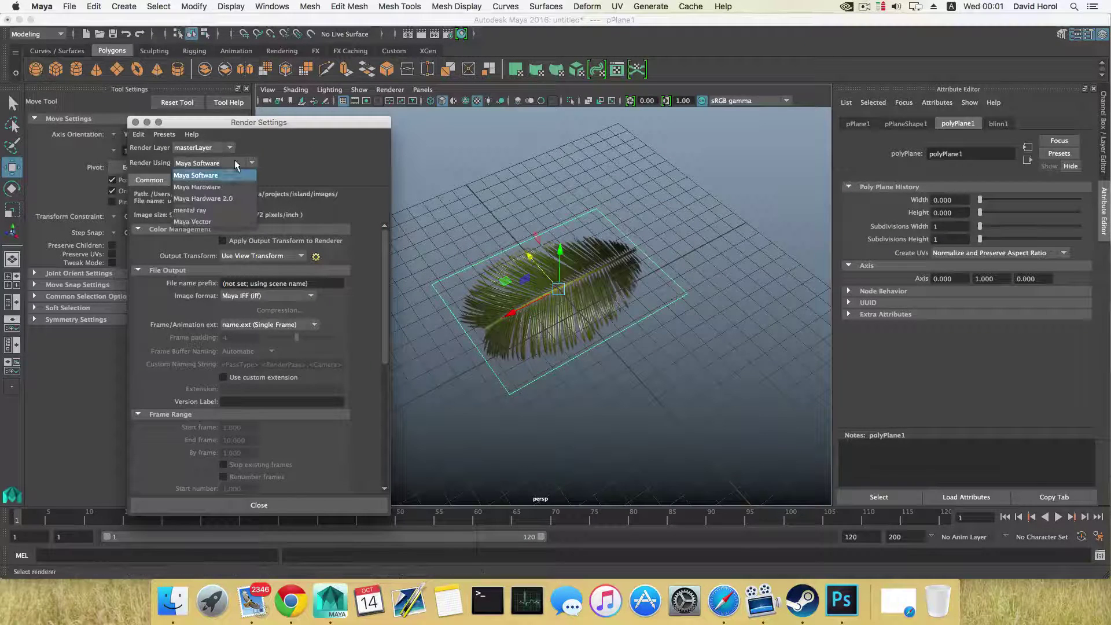
pyautogui.click(211, 215)
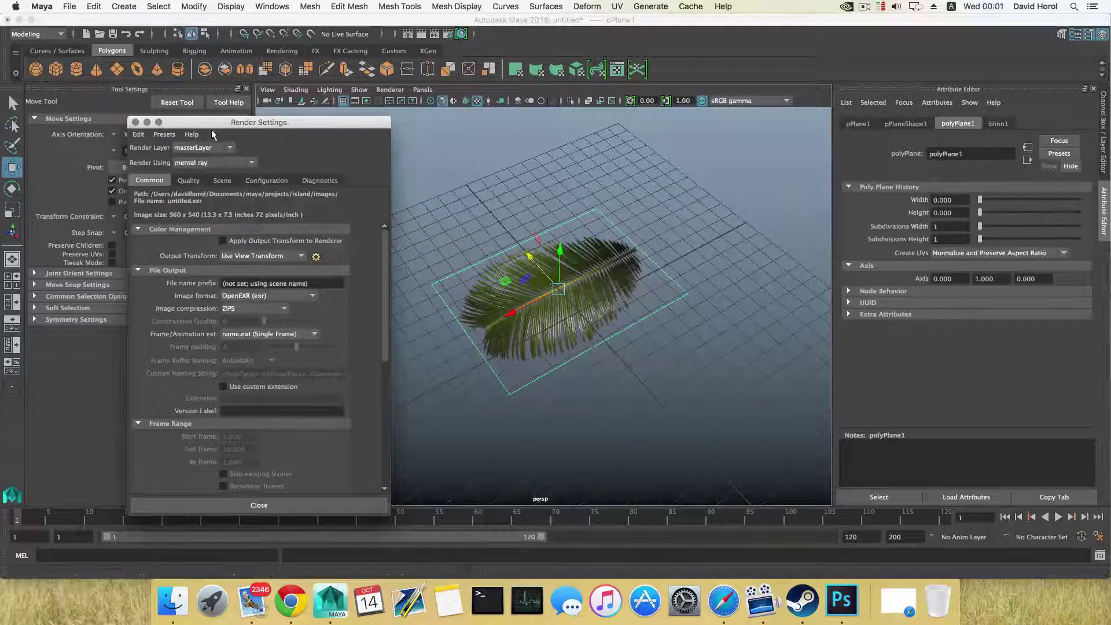
pyautogui.moveTo(218, 123); pyautogui.dragTo(380, 117)
pyautogui.click(351, 176)
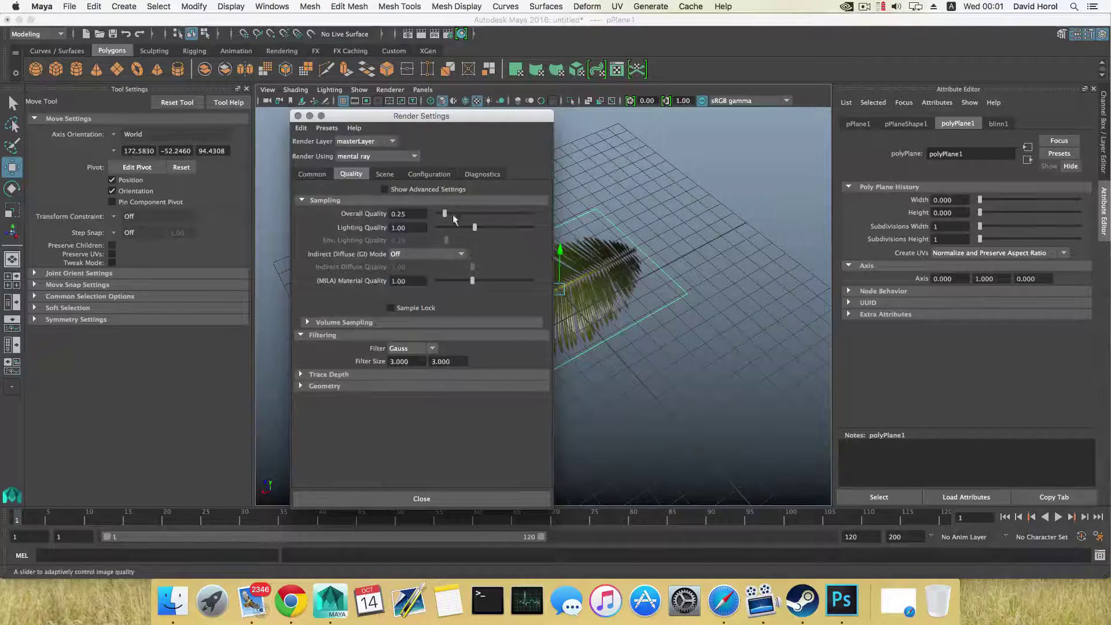
pyautogui.moveTo(457, 216); pyautogui.dragTo(515, 213)
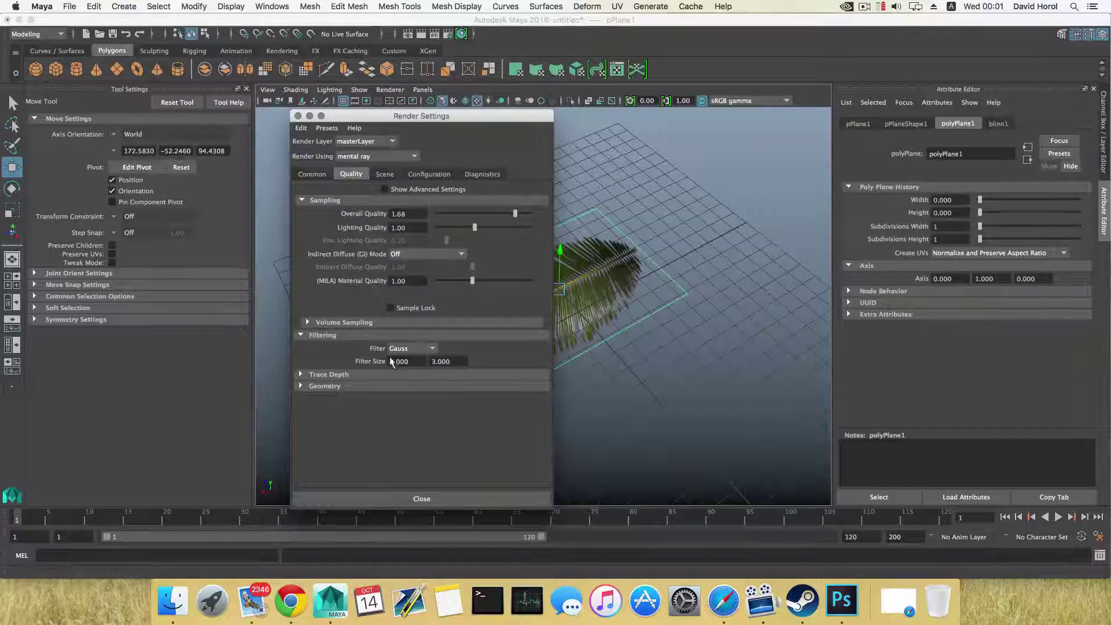
pyautogui.click(428, 499)
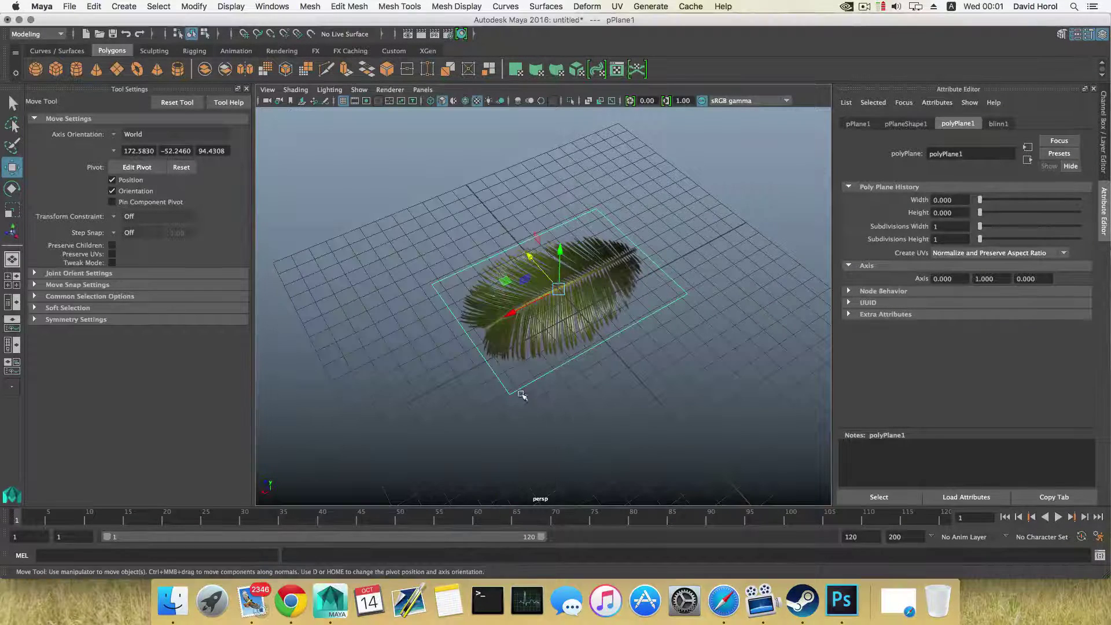
pyautogui.keyDown('alt'); pyautogui.moveTo(522, 395); pyautogui.dragTo(556, 405); pyautogui.keyUp('alt')
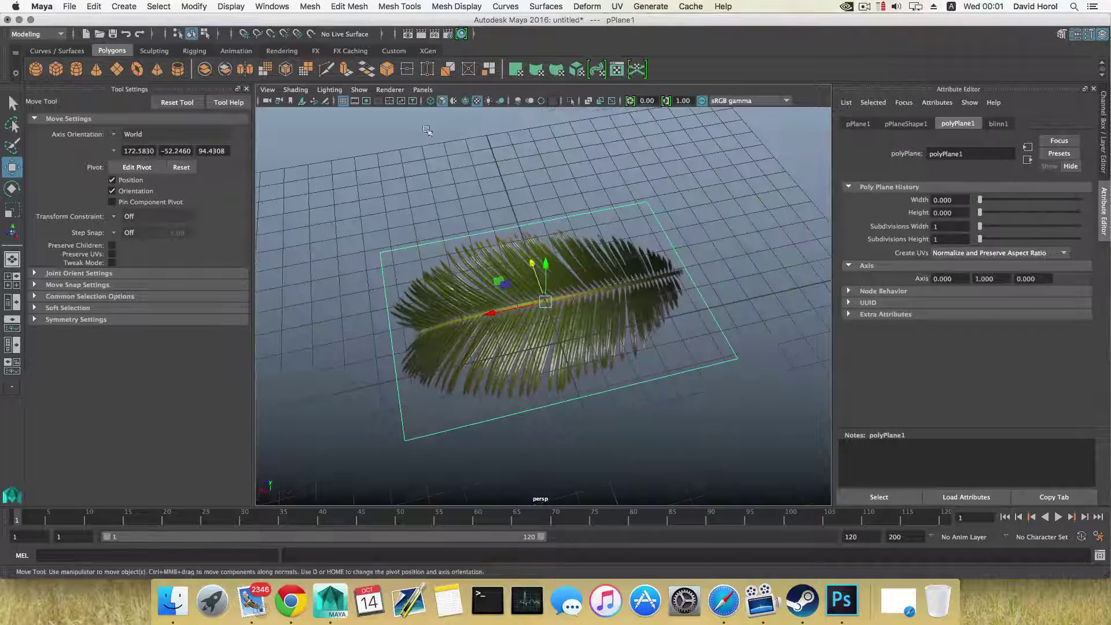
pyautogui.click(434, 34)
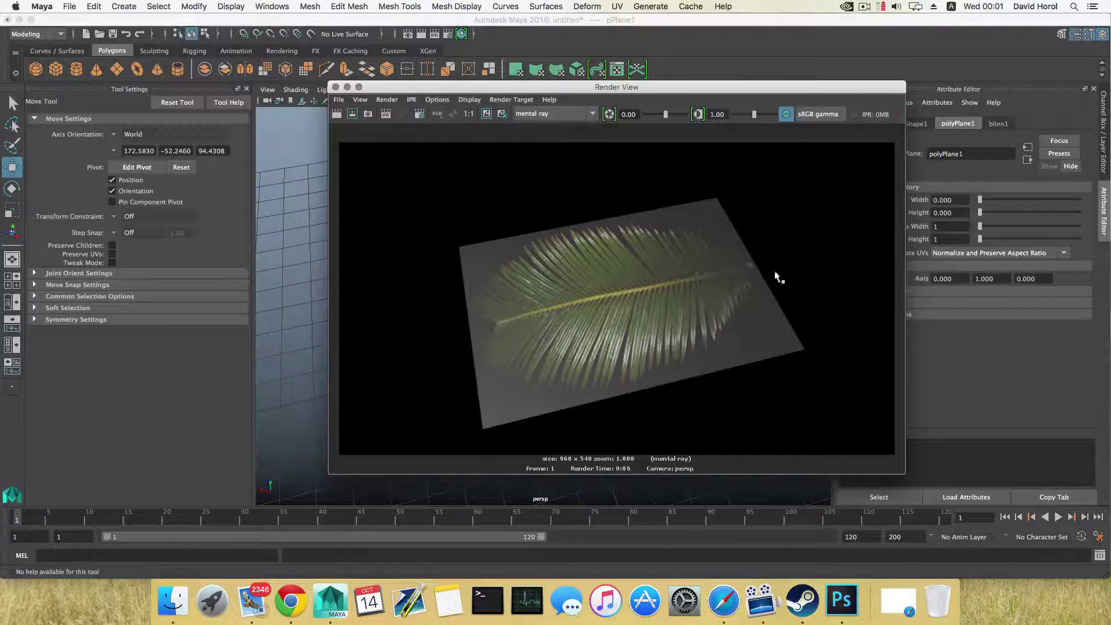
pyautogui.click(335, 87)
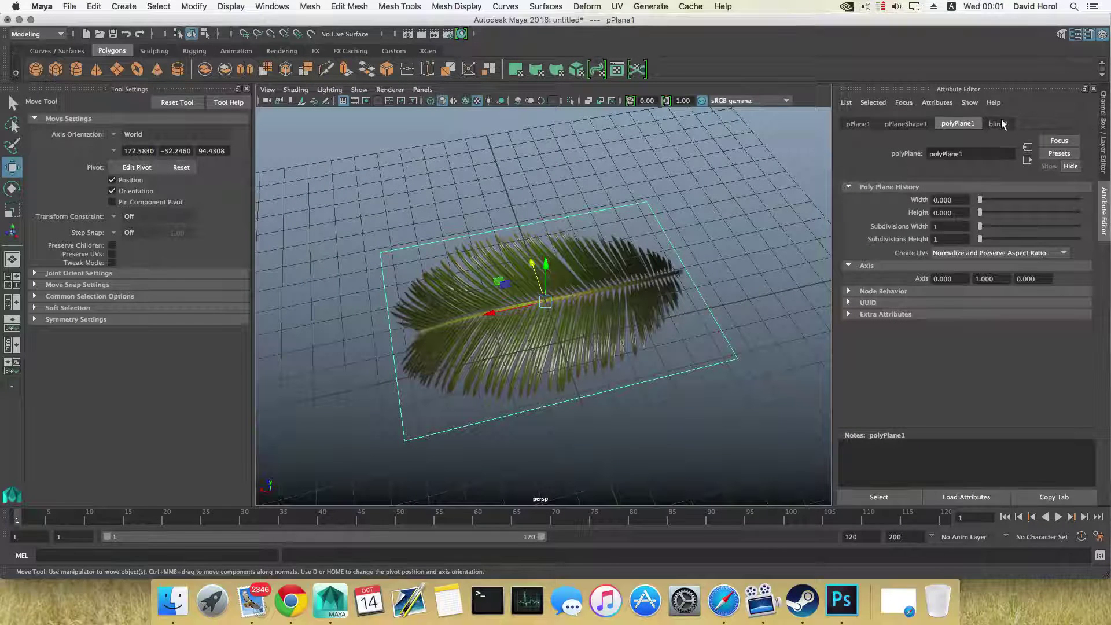
# Step: Set blinn1's Specular Color to black so the leaf shows no highlight
pyautogui.click(993, 123)
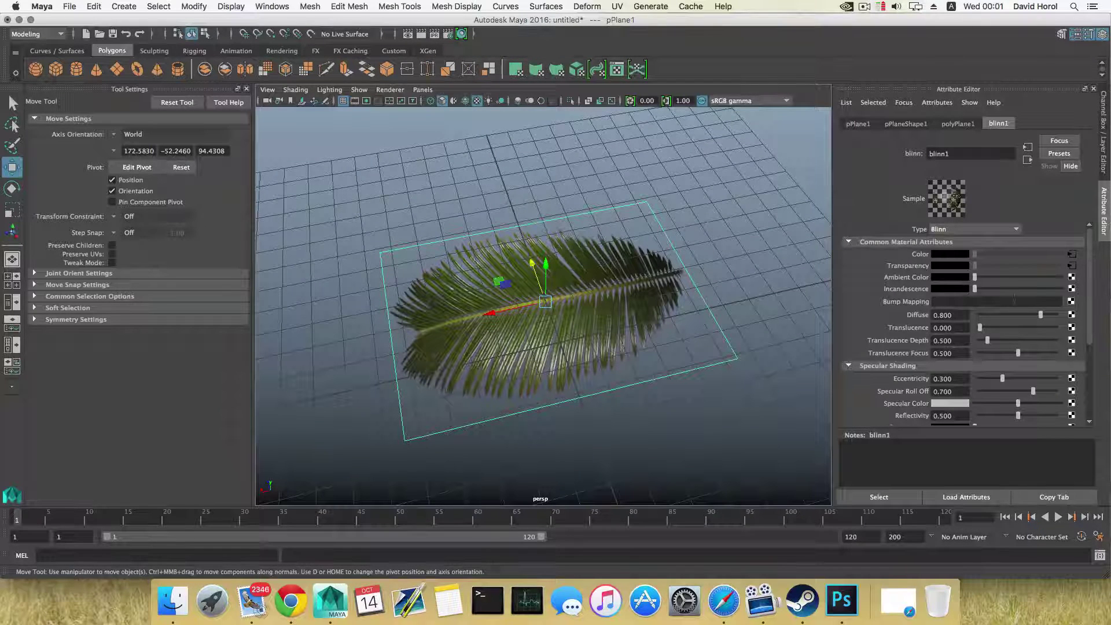
pyautogui.scroll(-3, 984, 366)
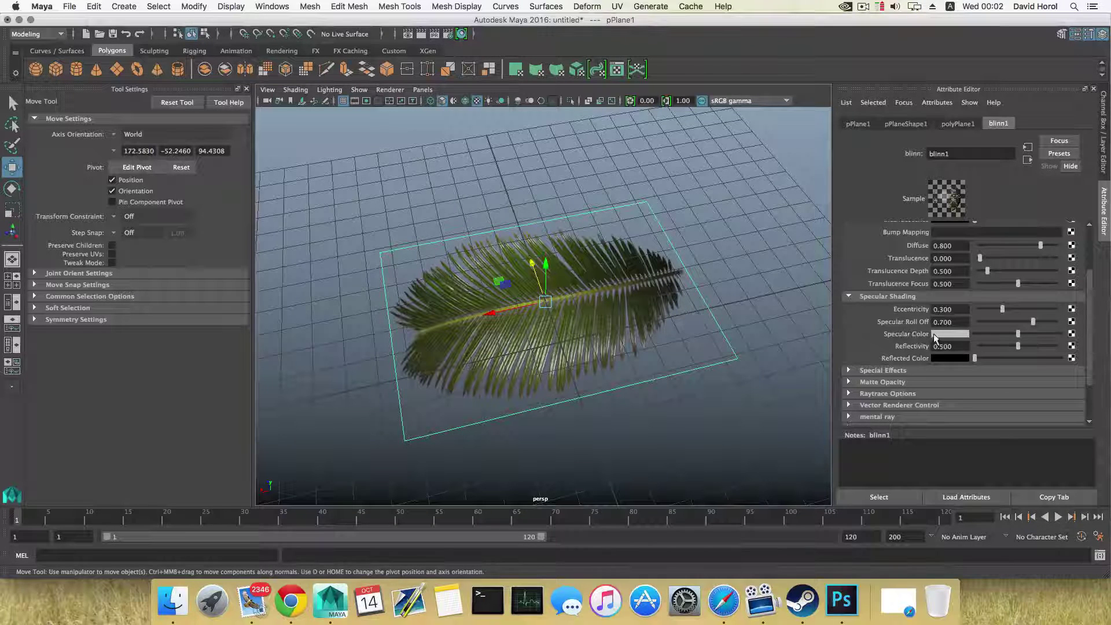
pyautogui.moveTo(1017, 335); pyautogui.dragTo(972, 335)
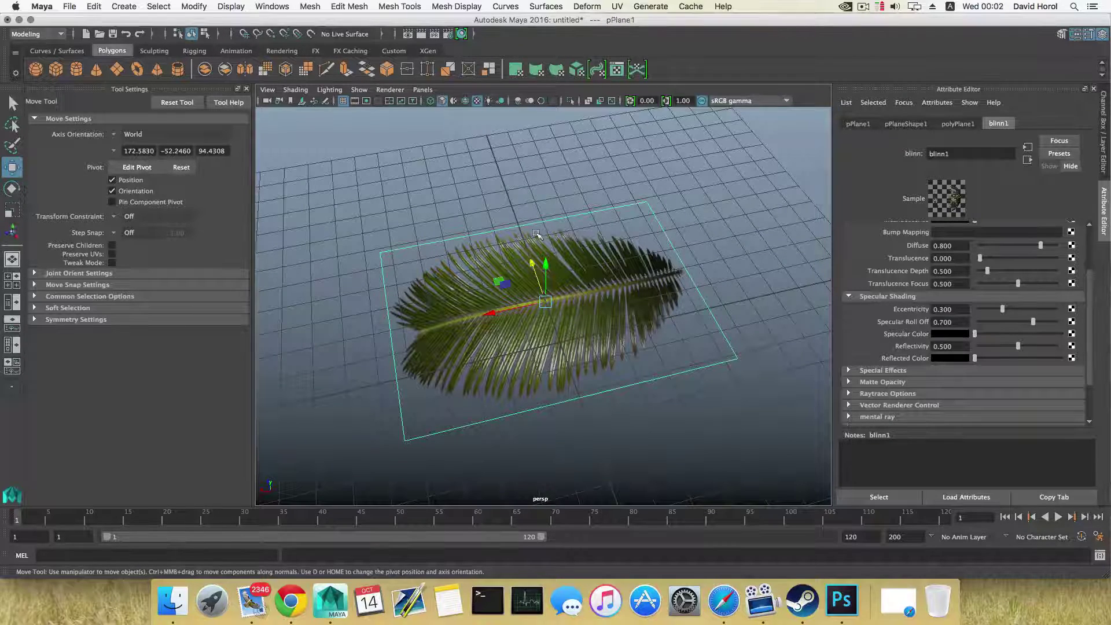
pyautogui.keyDown('alt'); pyautogui.moveTo(544, 249); pyautogui.dragTo(472, 133); pyautogui.keyUp('alt')
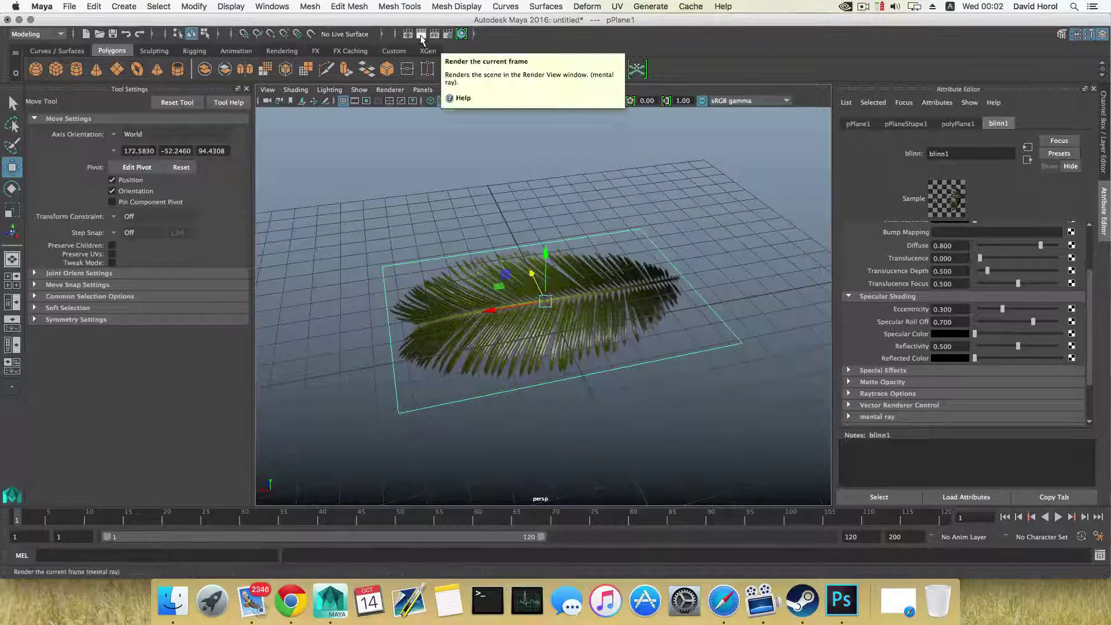
# Step: Render the current frame in mental ray, then close Render View and orbit above the leaf
pyautogui.click(420, 35)
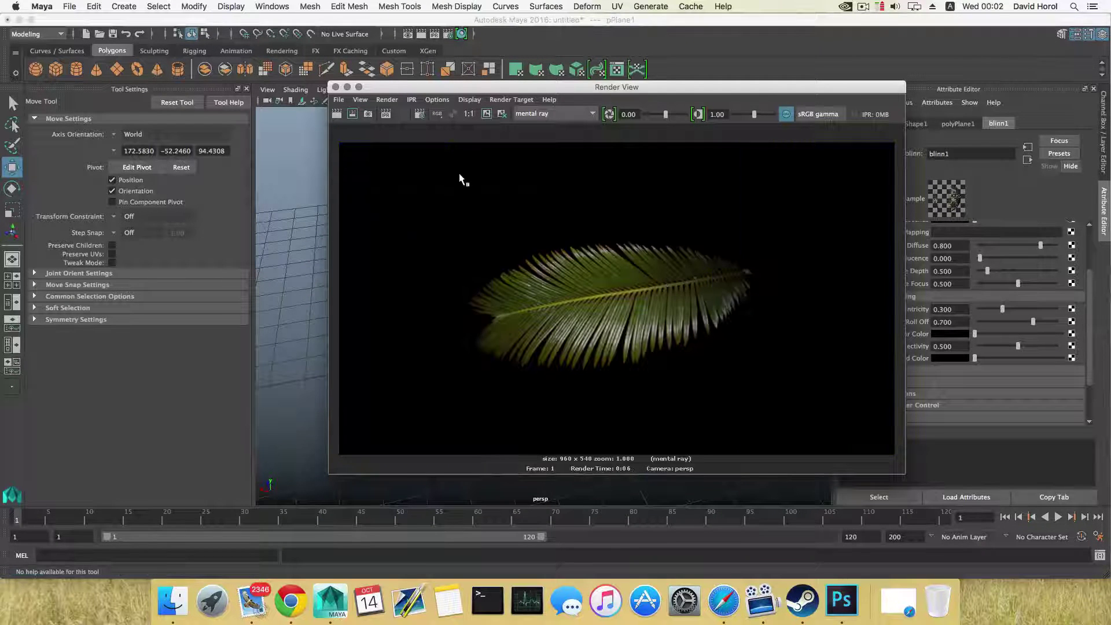
pyautogui.press('super+w')
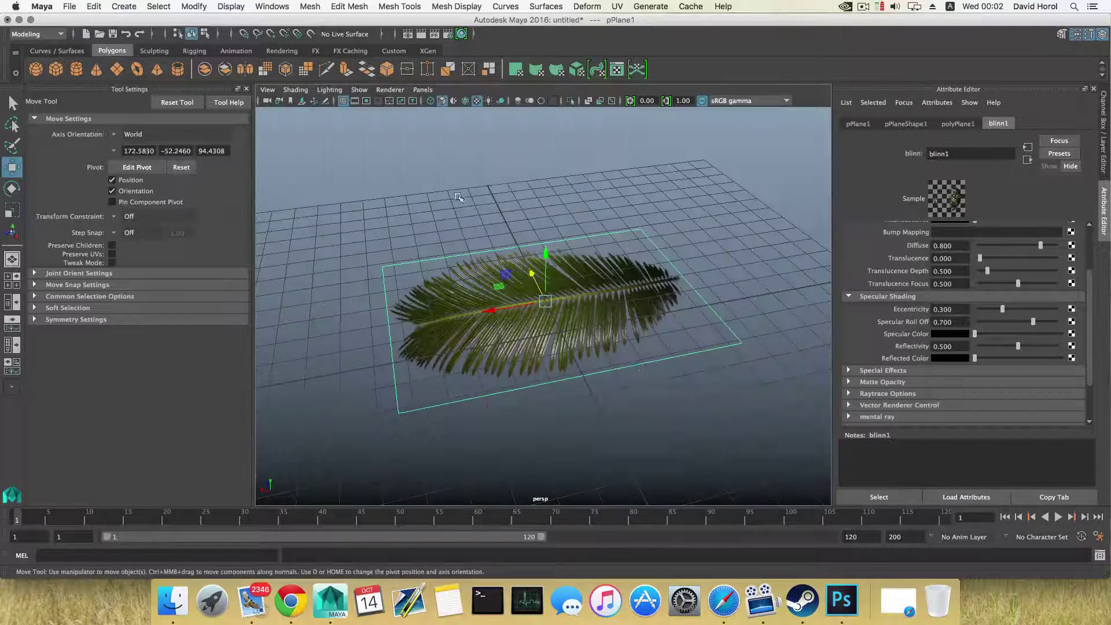
pyautogui.keyDown('alt'); pyautogui.moveTo(457, 198); pyautogui.dragTo(566, 225); pyautogui.keyUp('alt')
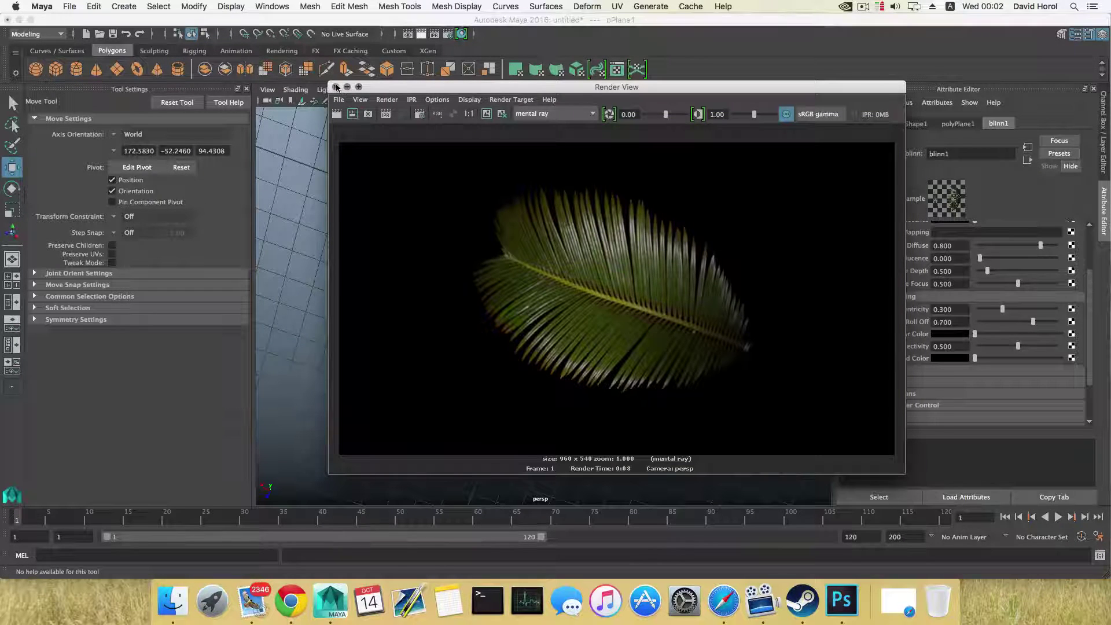
# Step: Close Render View and orbit around the textured leaf plane to view it from above
pyautogui.click(336, 88)
pyautogui.moveTo(516, 228); pyautogui.dragTo(475, 329)
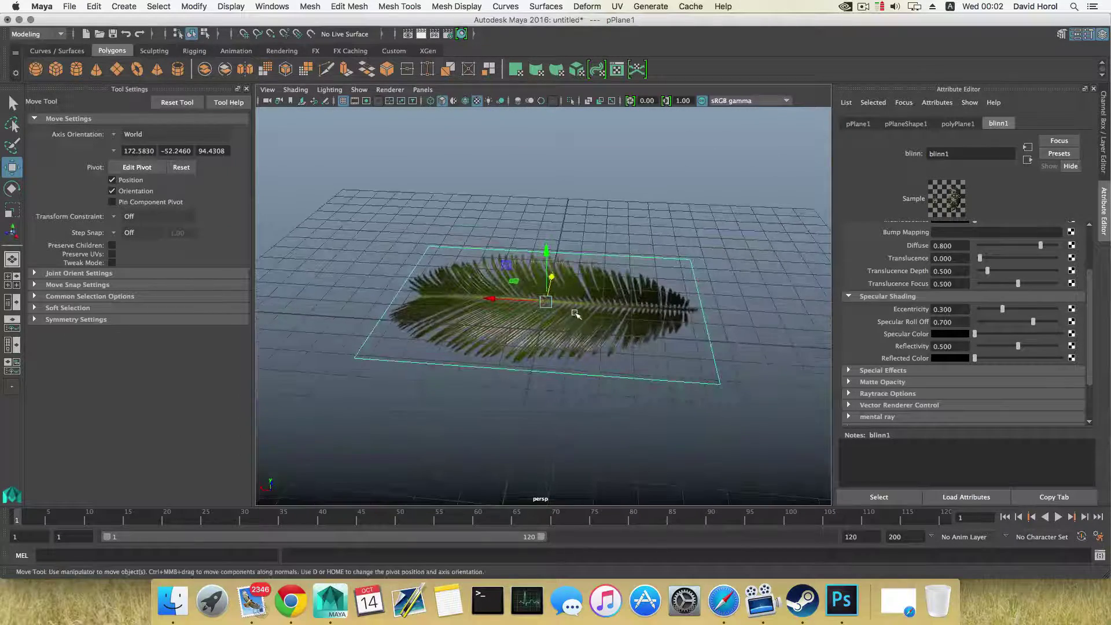
pyautogui.moveTo(556, 378); pyautogui.dragTo(585, 374)
pyautogui.click(581, 349)
pyautogui.click(540, 300)
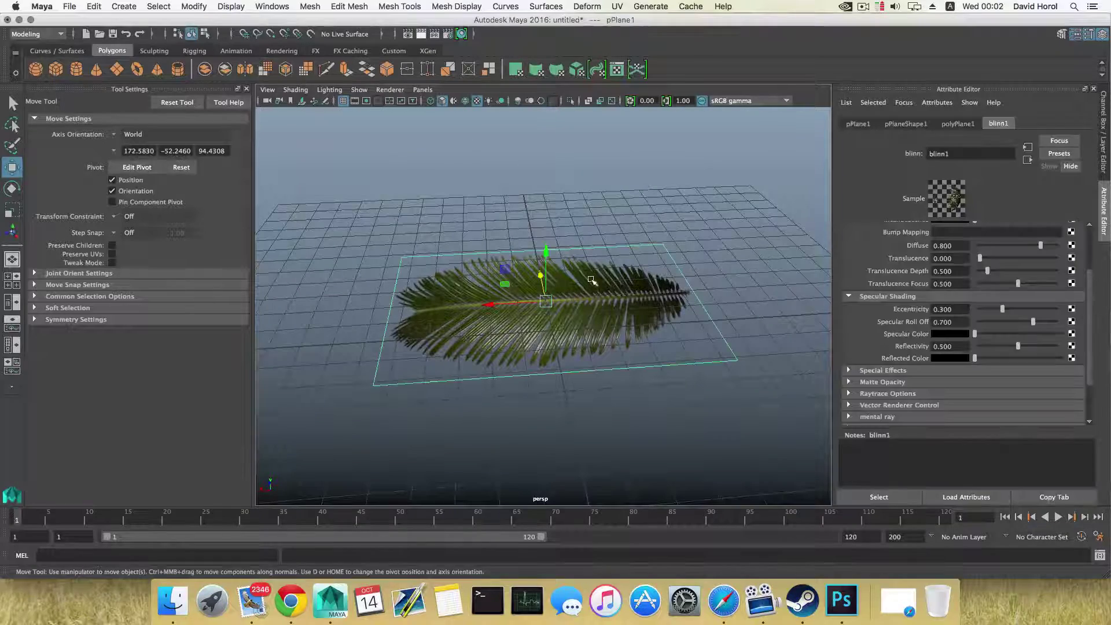
pyautogui.moveTo(523, 330); pyautogui.dragTo(401, 337)
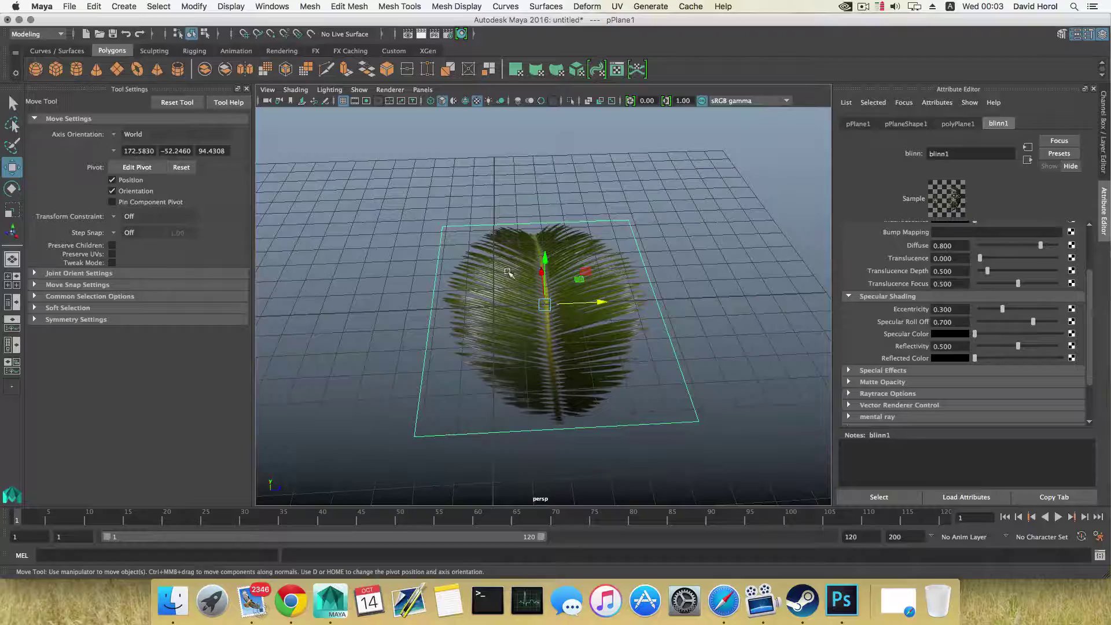
pyautogui.moveTo(508, 272); pyautogui.dragTo(627, 218)
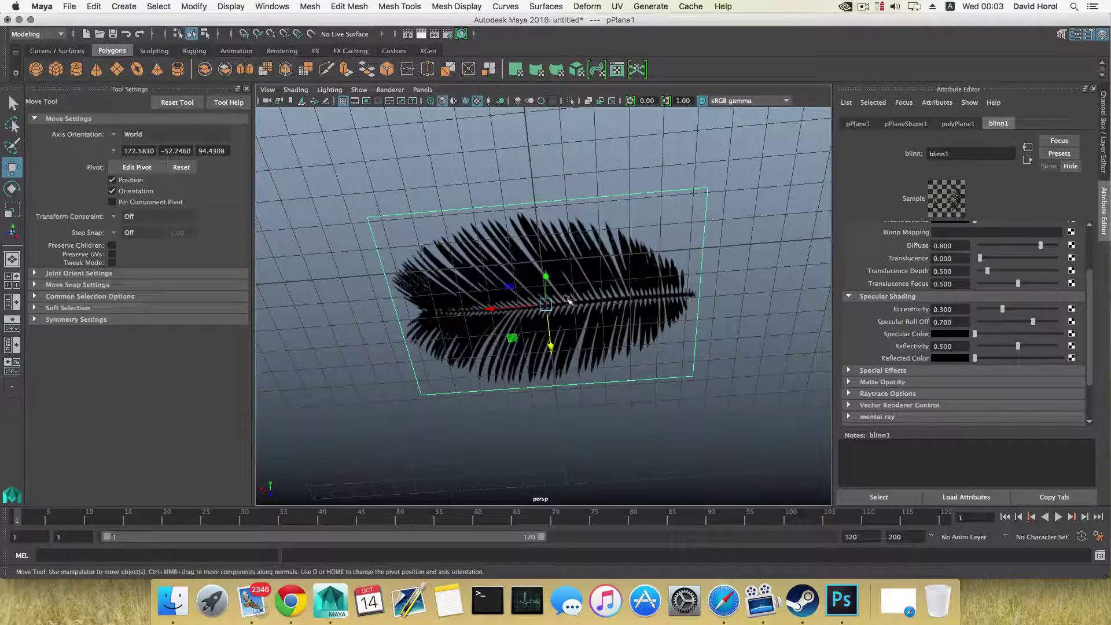
pyautogui.moveTo(555, 251); pyautogui.dragTo(552, 302)
pyautogui.moveTo(647, 313); pyautogui.dragTo(588, 315)
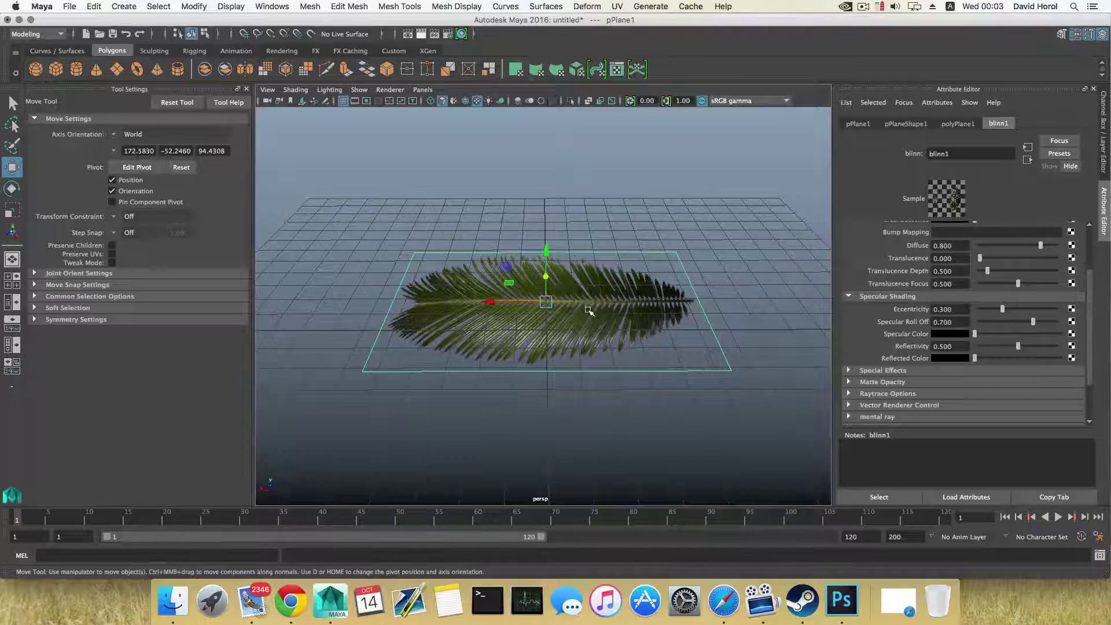
pyautogui.moveTo(619, 299); pyautogui.dragTo(723, 300)
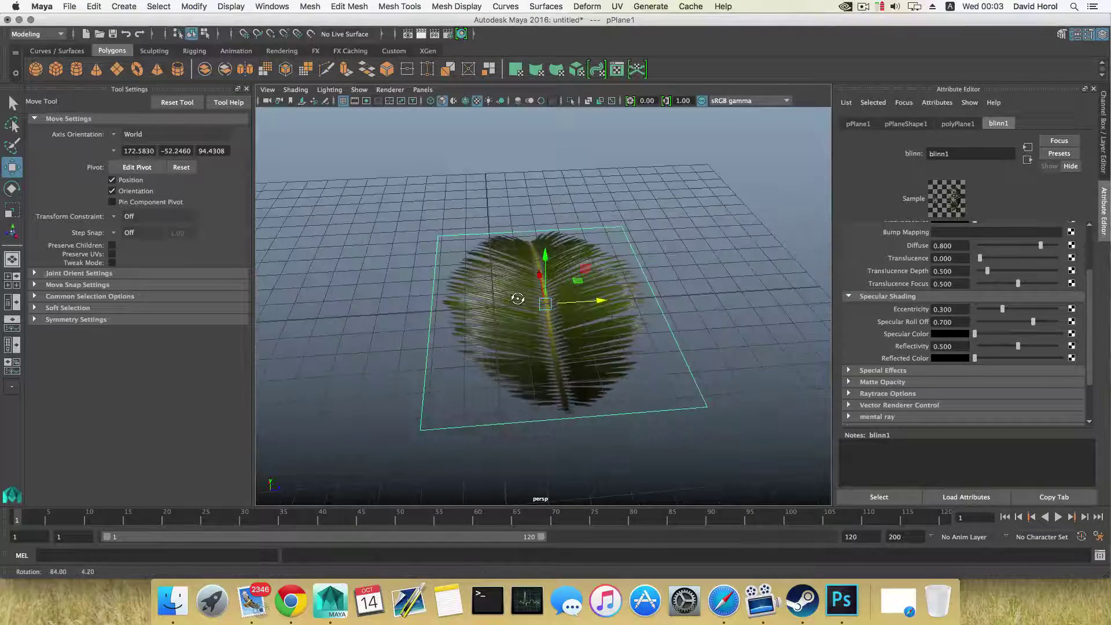
pyautogui.moveTo(373, 26)
pyautogui.mouseDown()
pyautogui.moveTo(381, 264)
pyautogui.moveTo(352, 26)
pyautogui.mouseUp()
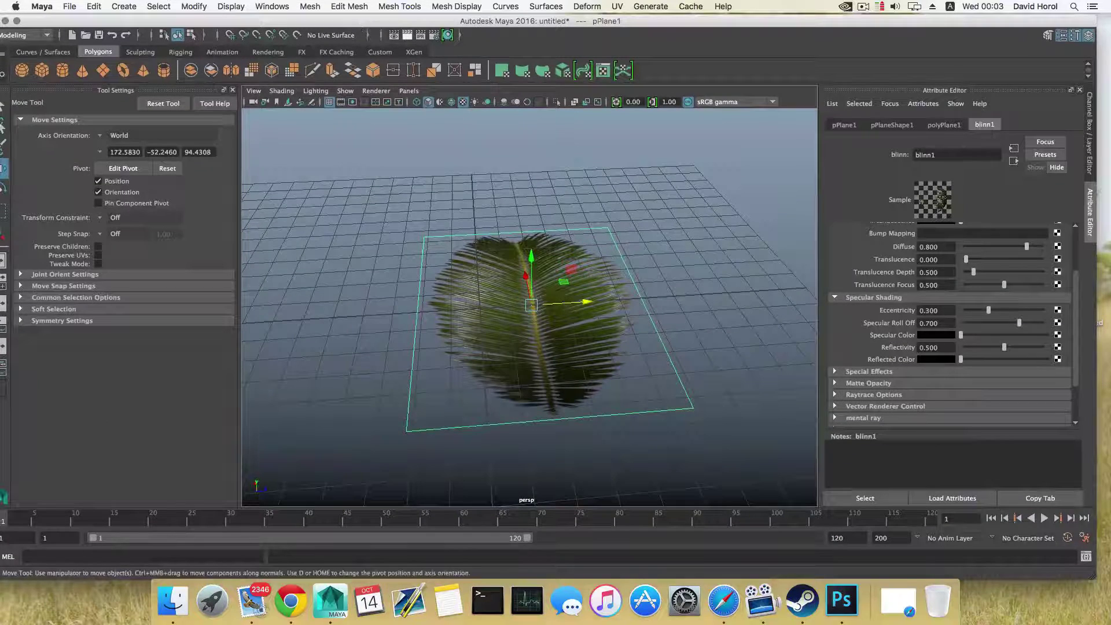
# Step: Swap file1's image from leaf1.png to leaf2.jpg
pyautogui.scroll(3, 1022, 276)
pyautogui.click(1054, 256)
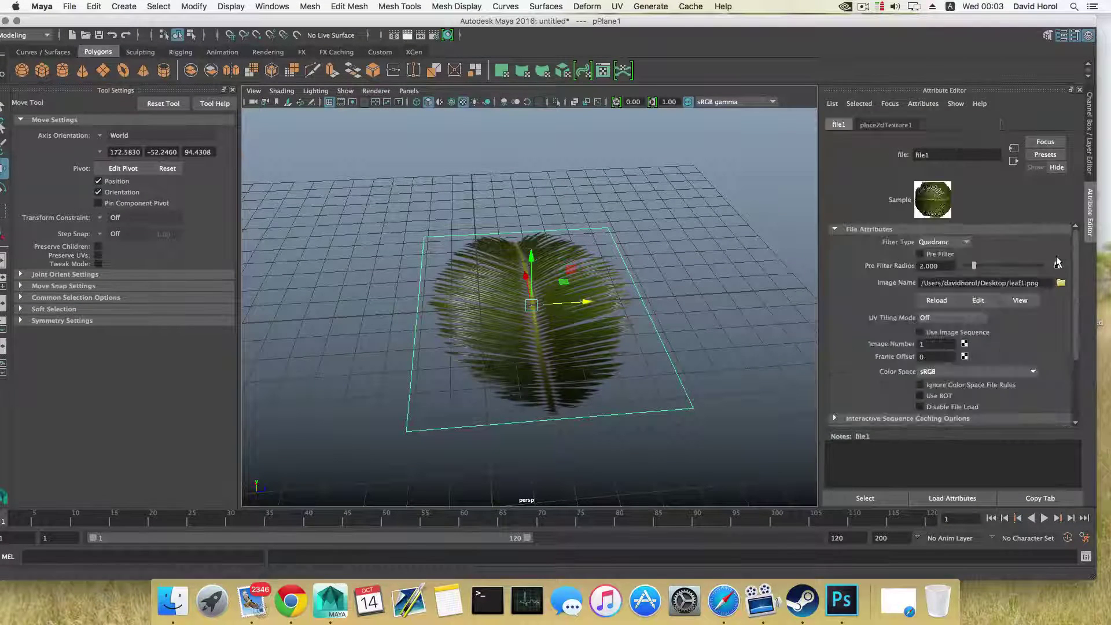
pyautogui.click(1060, 283)
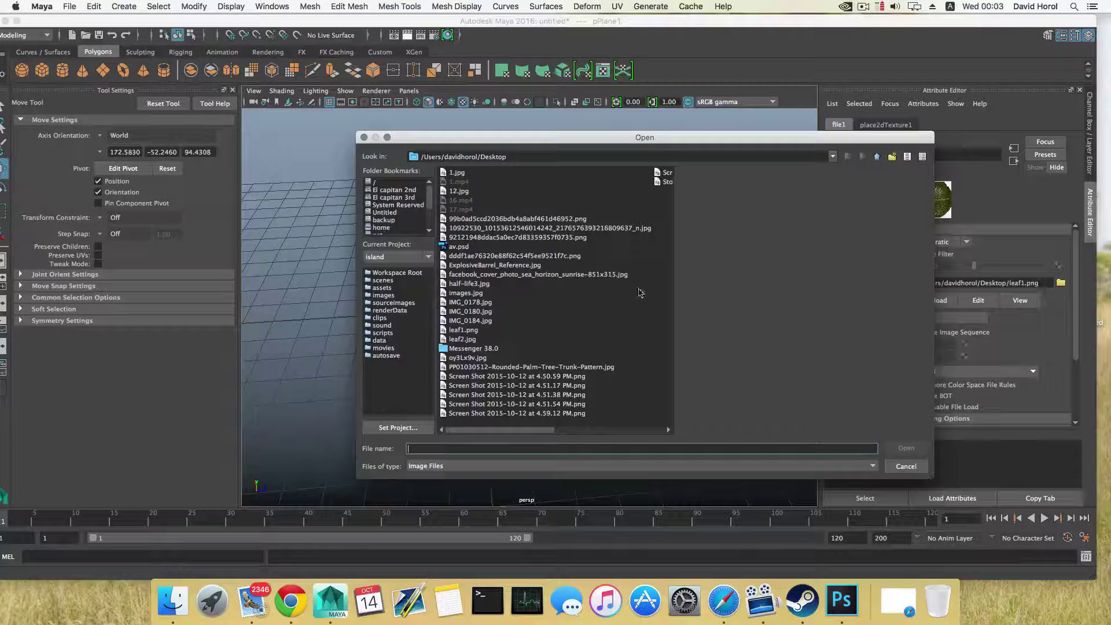
pyautogui.click(462, 340)
pyautogui.click(906, 448)
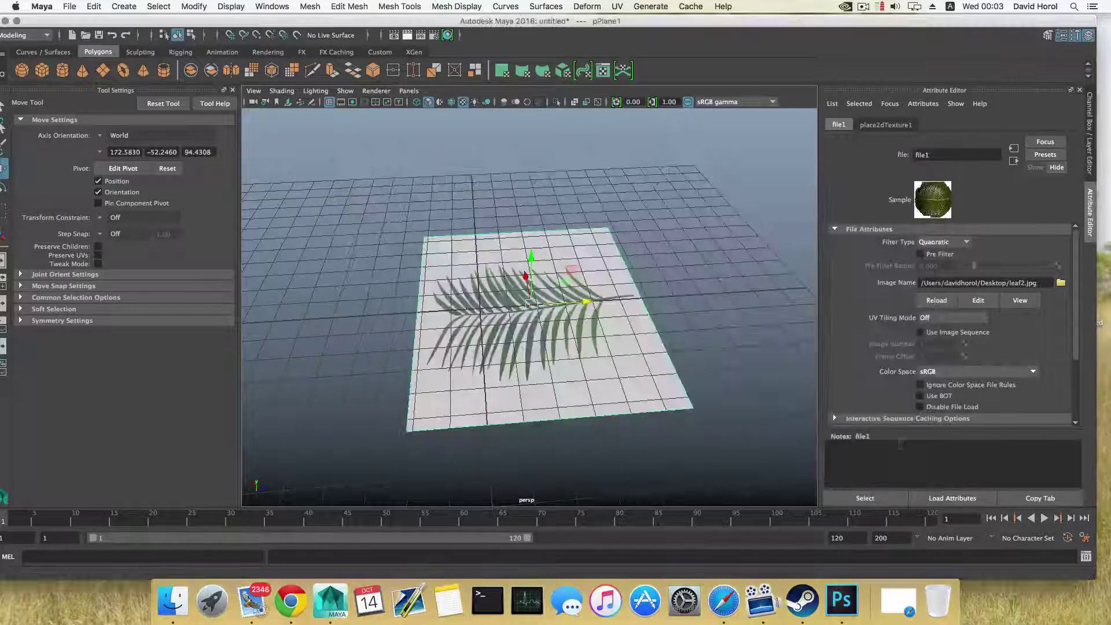
# Step: Scale the plane wider along its length to fit the new frond
pyautogui.press('r')
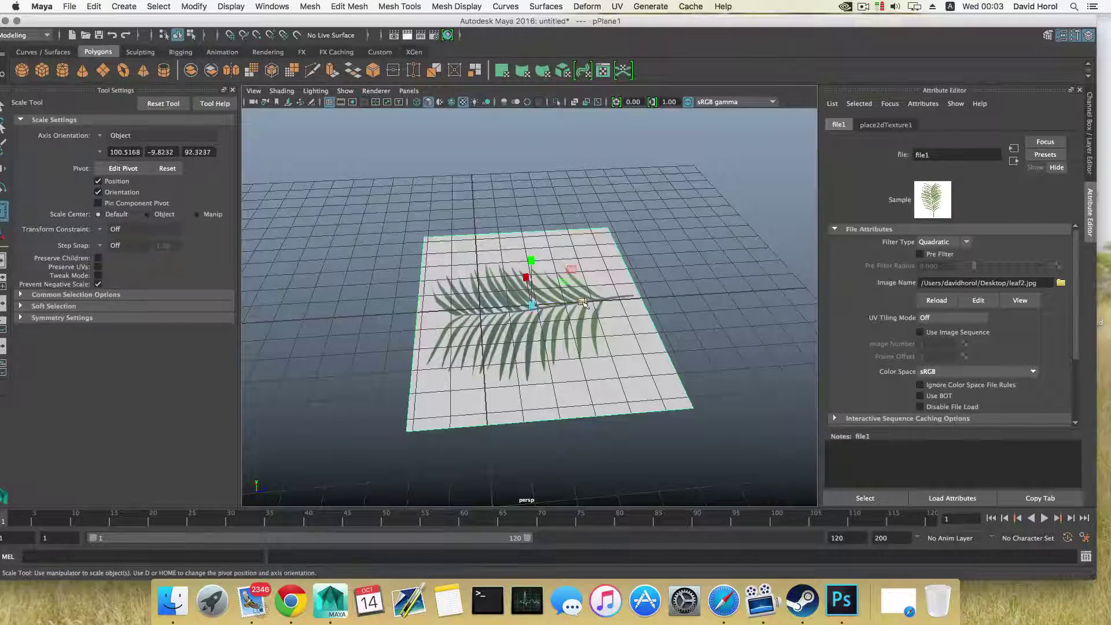
pyautogui.moveTo(598, 302); pyautogui.dragTo(625, 321)
pyautogui.scroll(-4, 873, 365)
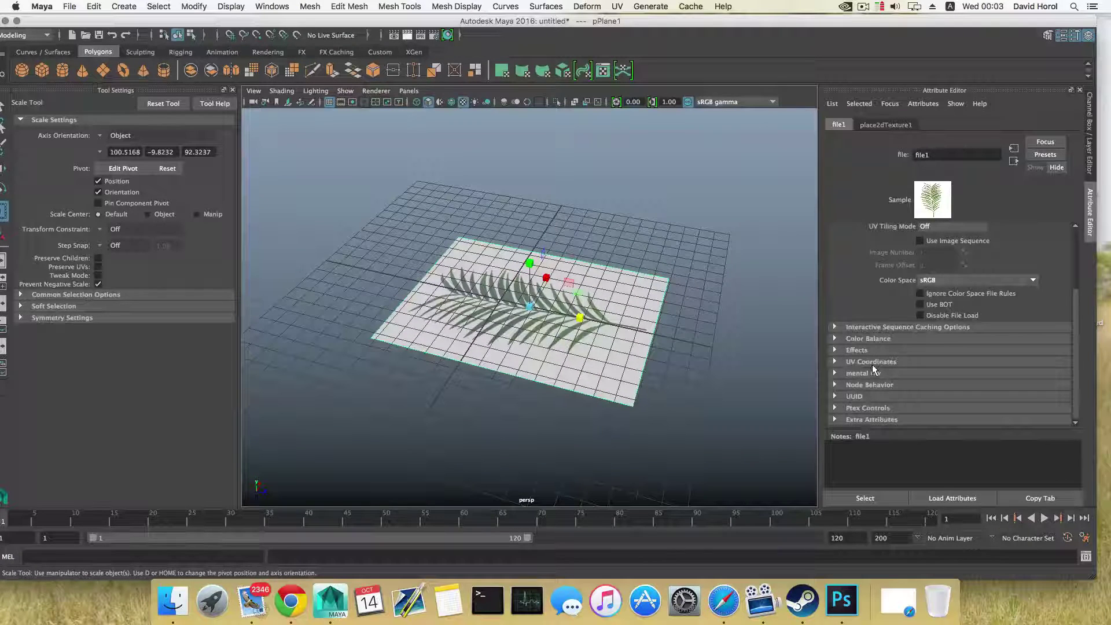
pyautogui.scroll(3, 864, 370)
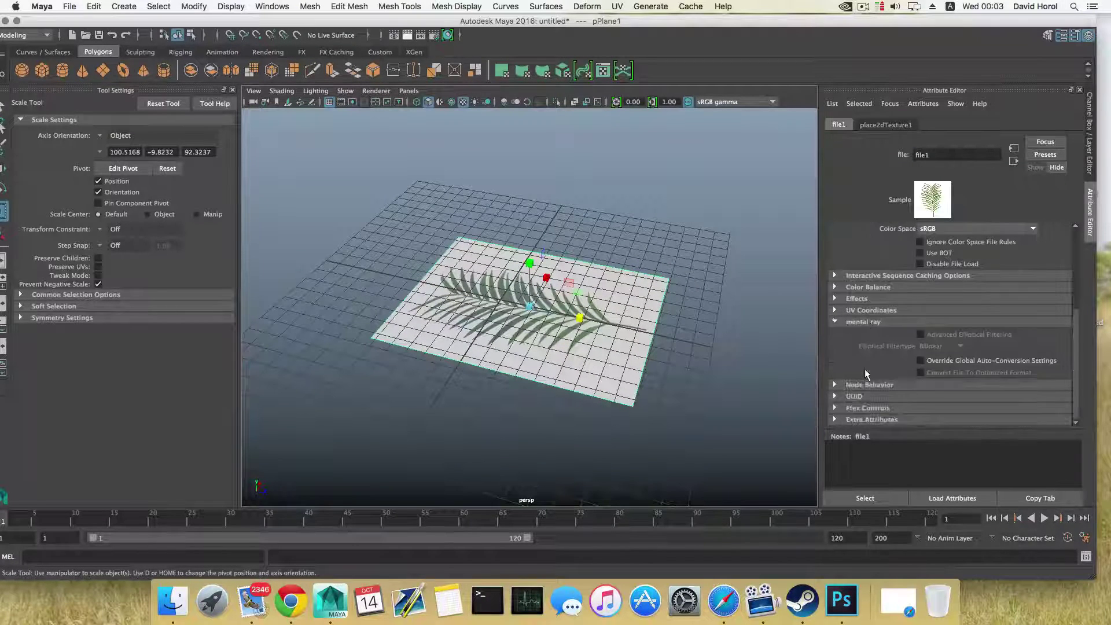
pyautogui.scroll(-5, 864, 369)
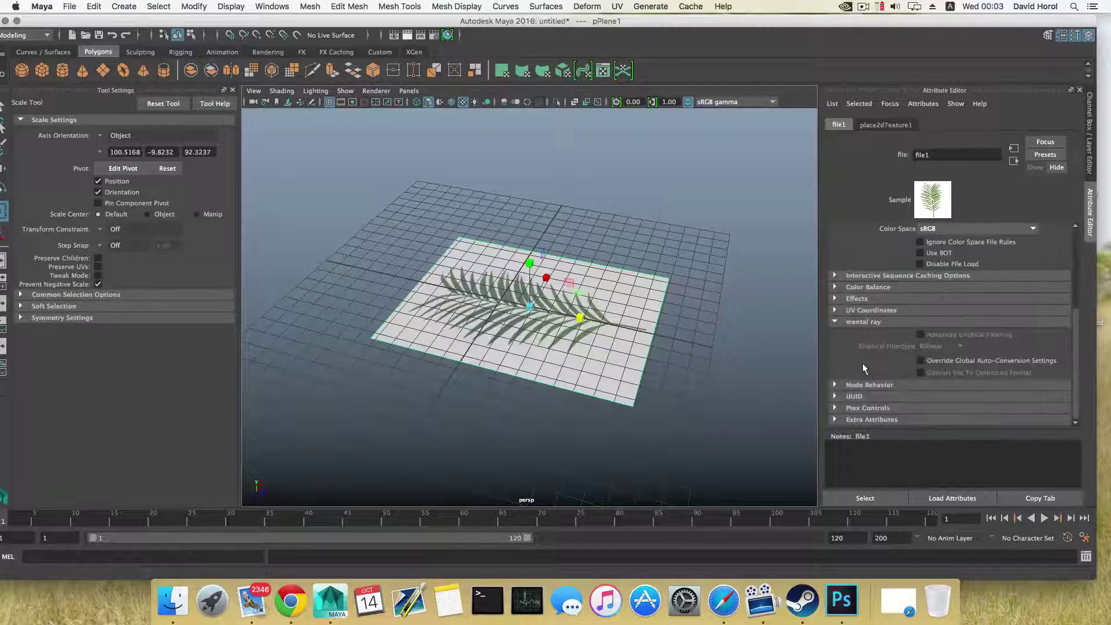
# Step: Revisit blinn1's specular colour and expand its mental ray settings
pyautogui.click(1013, 159)
pyautogui.scroll(-5, 925, 371)
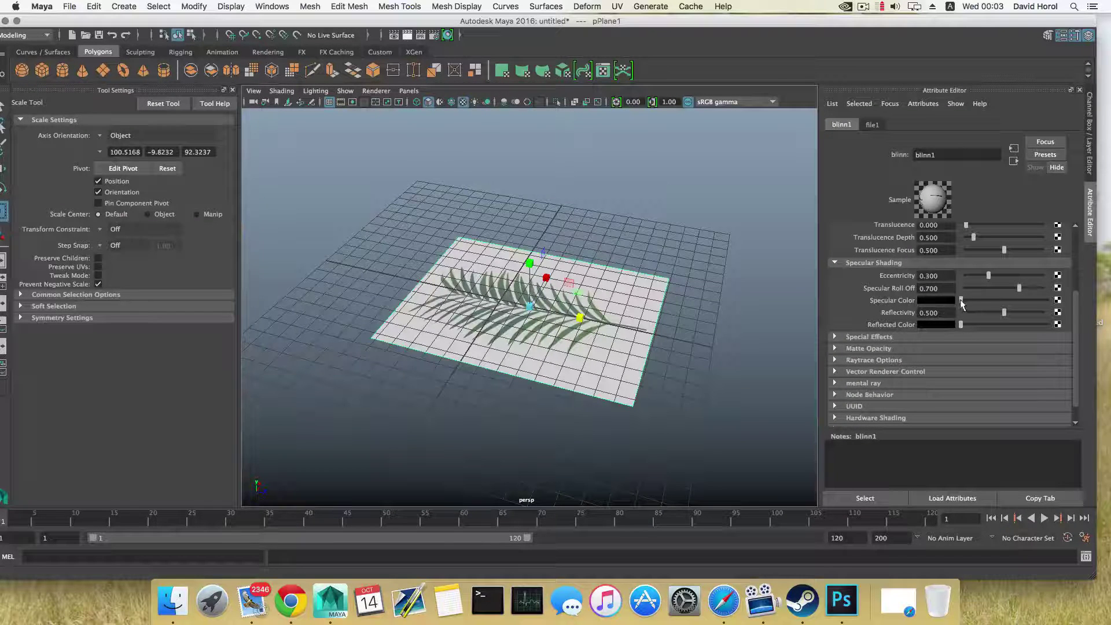
pyautogui.moveTo(960, 303)
pyautogui.mouseDown()
pyautogui.moveTo(1050, 303)
pyautogui.moveTo(947, 306)
pyautogui.mouseUp()
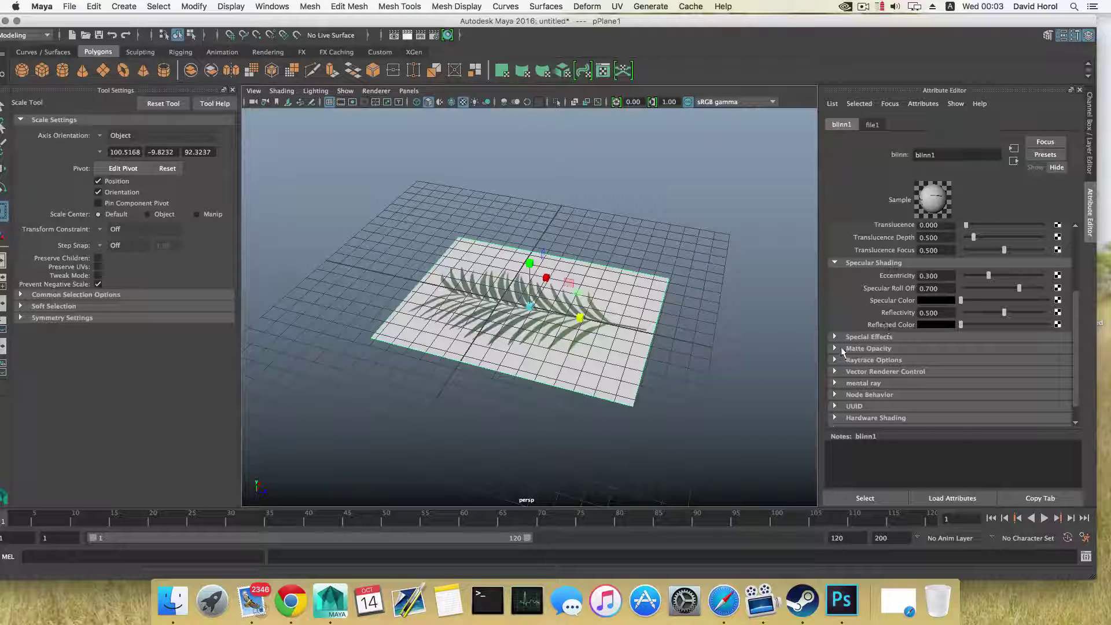
pyautogui.click(851, 383)
pyautogui.scroll(-2, 852, 384)
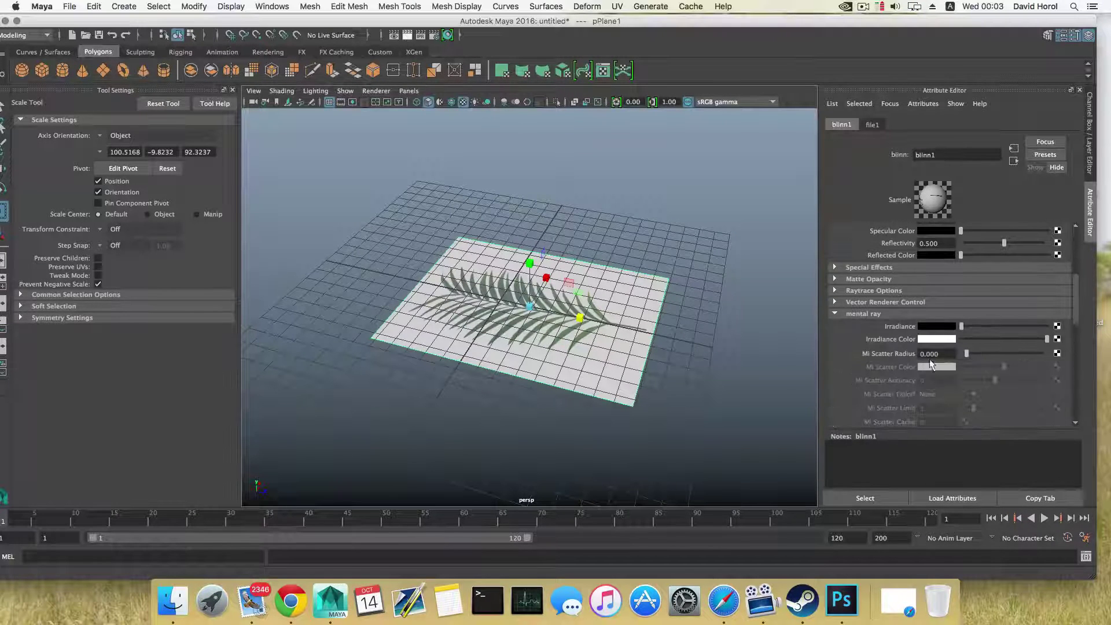
pyautogui.scroll(-3, 930, 354)
pyautogui.scroll(-4, 931, 351)
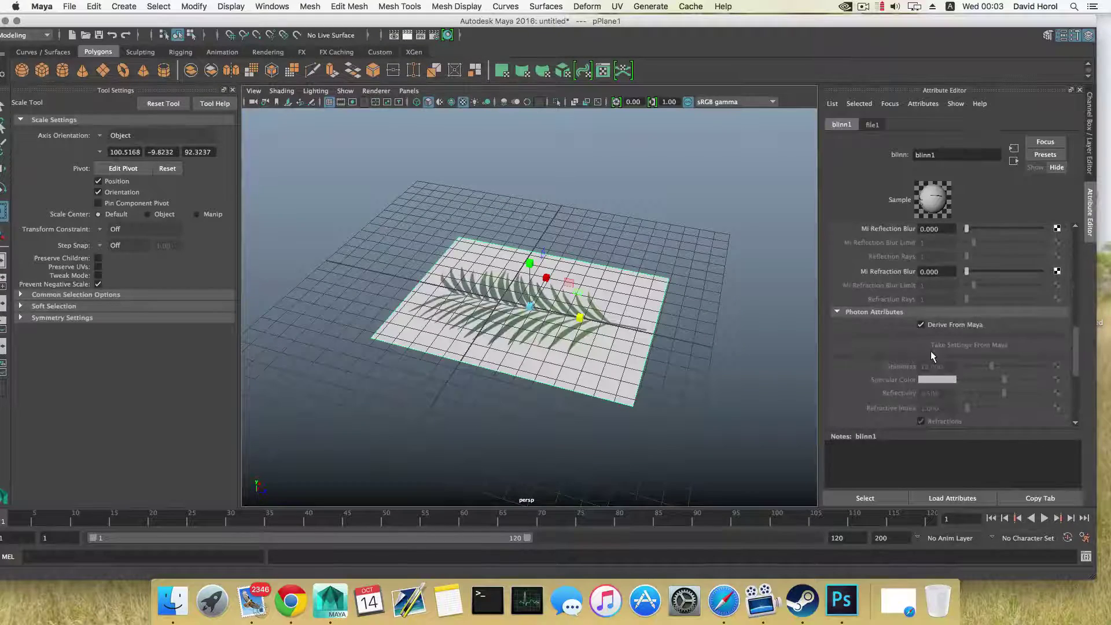
# Step: Return to the plane's attributes, orbit to face the fern head-on, and bring Photoshop forward
pyautogui.click(516, 344)
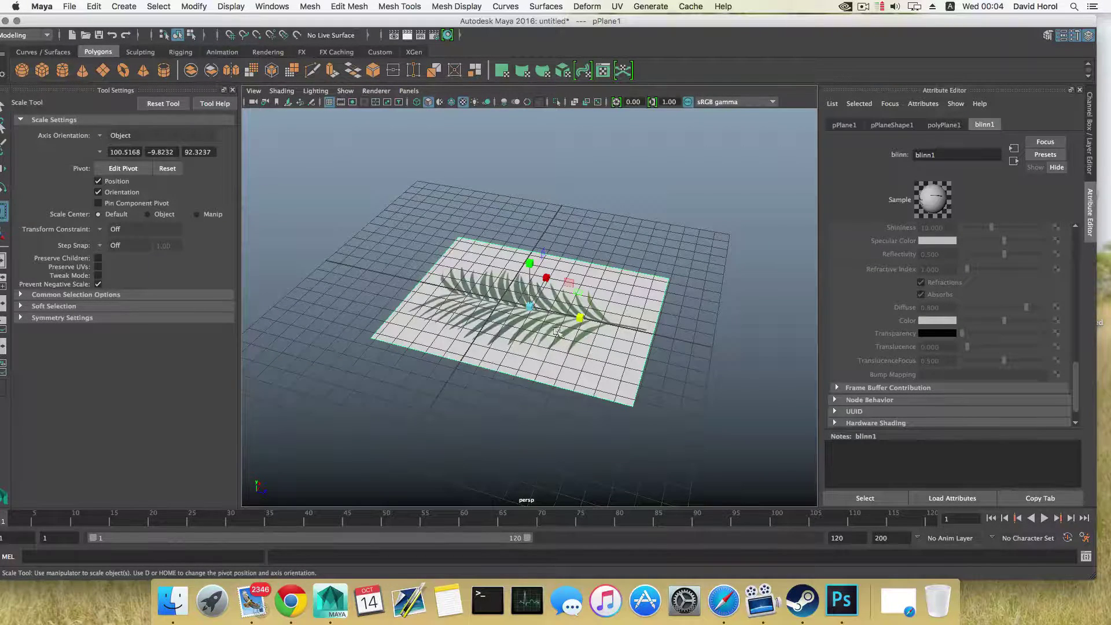
pyautogui.moveTo(558, 333); pyautogui.dragTo(519, 330)
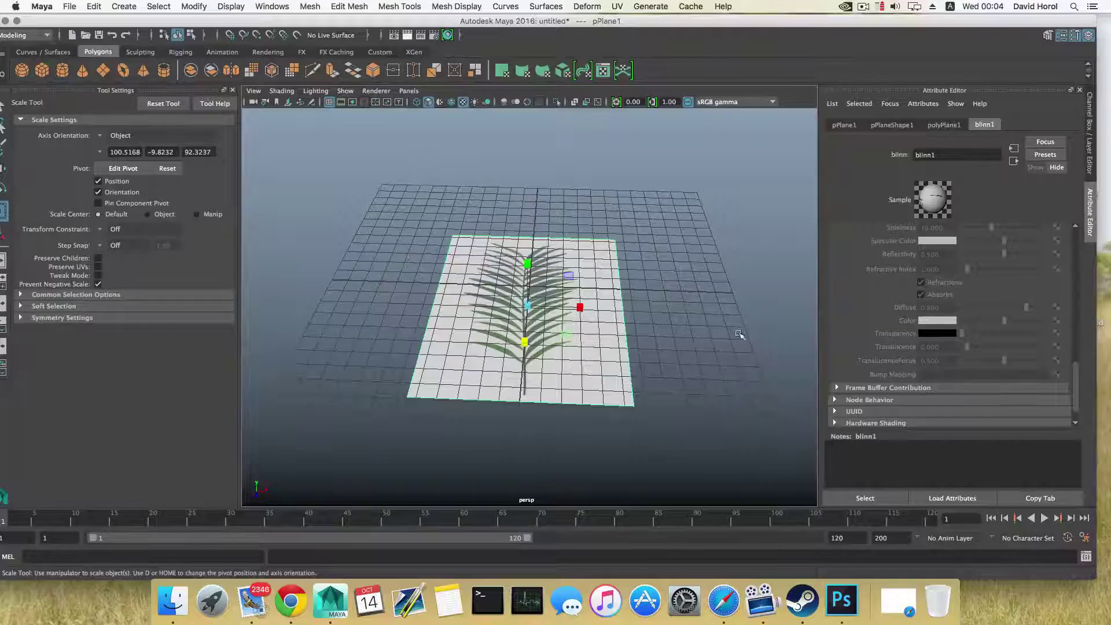
pyautogui.click(842, 602)
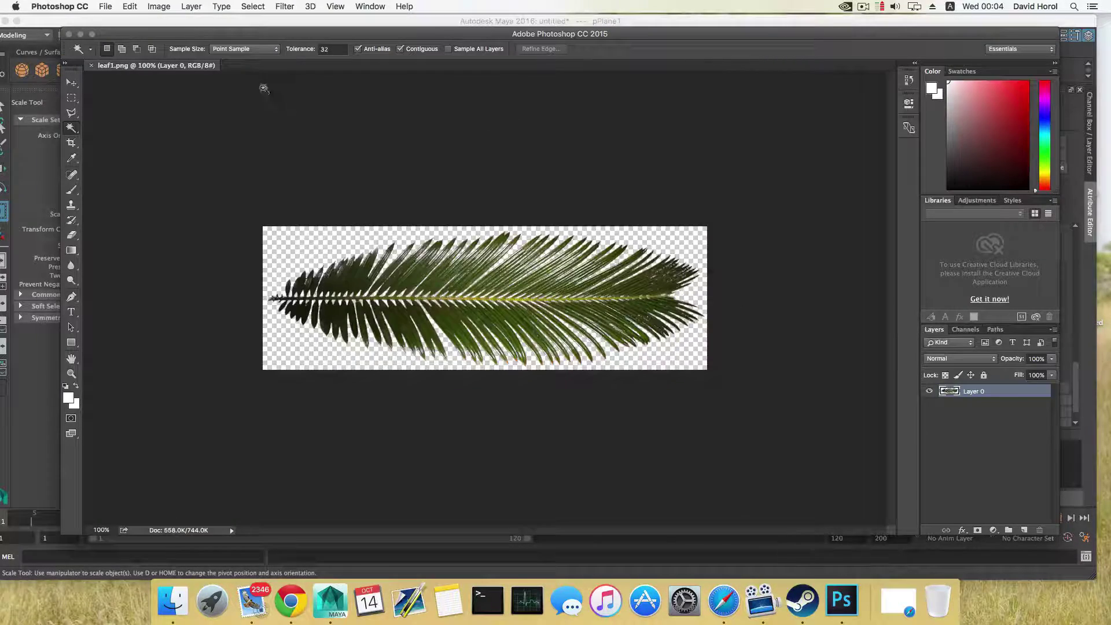
# Step: Reposition the Photoshop window and close the leaf1.png document
pyautogui.click(23, 24)
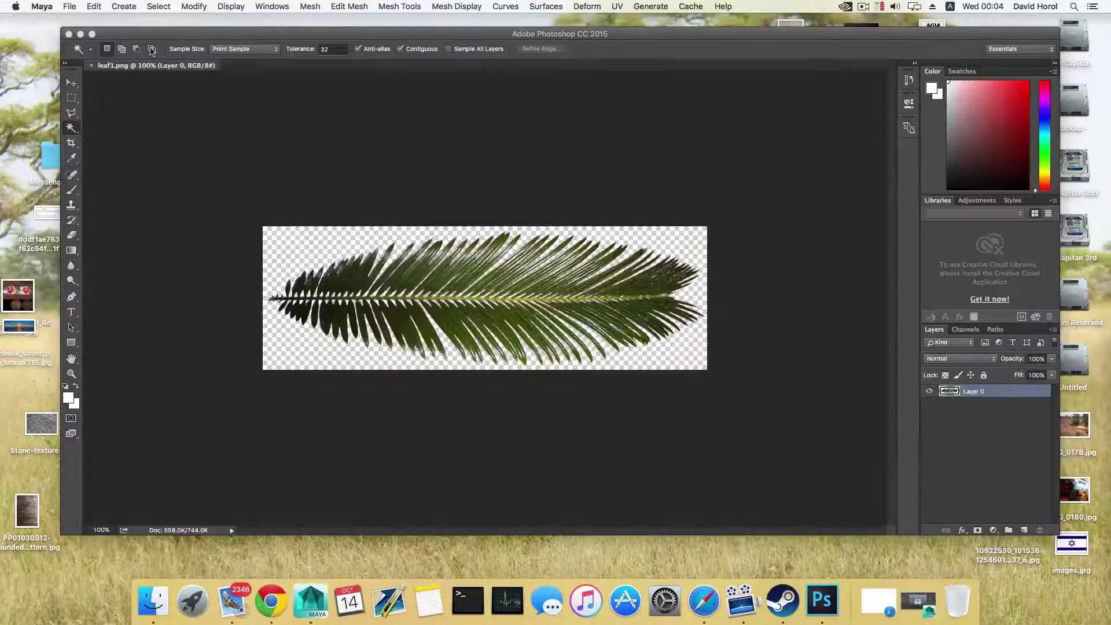
pyautogui.click(256, 30)
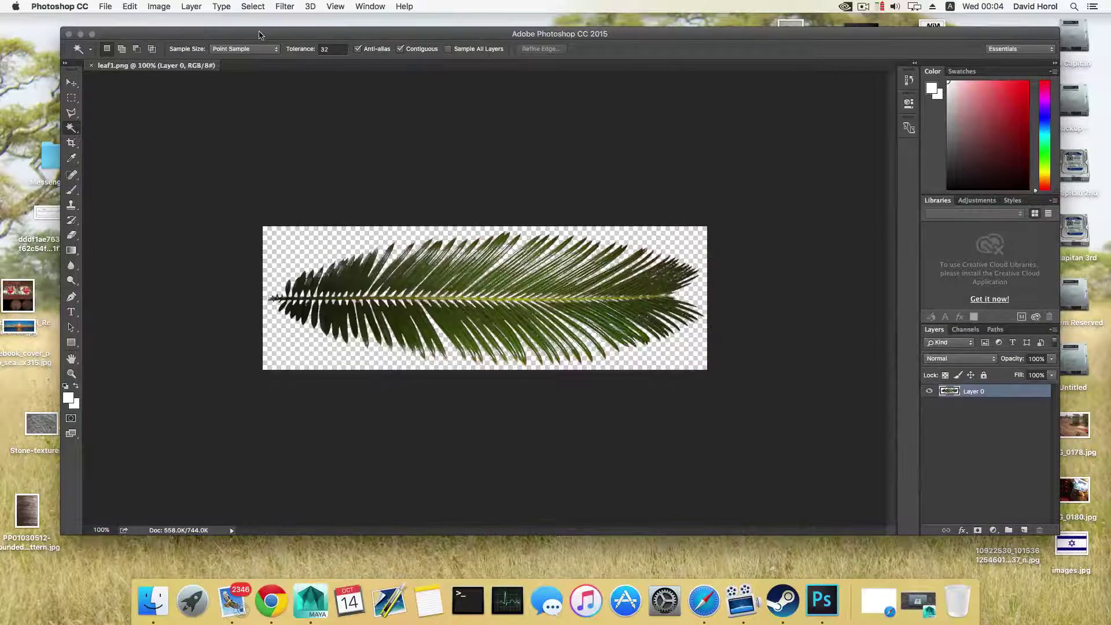
pyautogui.moveTo(255, 30); pyautogui.dragTo(307, 157)
pyautogui.doubleClick(307, 157)
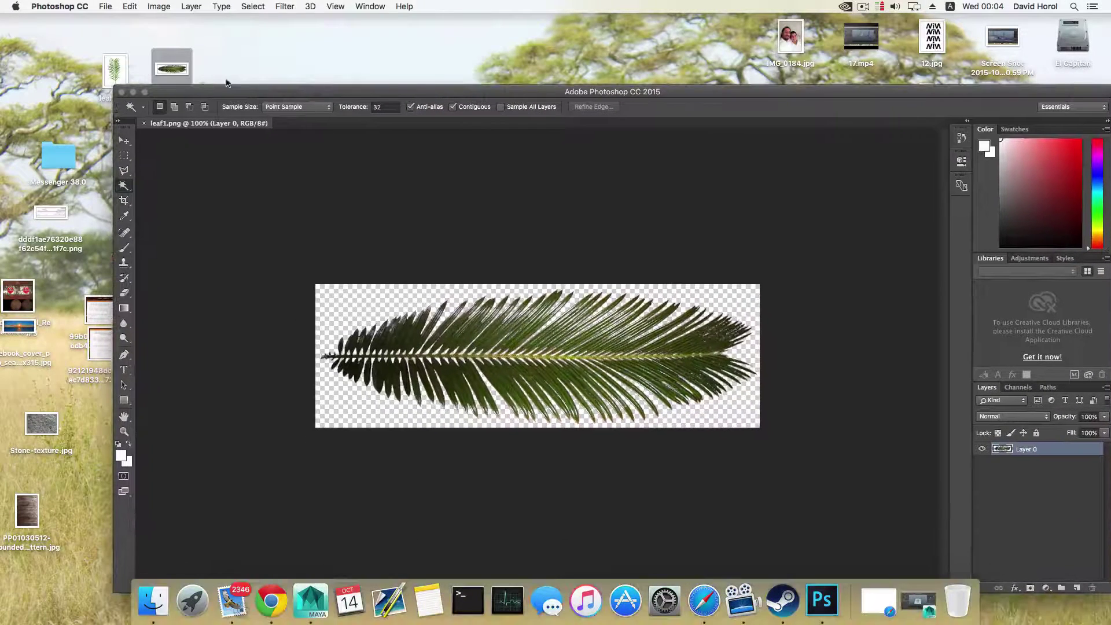
pyautogui.click(145, 124)
# Step: Open leaf2.jpg from the desktop, maximize Photoshop, and unlock its Background into Layer 0
pyautogui.moveTo(110, 68); pyautogui.dragTo(533, 300)
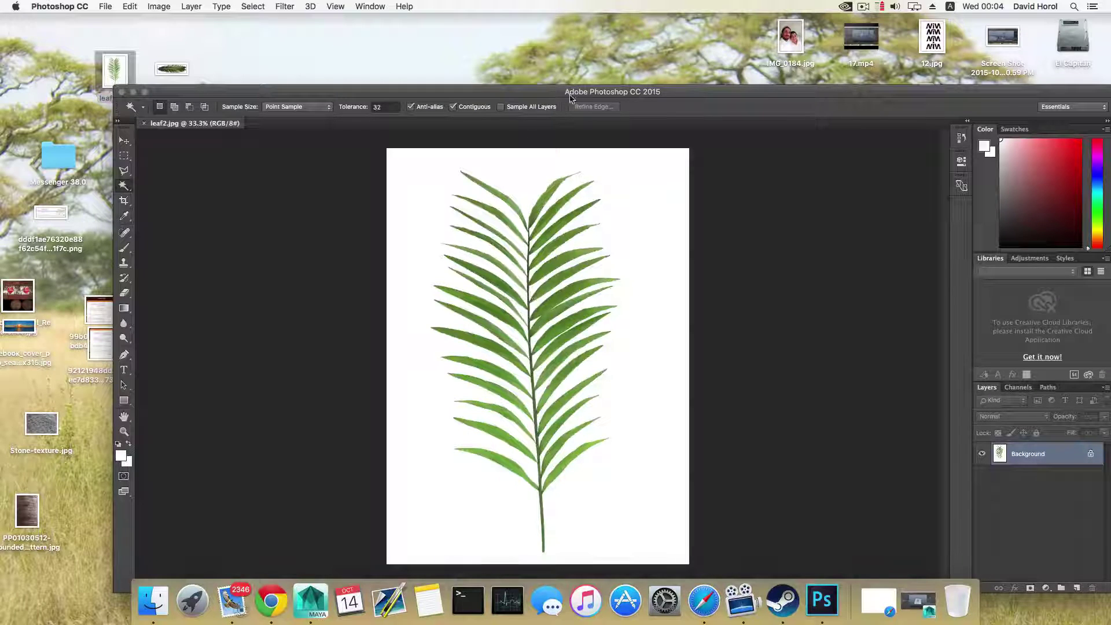
pyautogui.moveTo(570, 96); pyautogui.dragTo(523, 49)
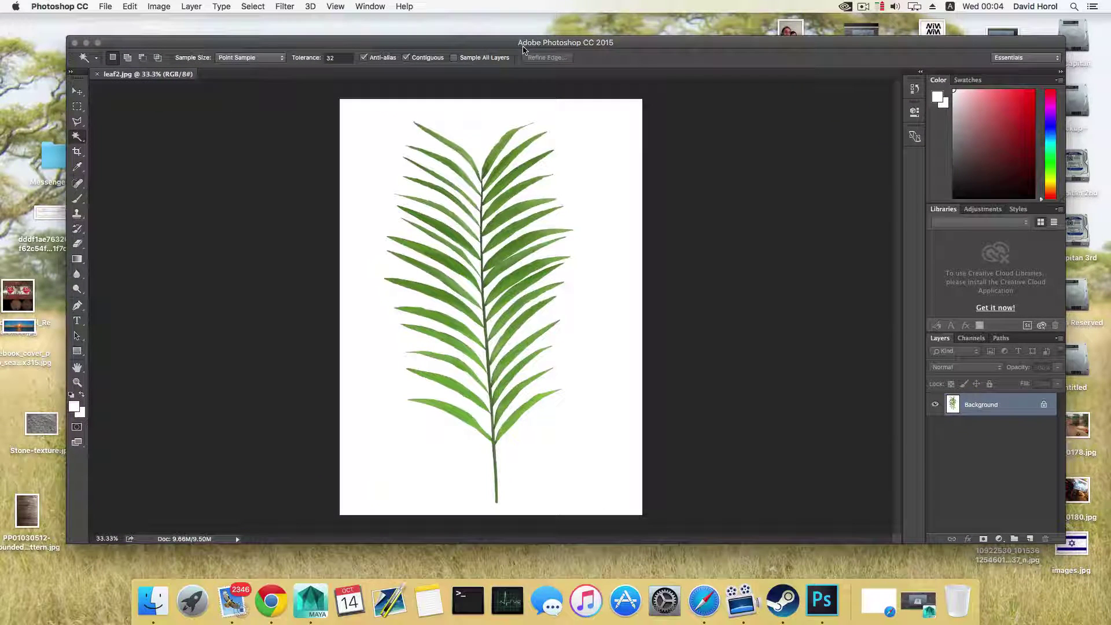
pyautogui.doubleClick(425, 43)
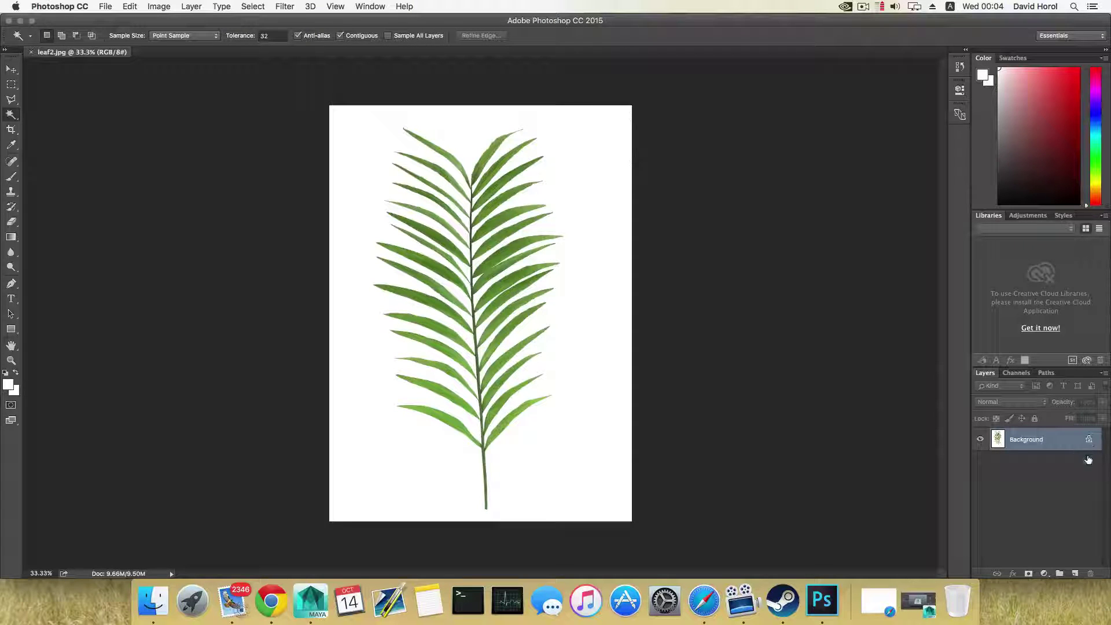
pyautogui.moveTo(1088, 460); pyautogui.dragTo(1093, 577)
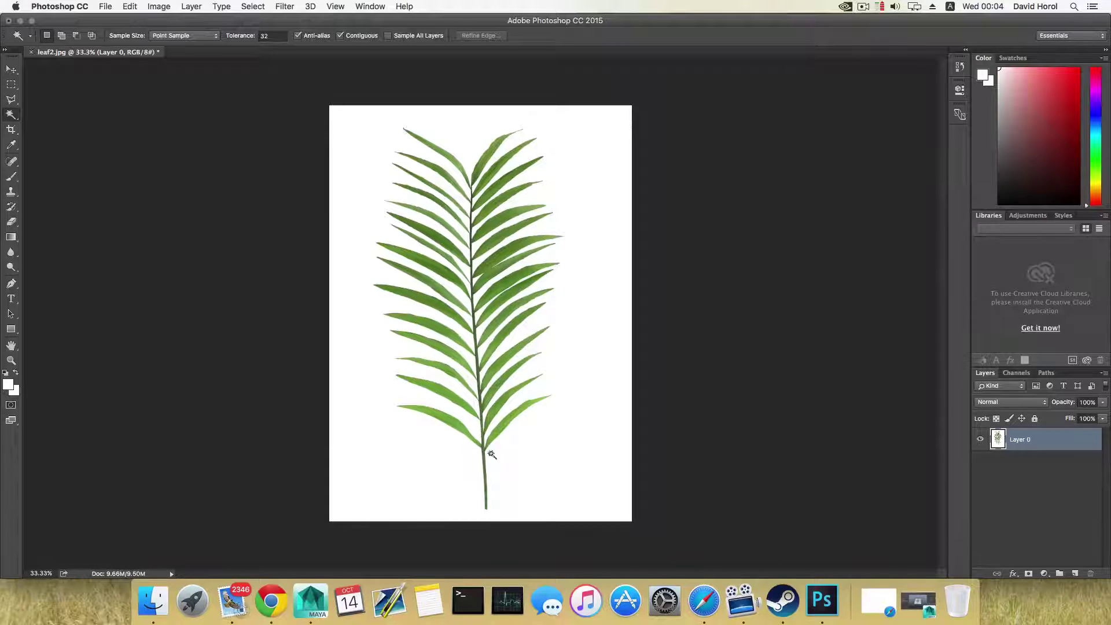
pyautogui.scroll(5, 538, 420)
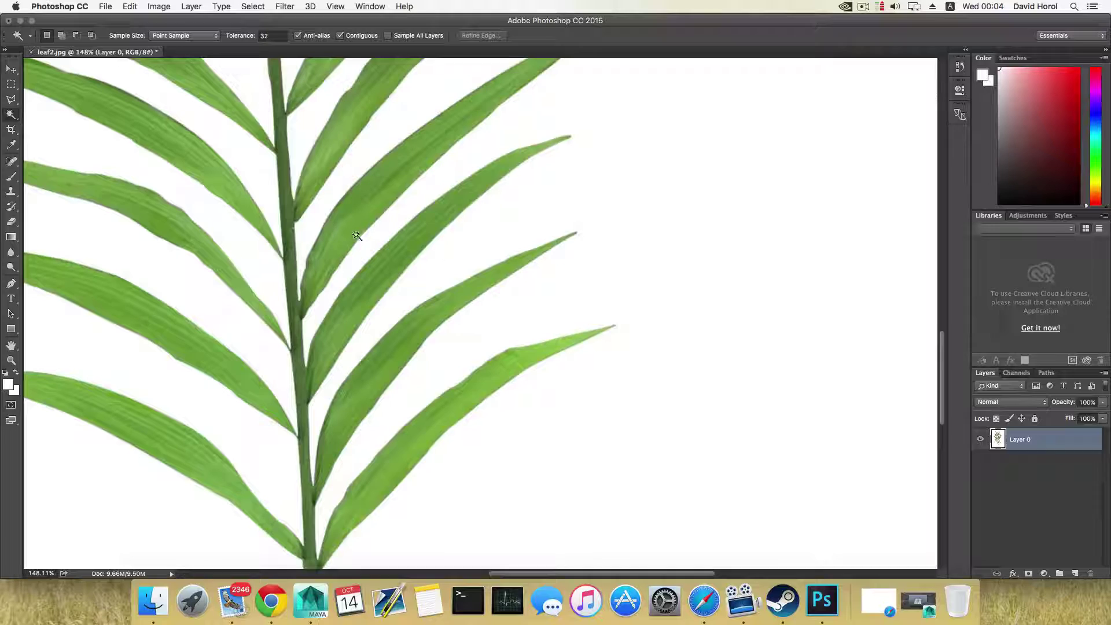
pyautogui.scroll(-5, 437, 311)
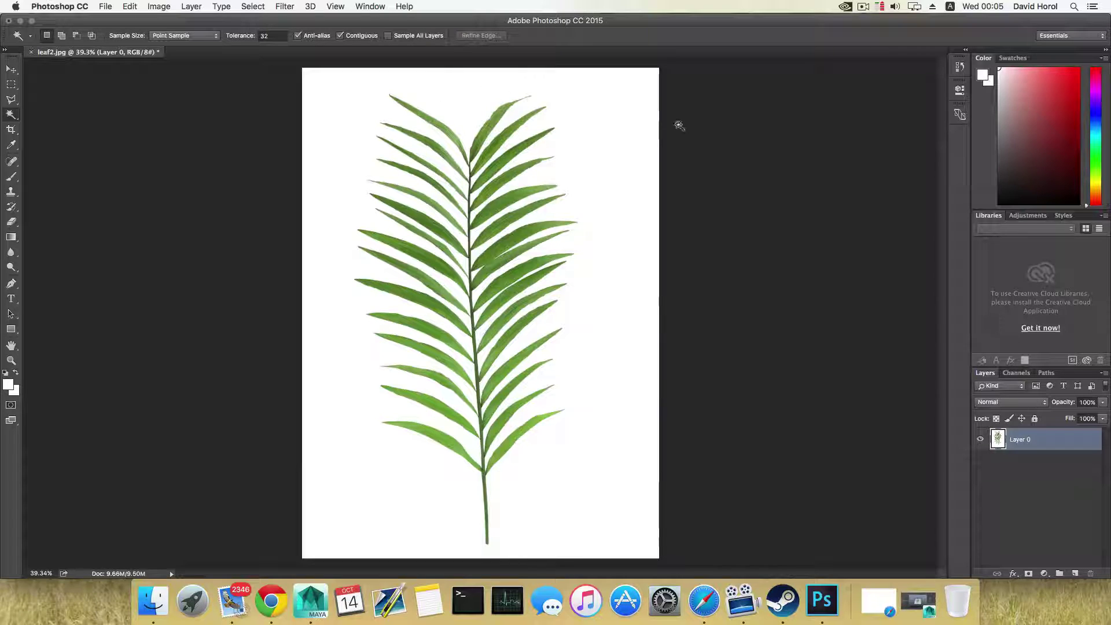
# Step: Select the white background around the leaflets with the Magic Wand and zoom out to see the whole frond
pyautogui.click(11, 118)
pyautogui.click(10, 116)
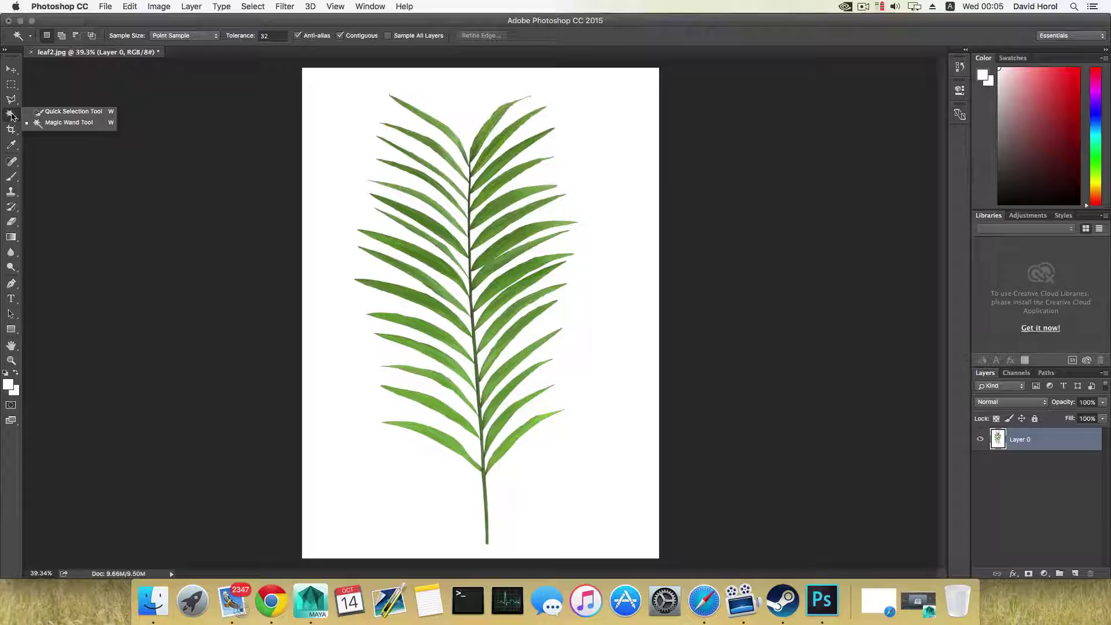
pyautogui.click(72, 123)
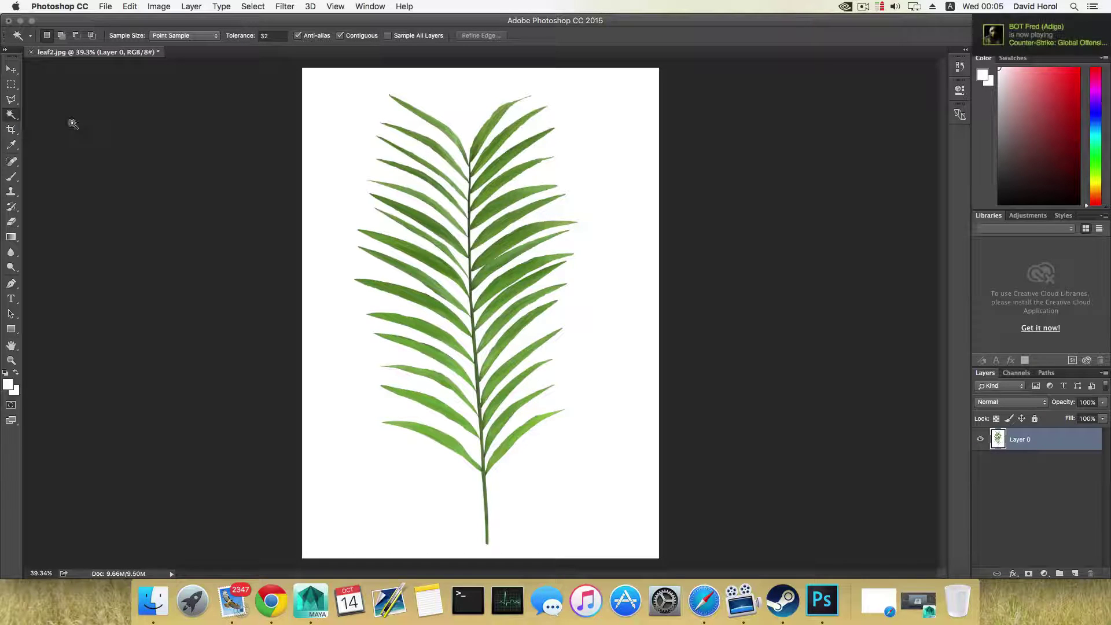
pyautogui.click(356, 118)
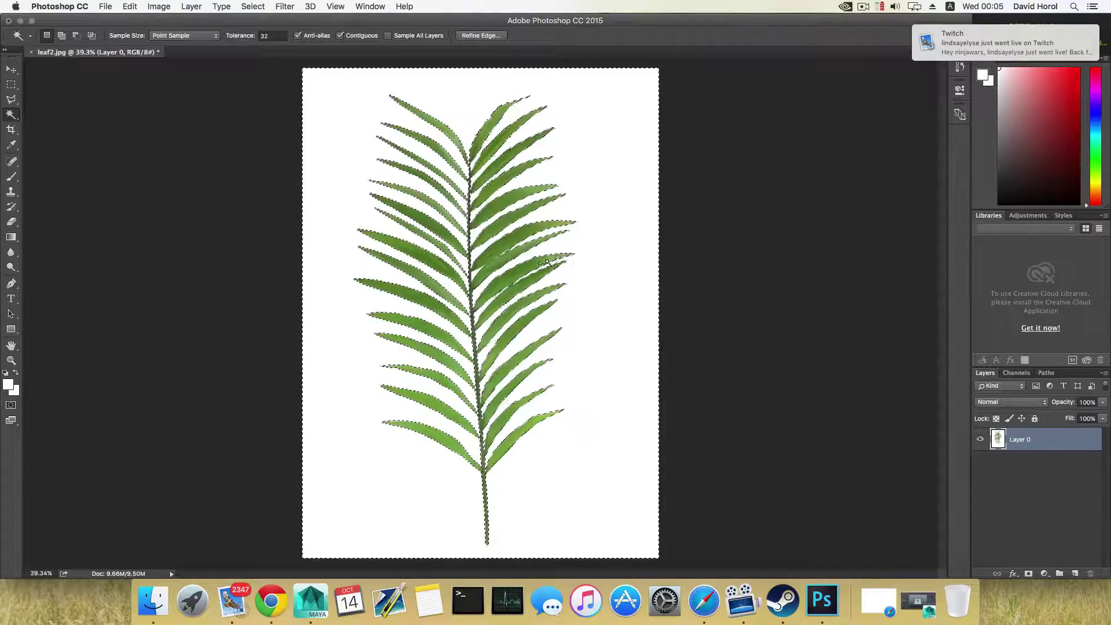
pyautogui.scroll(2, 512, 265)
pyautogui.scroll(6, 512, 265)
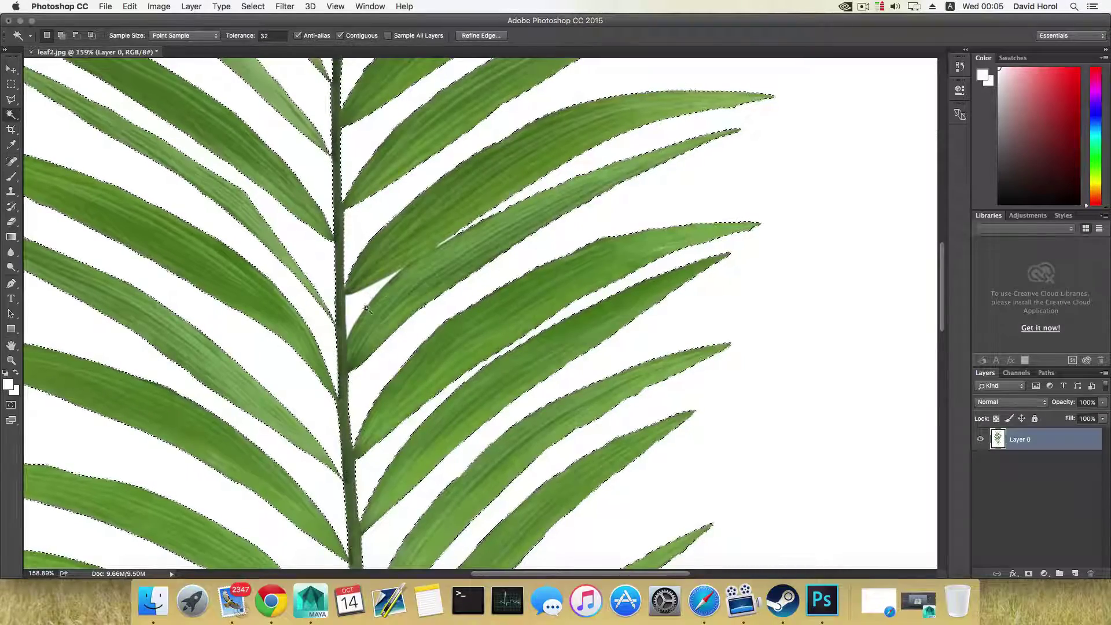
pyautogui.scroll(3, 388, 299)
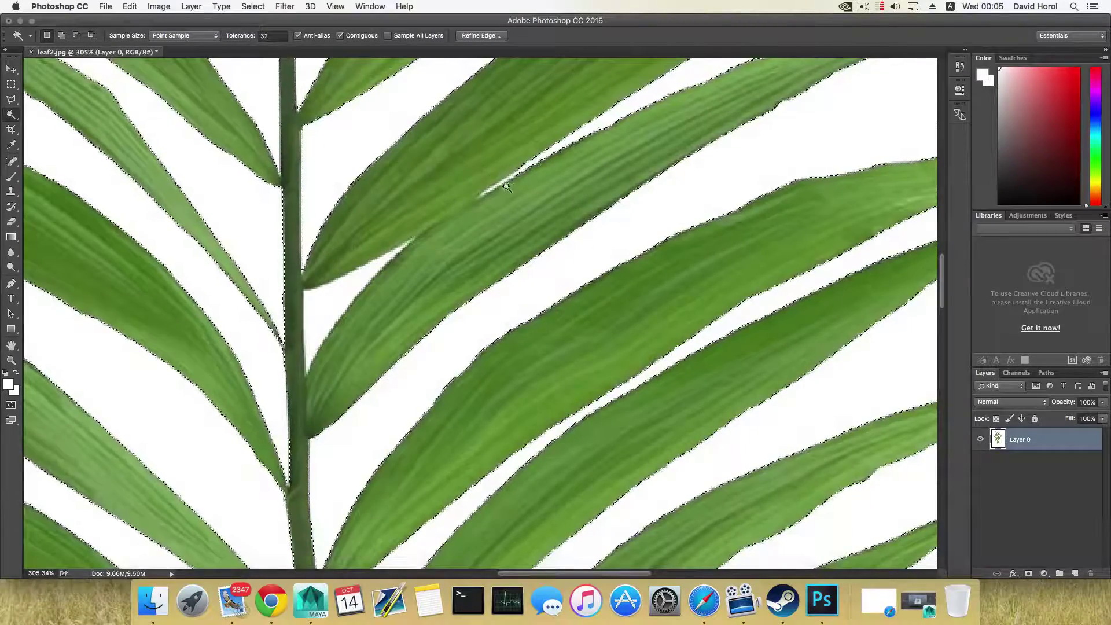
pyautogui.scroll(-10, 517, 245)
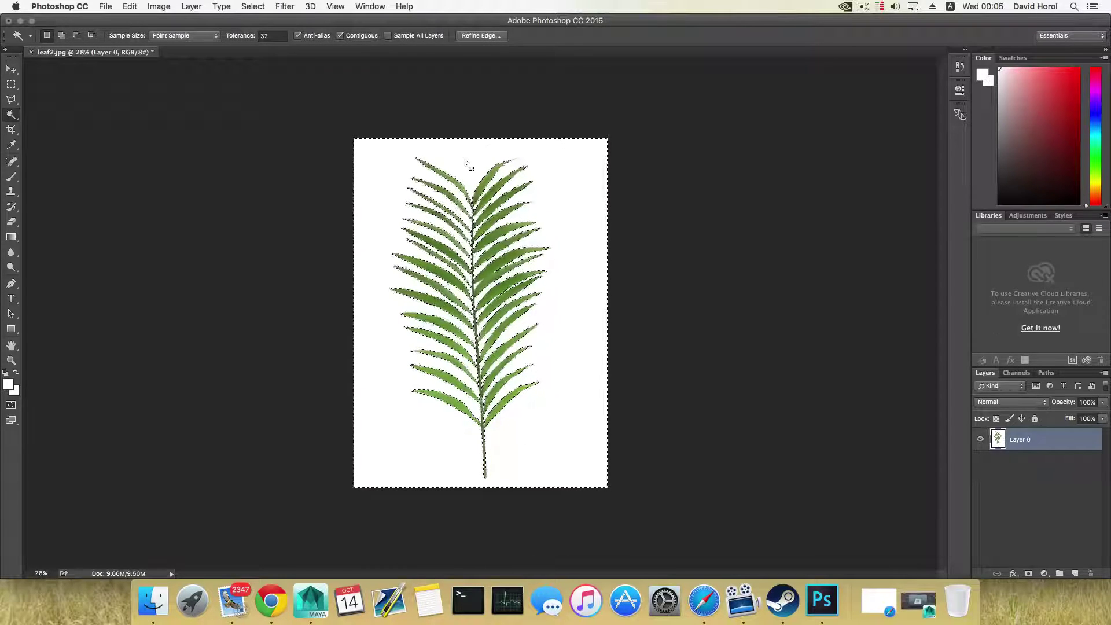
# Step: Select the white background with Select > Color Range at fuzziness 40
pyautogui.click(253, 8)
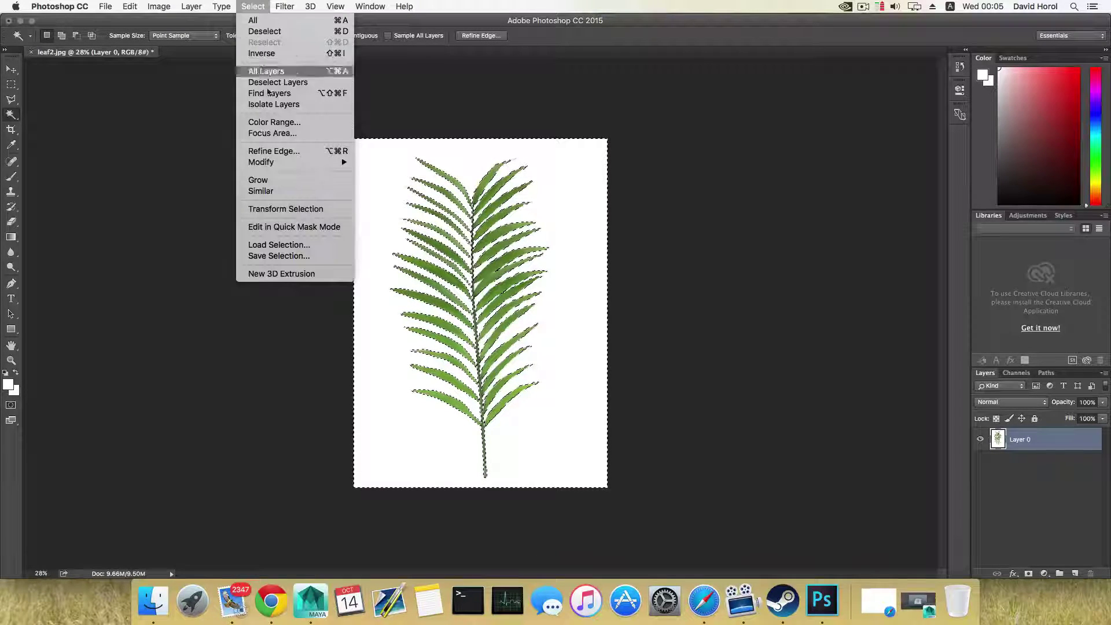
pyautogui.click(275, 122)
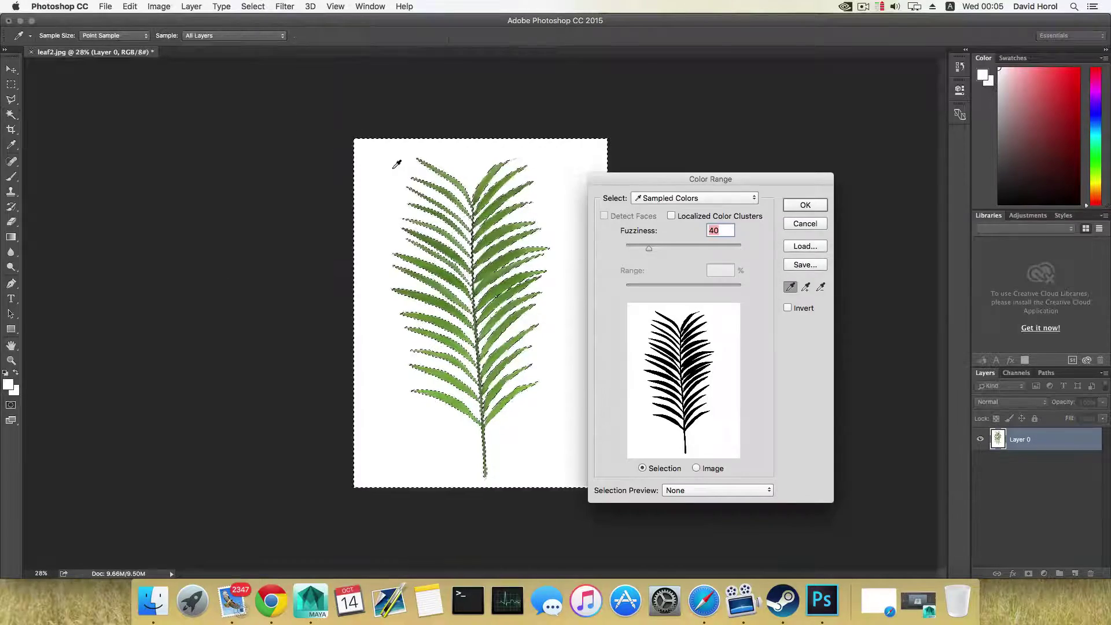
pyautogui.click(805, 205)
pyautogui.scroll(5, 573, 238)
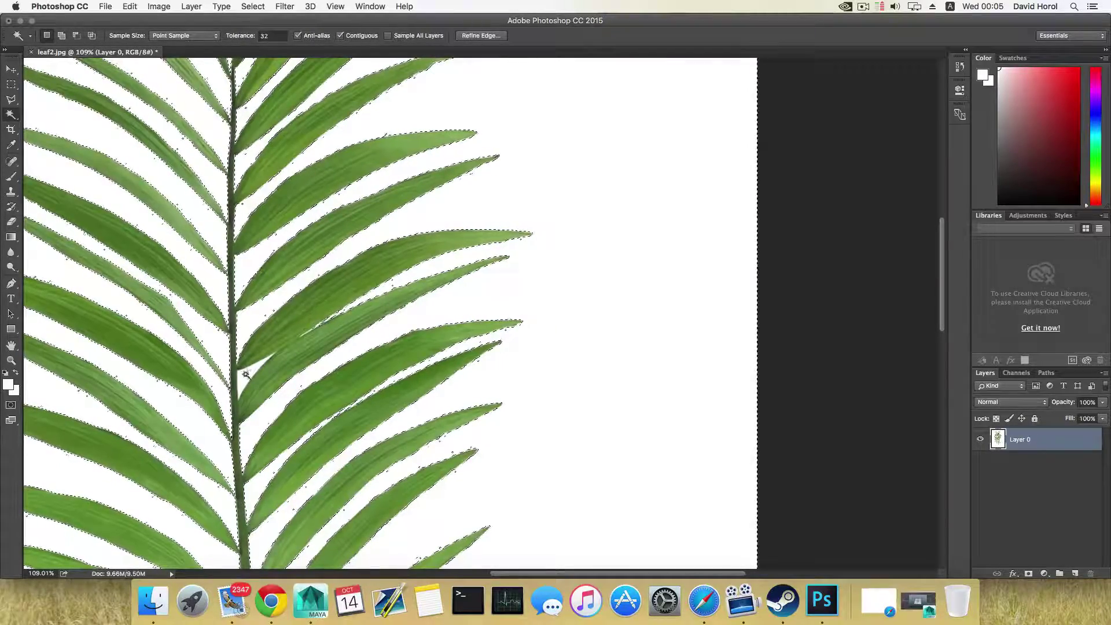
pyautogui.scroll(-5, 788, 272)
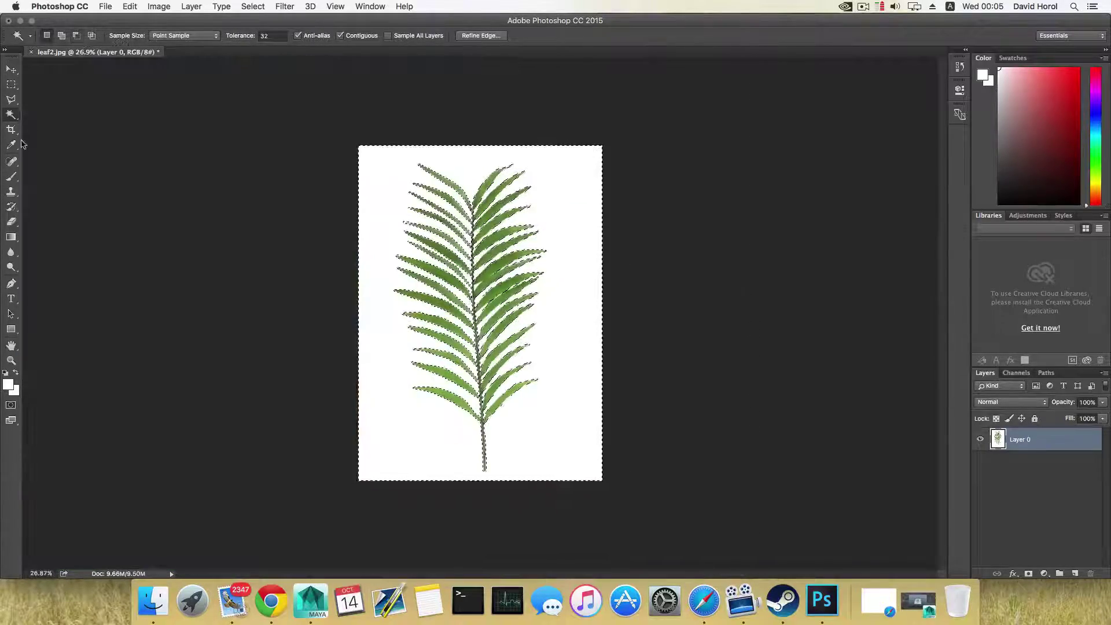
# Step: Draw a stray polygonal lasso that clears the selection, and dismiss the no-pixels warning
pyautogui.press('l')
pyautogui.click(242, 203)
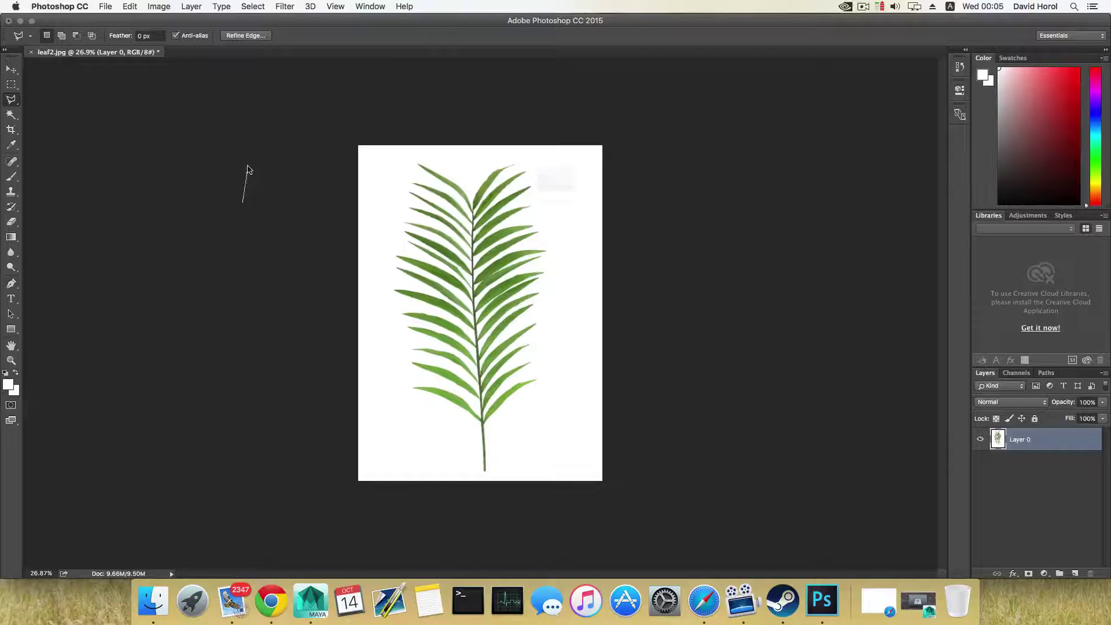
pyautogui.doubleClick(247, 168)
pyautogui.click(642, 204)
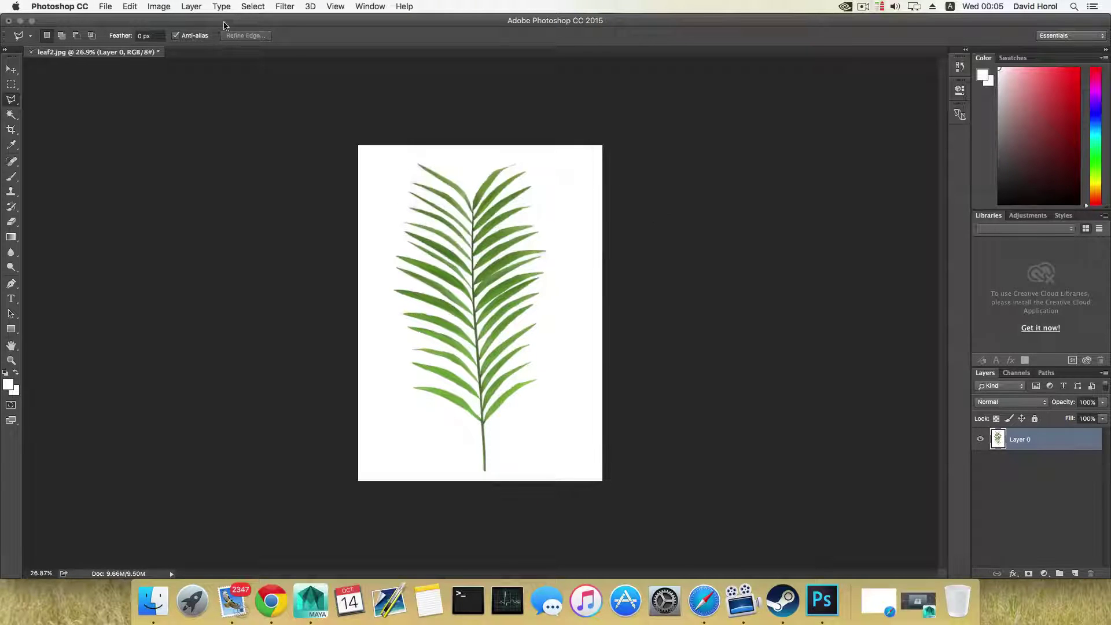
pyautogui.scroll(3, 391, 143)
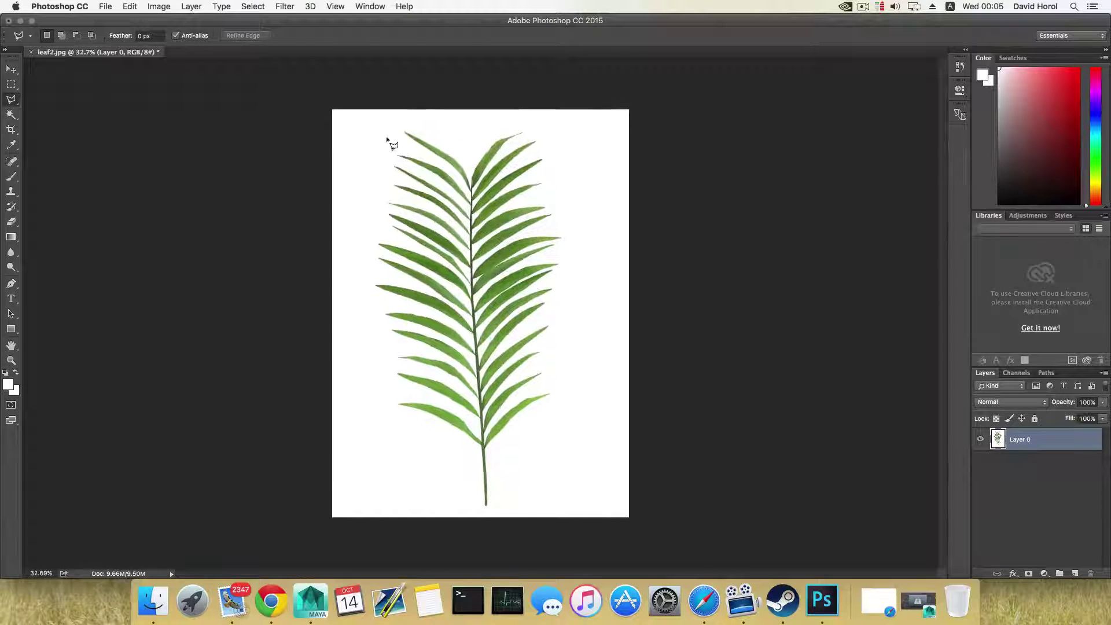
# Step: Reselect the white background with Color Range, sampling white at fuzziness 40
pyautogui.click(250, 6)
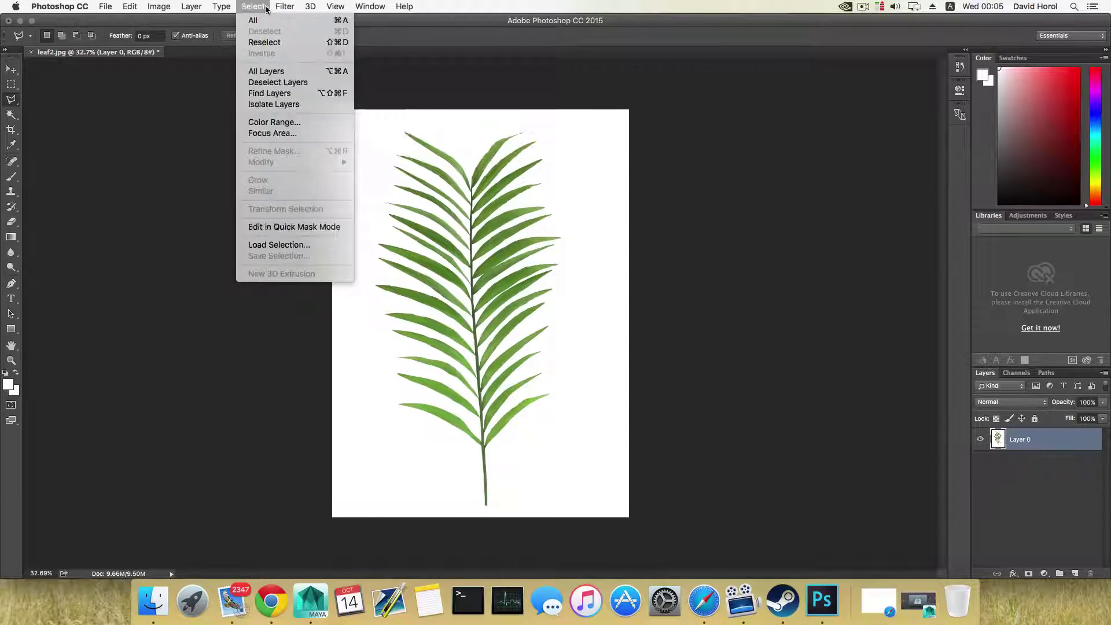
pyautogui.click(284, 123)
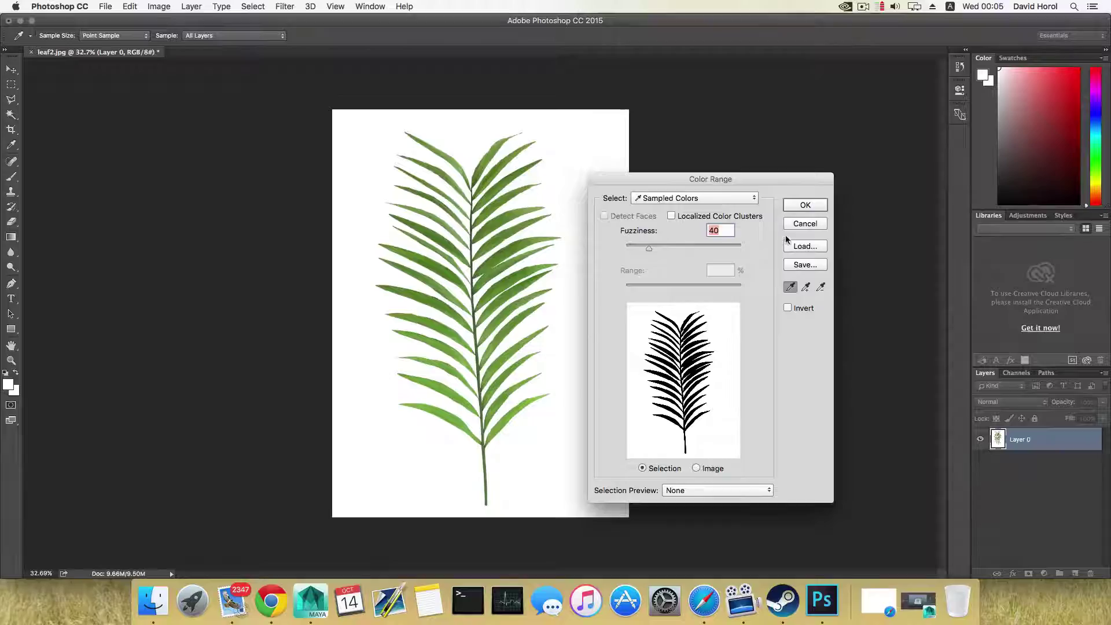
pyautogui.click(804, 206)
pyautogui.scroll(5, 590, 251)
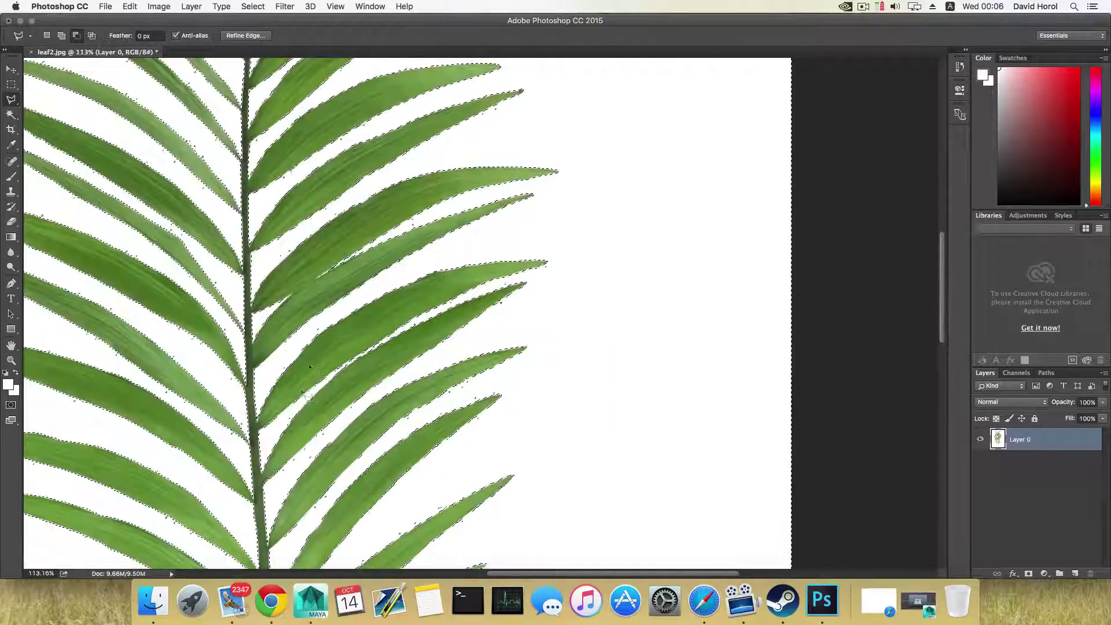
pyautogui.press('l')
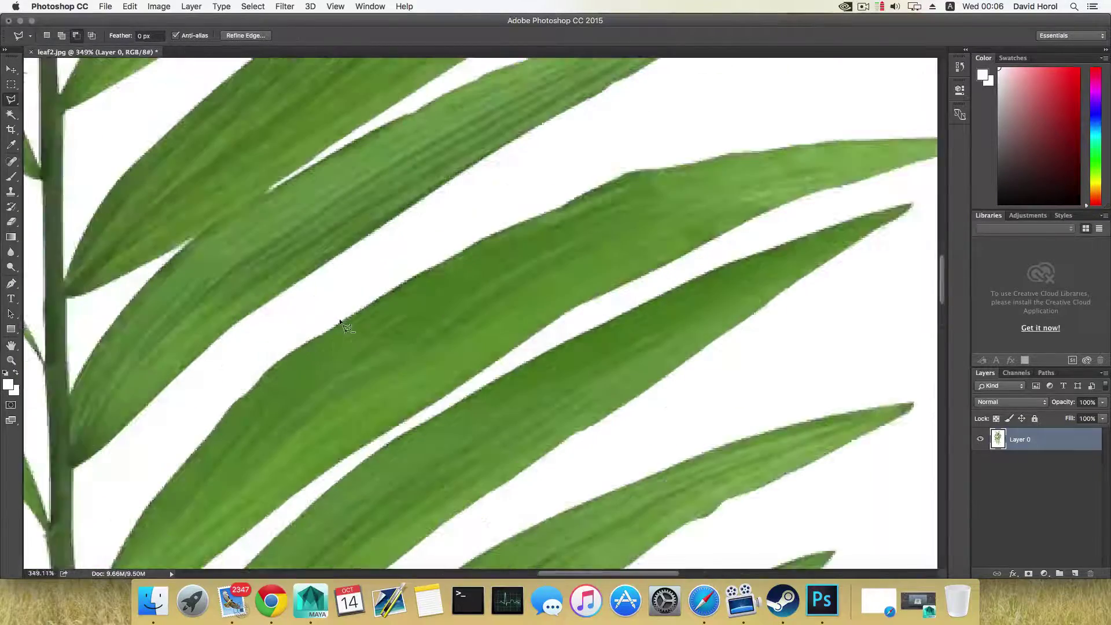
pyautogui.scroll(5, 344, 325)
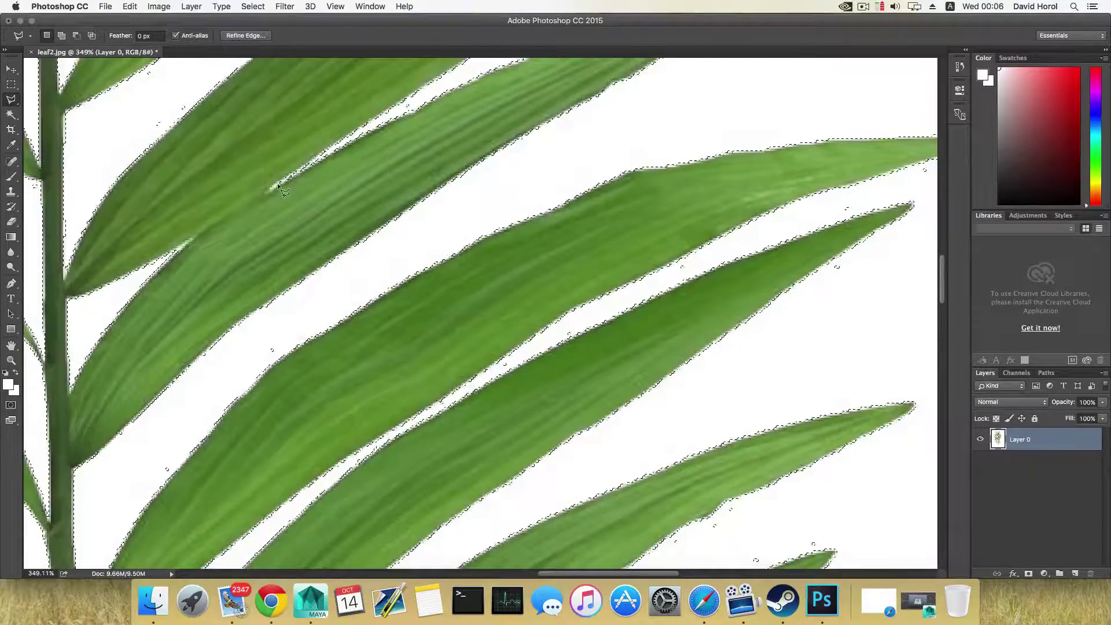
# Step: Switch to the Magic Wand in Add to Selection mode and check the gaps between leaflets
pyautogui.press('w')
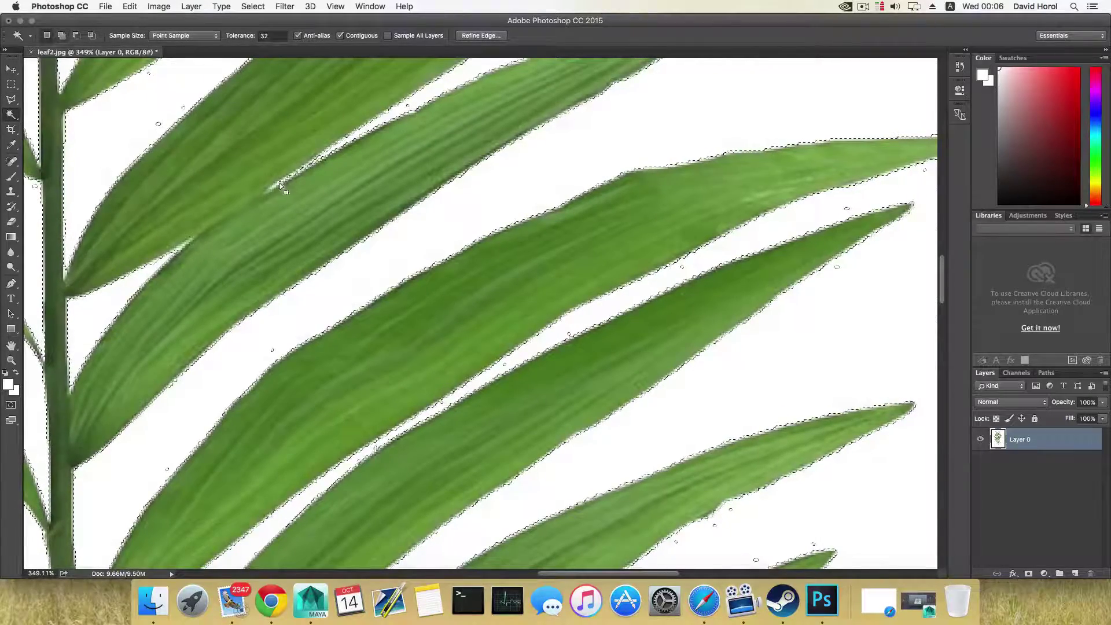
pyautogui.press('shift')
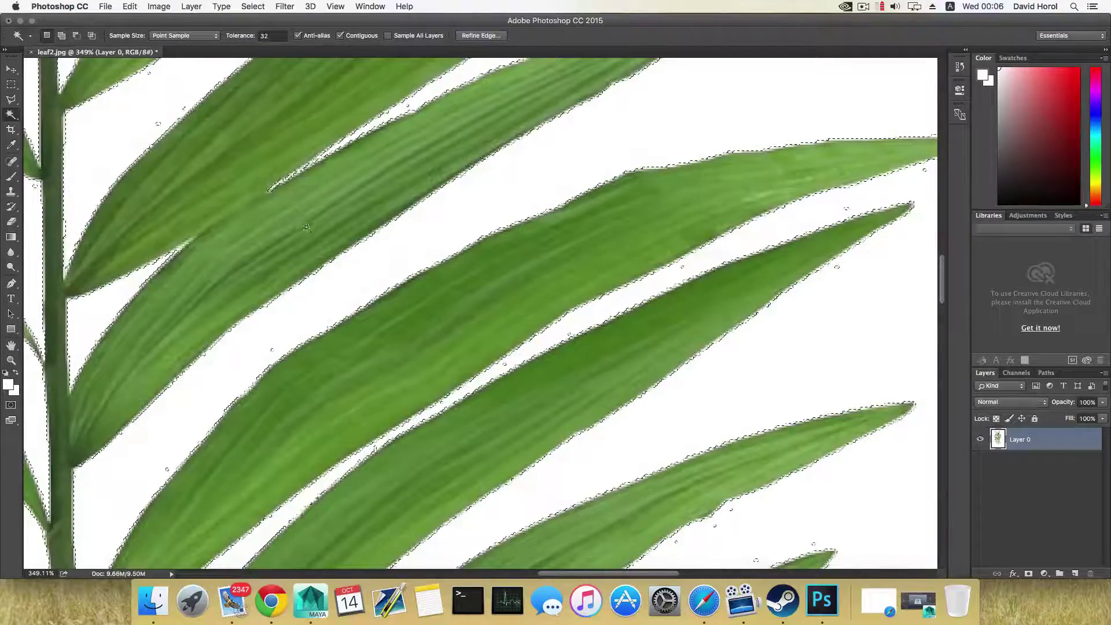
pyautogui.scroll(-5, 397, 262)
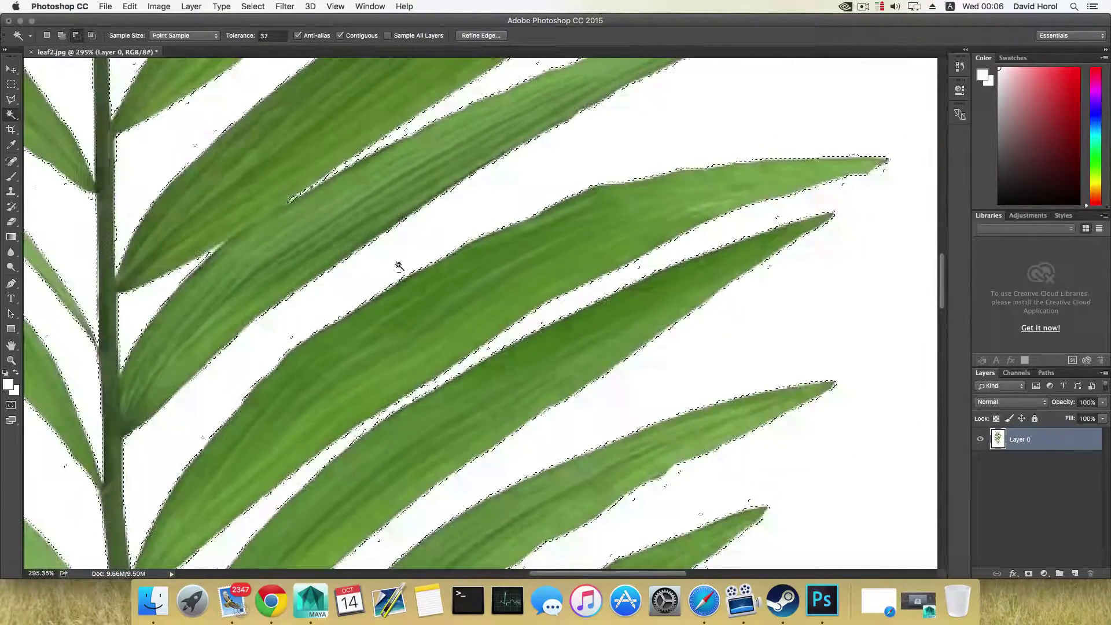
pyautogui.scroll(-5, 398, 265)
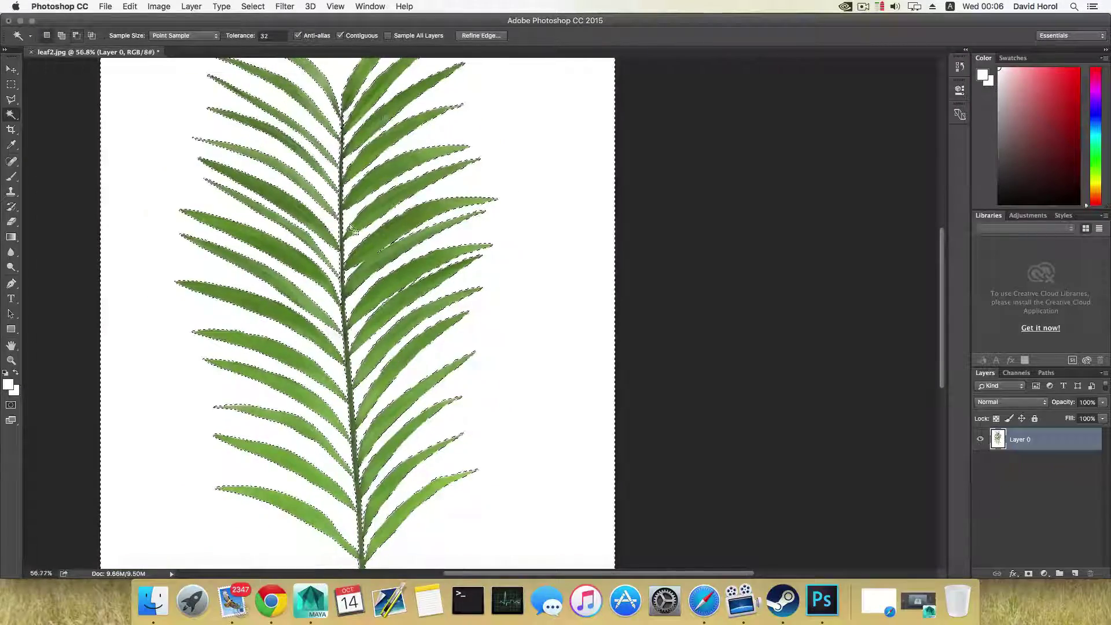
pyautogui.scroll(-3, 403, 223)
pyautogui.scroll(4, 402, 222)
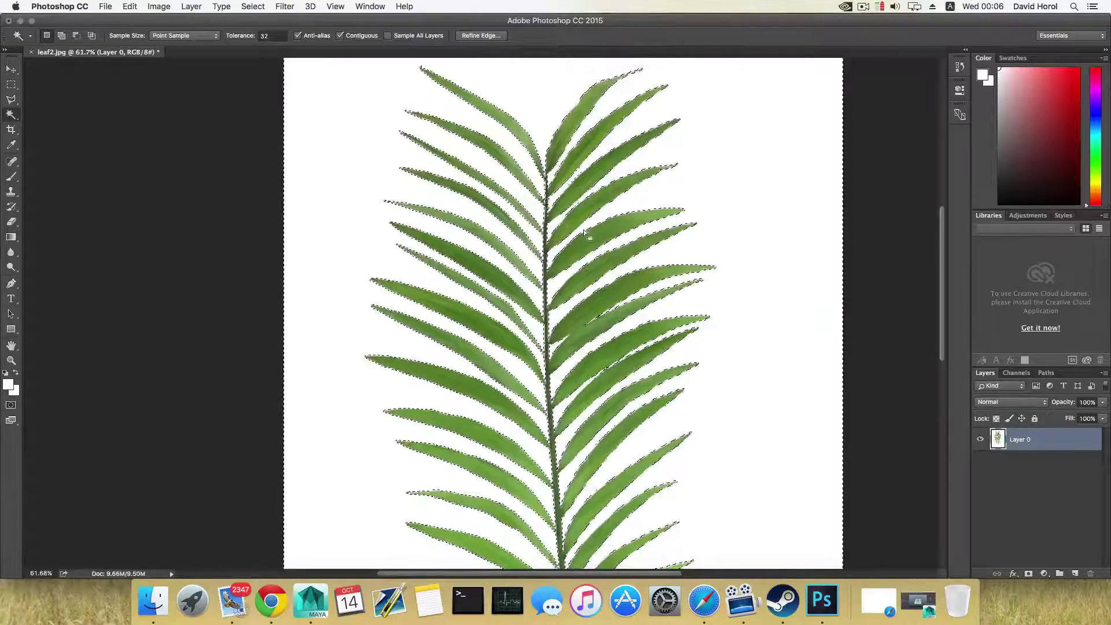
pyautogui.scroll(-2, 563, 226)
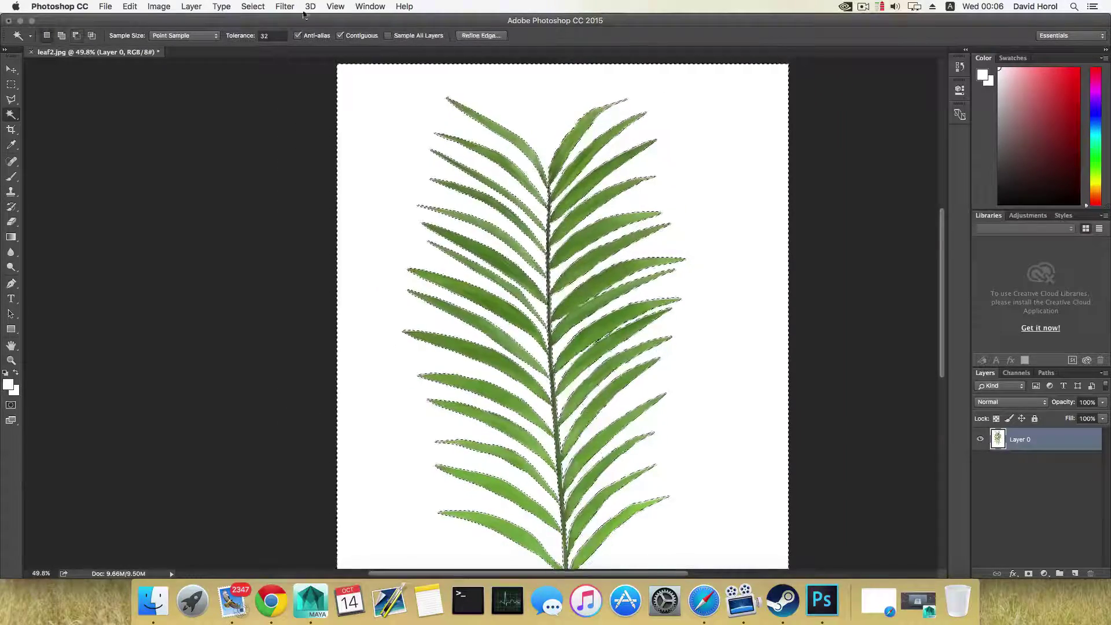
# Step: Run Refine Edge on the background selection, raising the radius, smoothing and feather
pyautogui.click(253, 7)
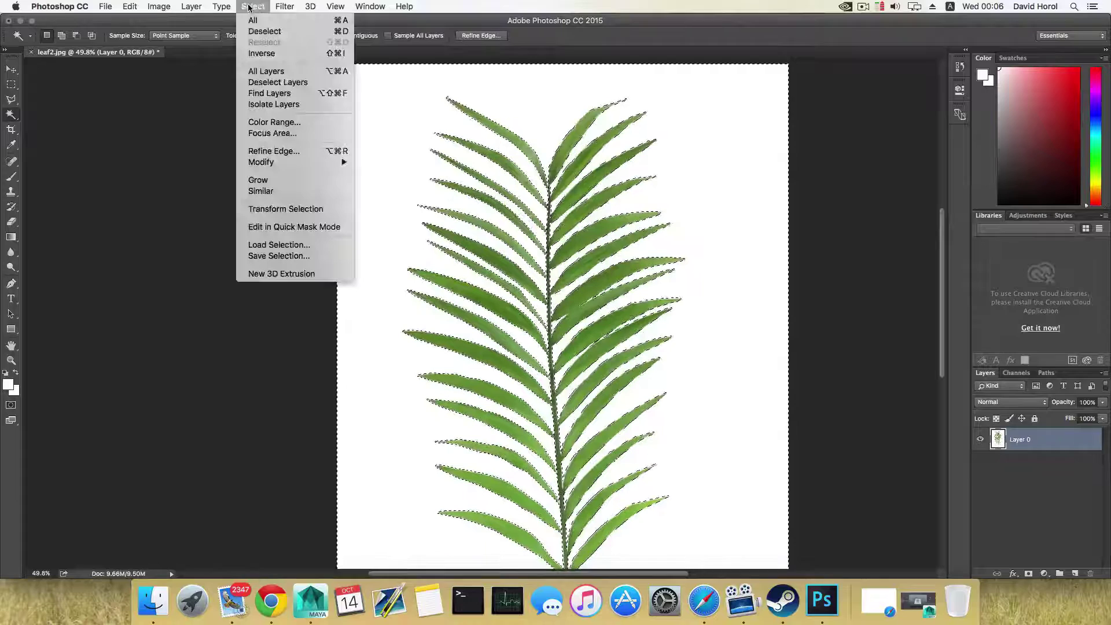
pyautogui.click(296, 154)
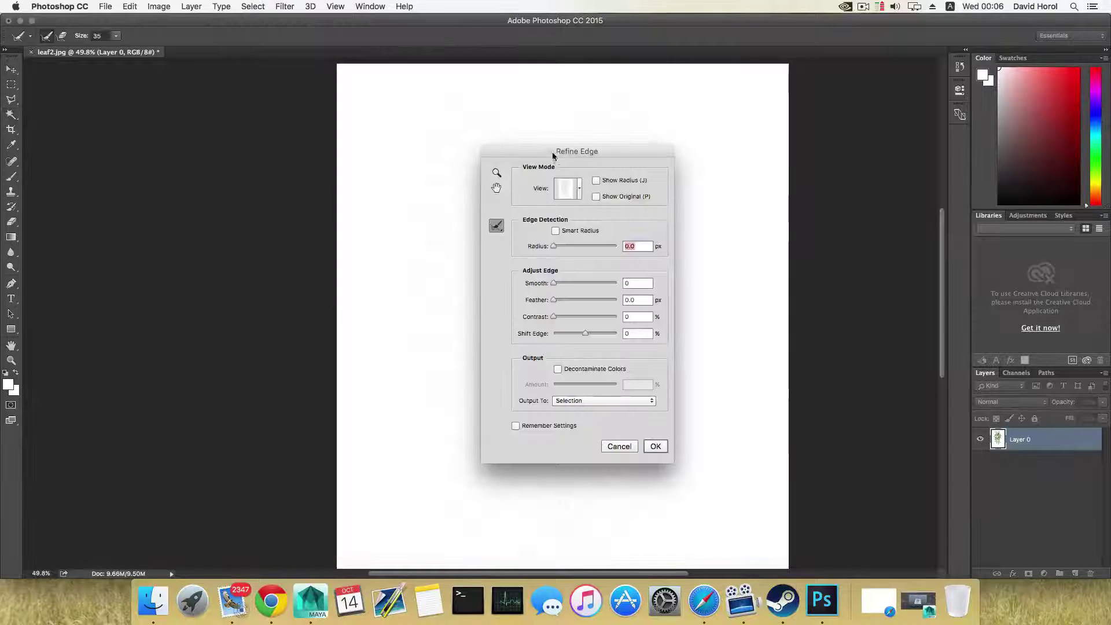
pyautogui.moveTo(553, 155); pyautogui.dragTo(283, 150)
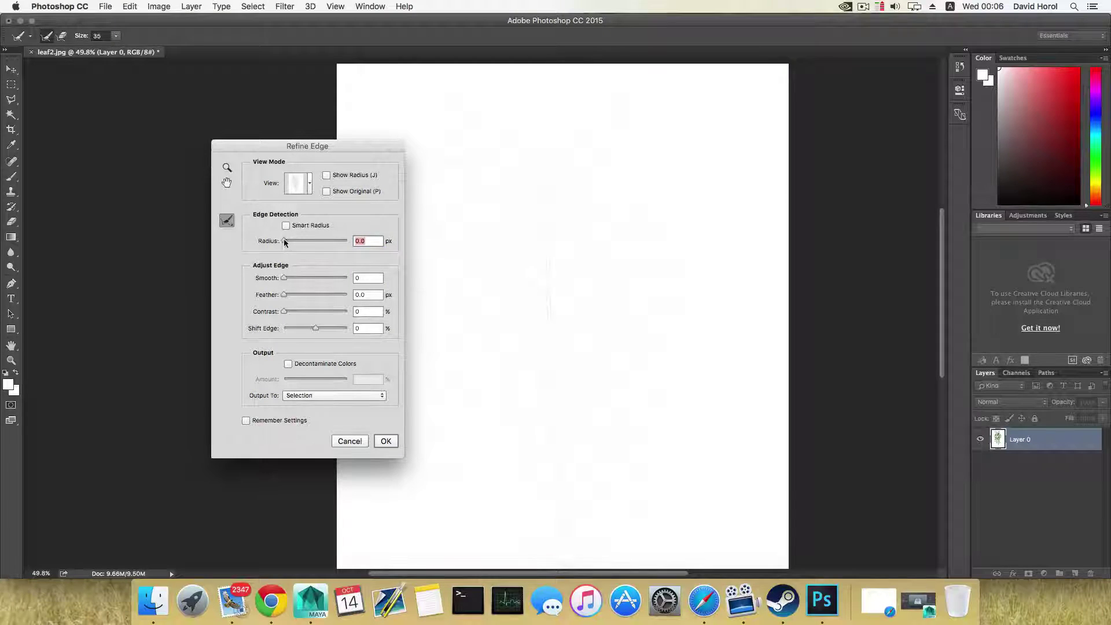
pyautogui.moveTo(292, 243); pyautogui.dragTo(308, 242)
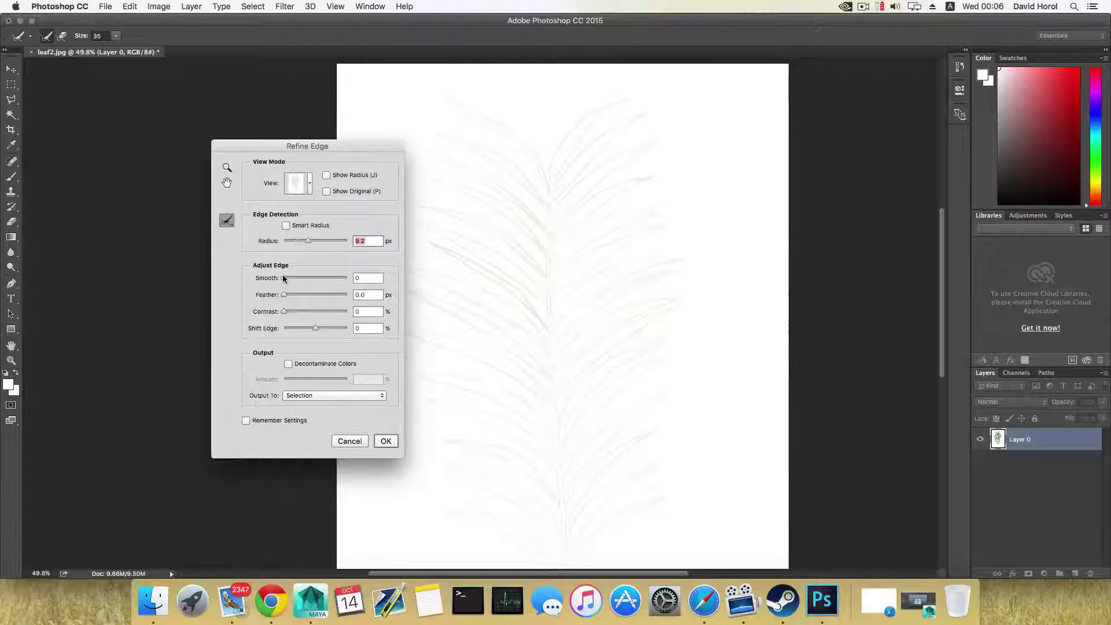
pyautogui.moveTo(288, 279); pyautogui.dragTo(291, 279)
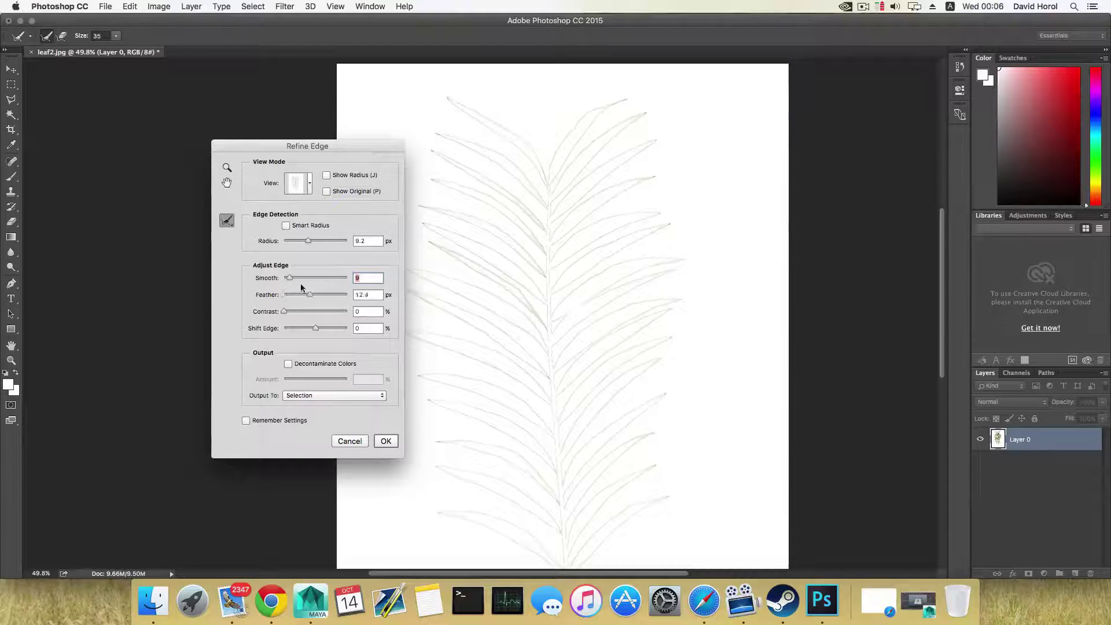
pyautogui.moveTo(309, 295); pyautogui.dragTo(387, 440)
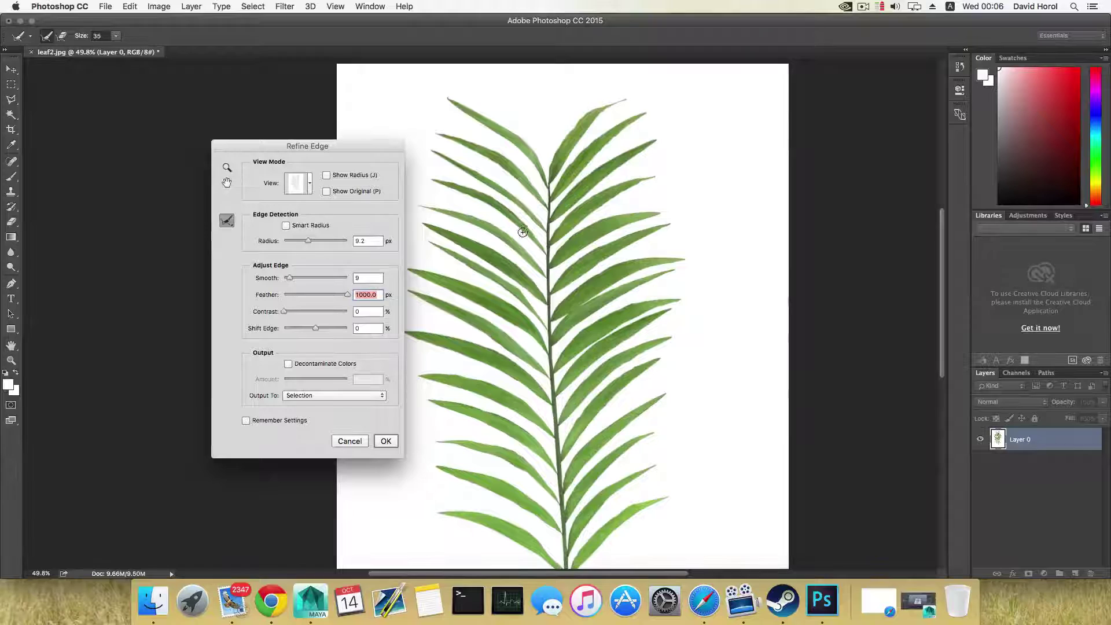
pyautogui.click(390, 443)
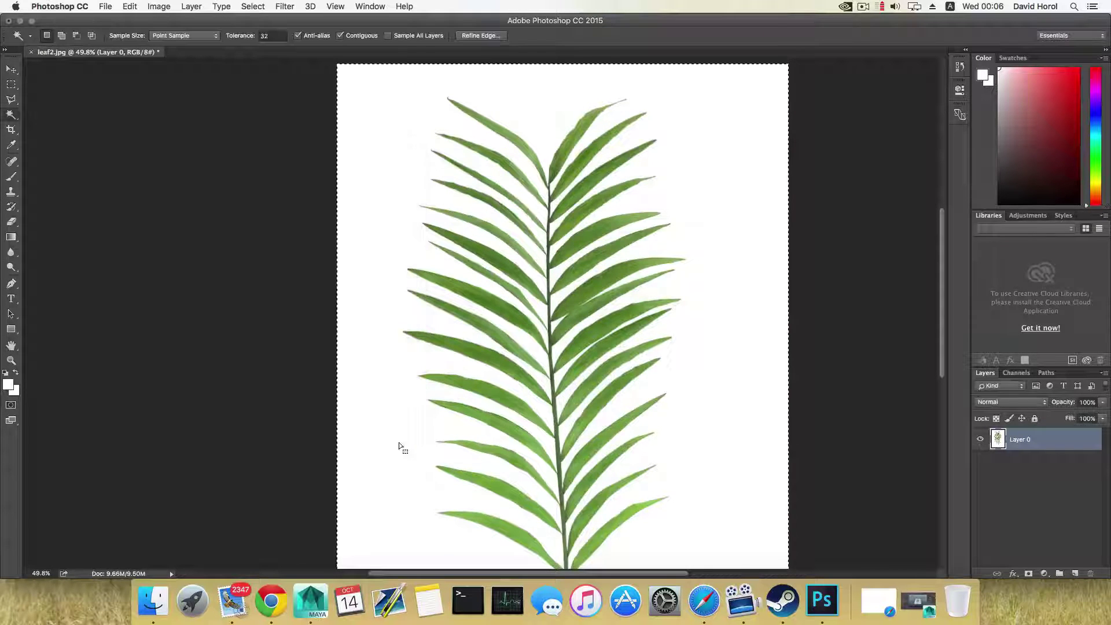
pyautogui.scroll(5, 553, 294)
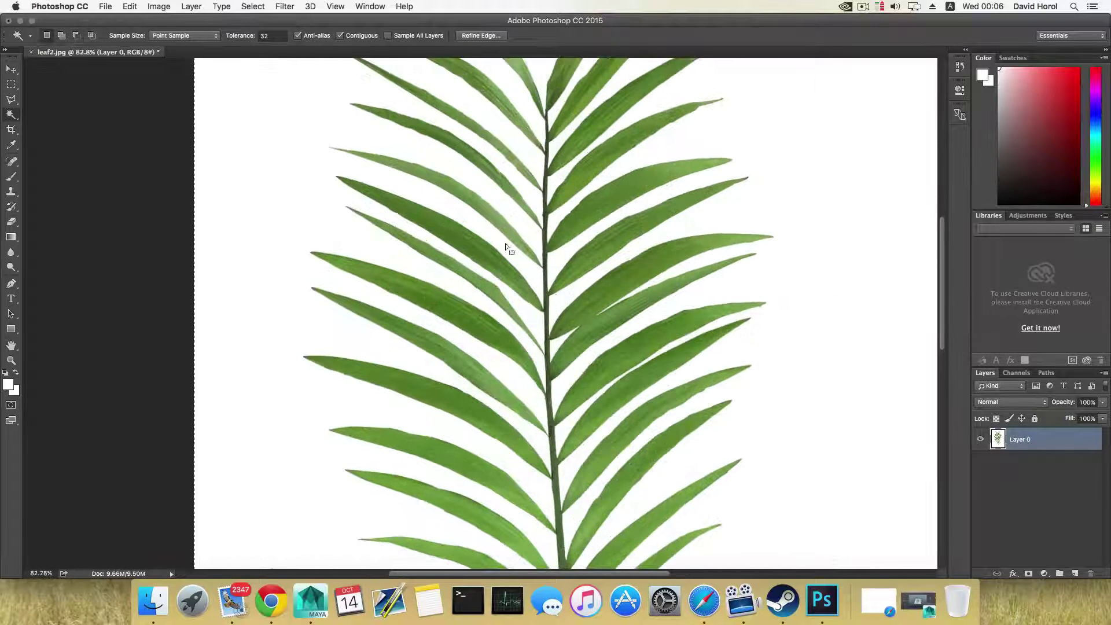
pyautogui.scroll(-6, 471, 245)
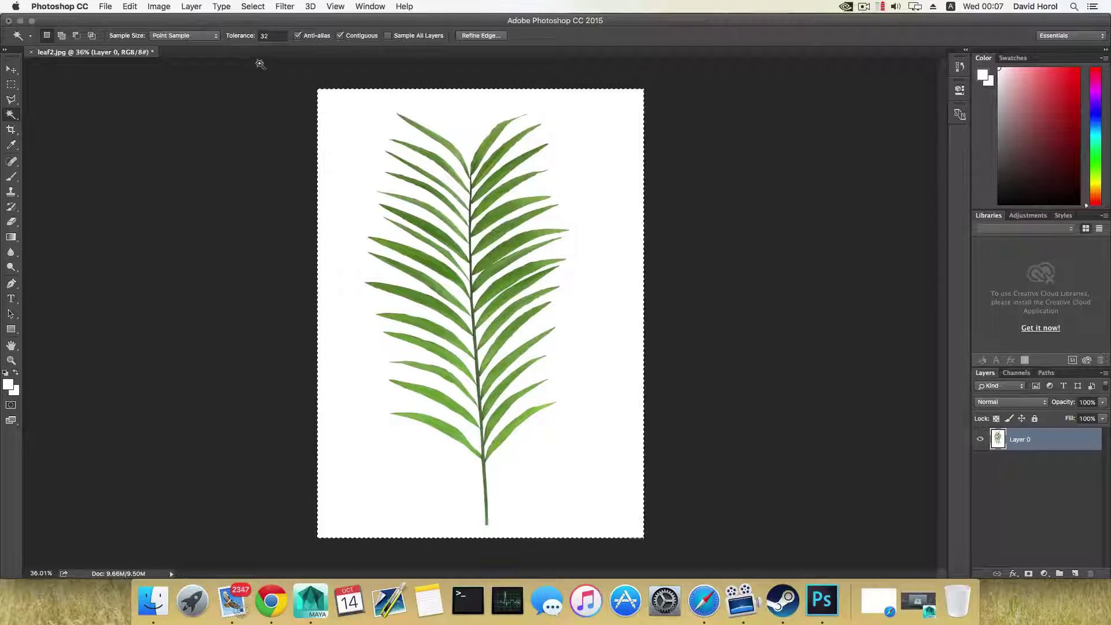
# Step: Subtract the leaf from the selection and refine its edges again at a 7.5 px radius
pyautogui.keyDown('alt'); pyautogui.click(437, 203); pyautogui.keyUp('alt')
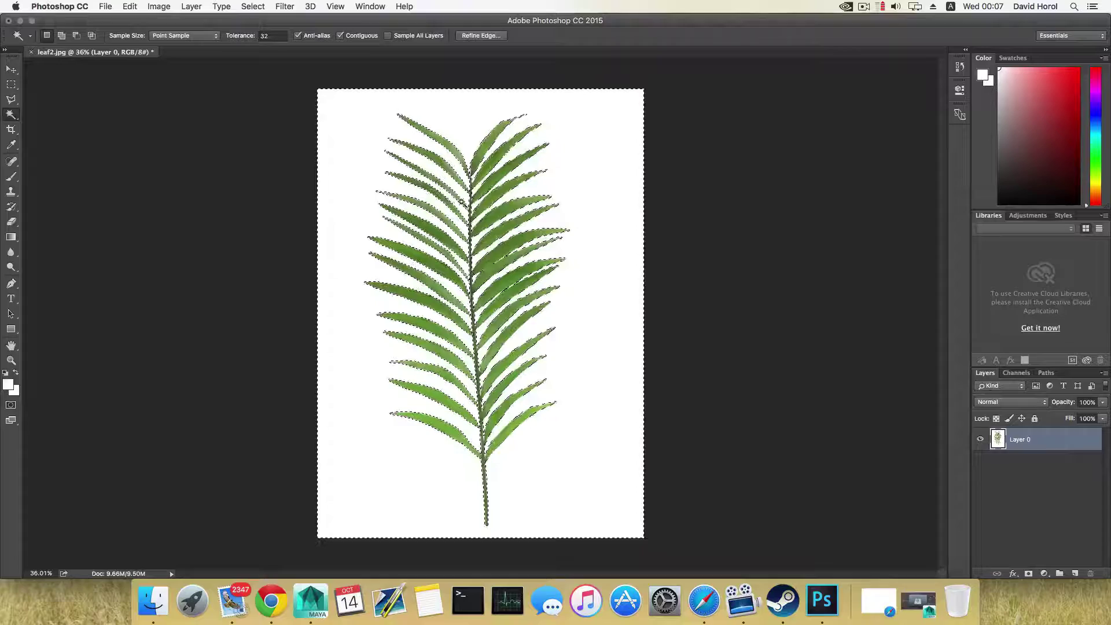
pyautogui.scroll(2, 472, 211)
pyautogui.click(253, 6)
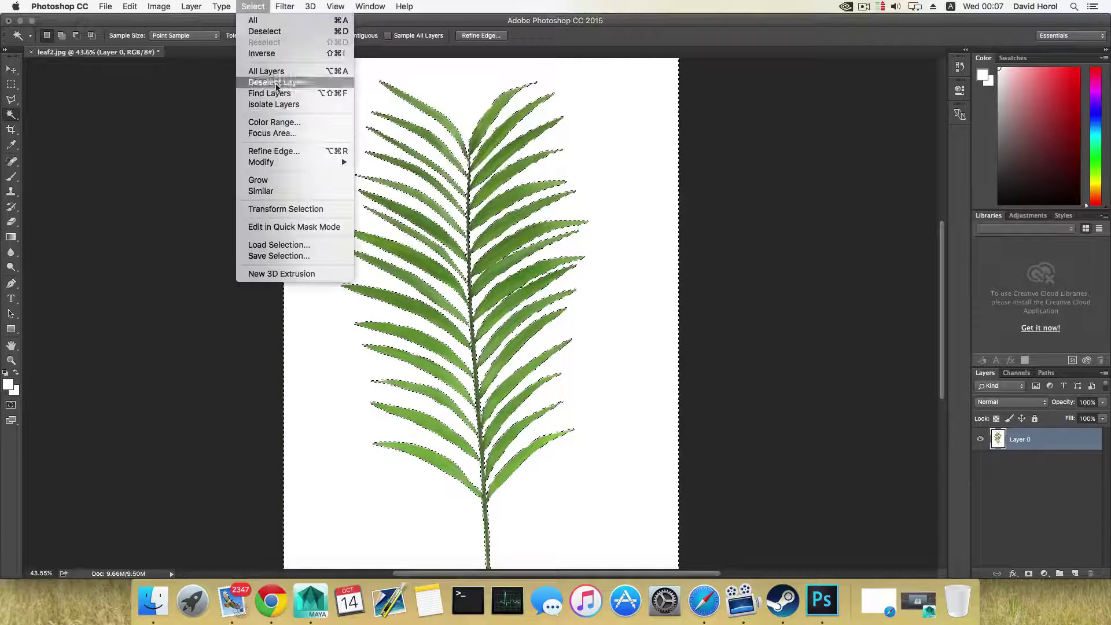
pyautogui.click(283, 149)
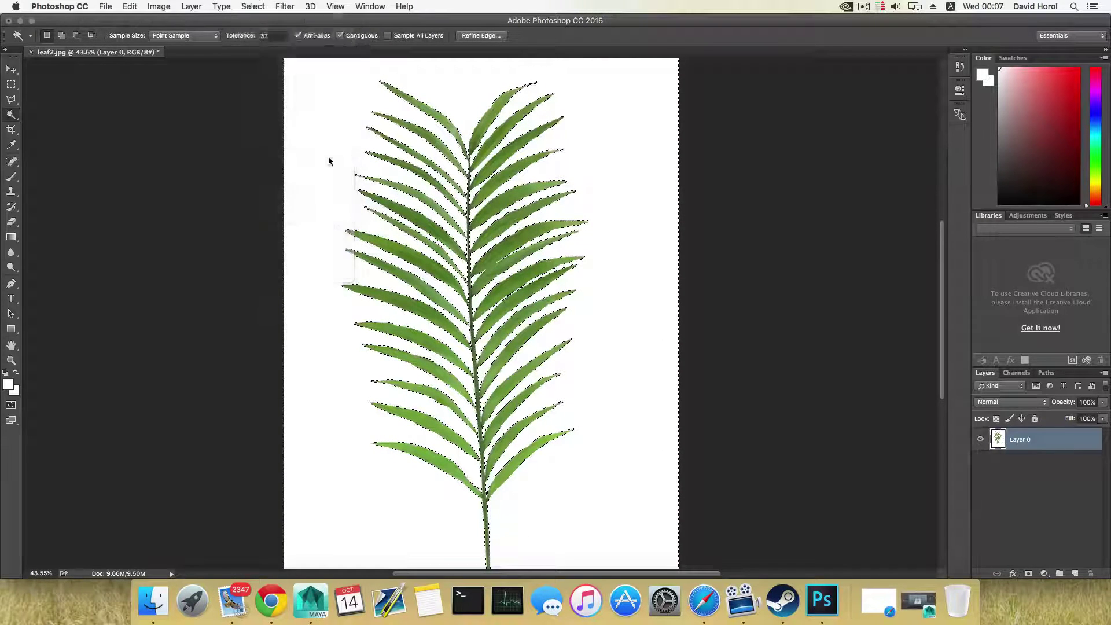
pyautogui.moveTo(282, 245); pyautogui.dragTo(289, 243)
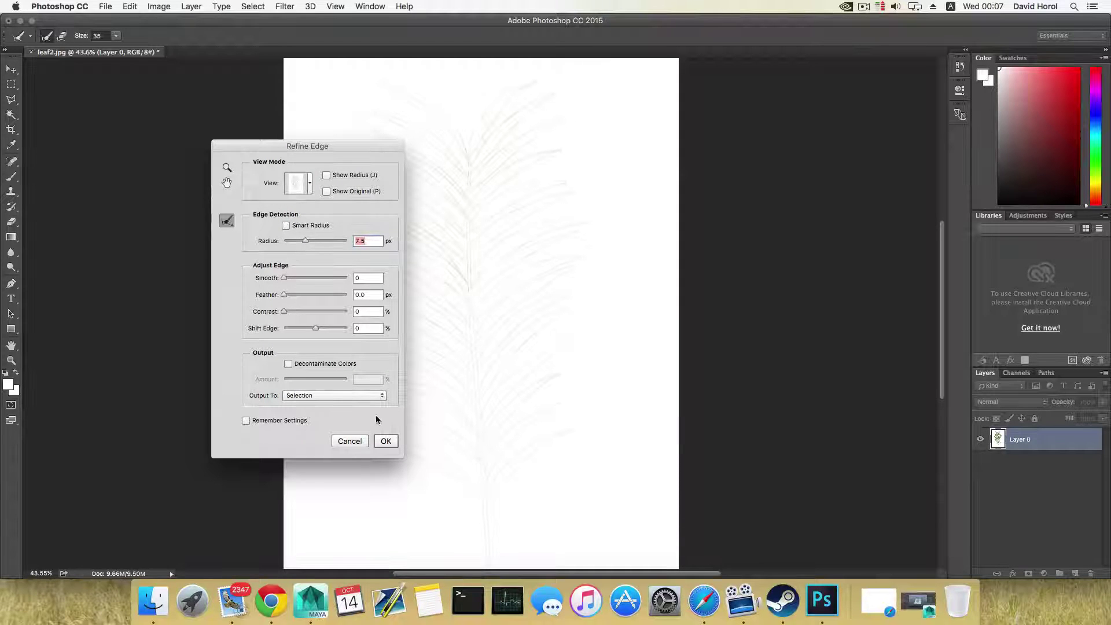
pyautogui.click(386, 441)
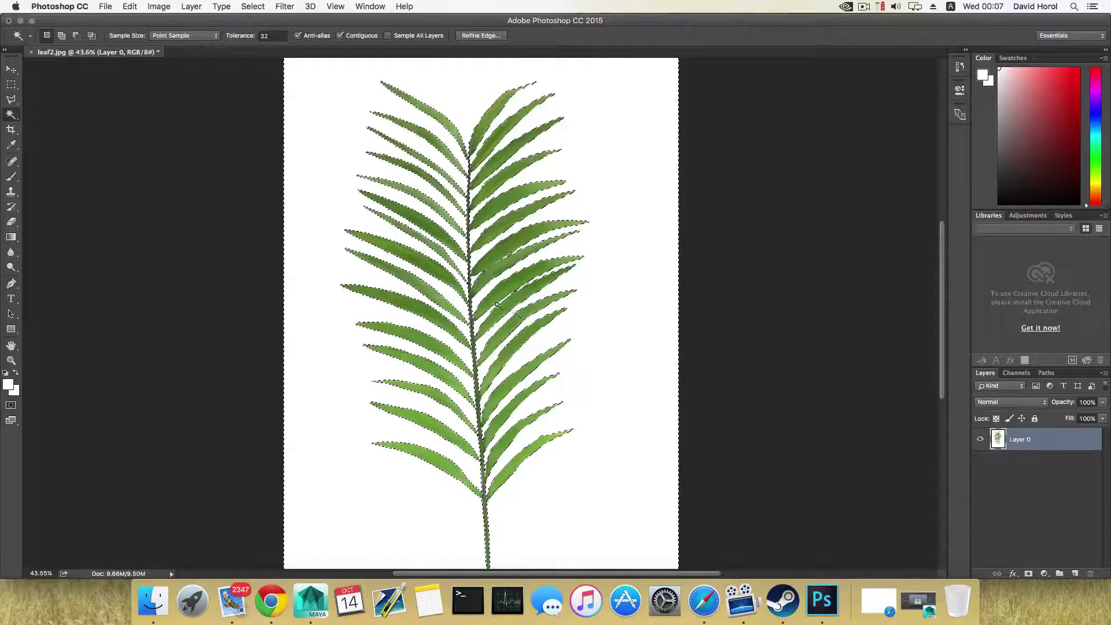
# Step: Invert the background selection with Select > Inverse so the palm frond is selected
pyautogui.scroll(-3, 508, 321)
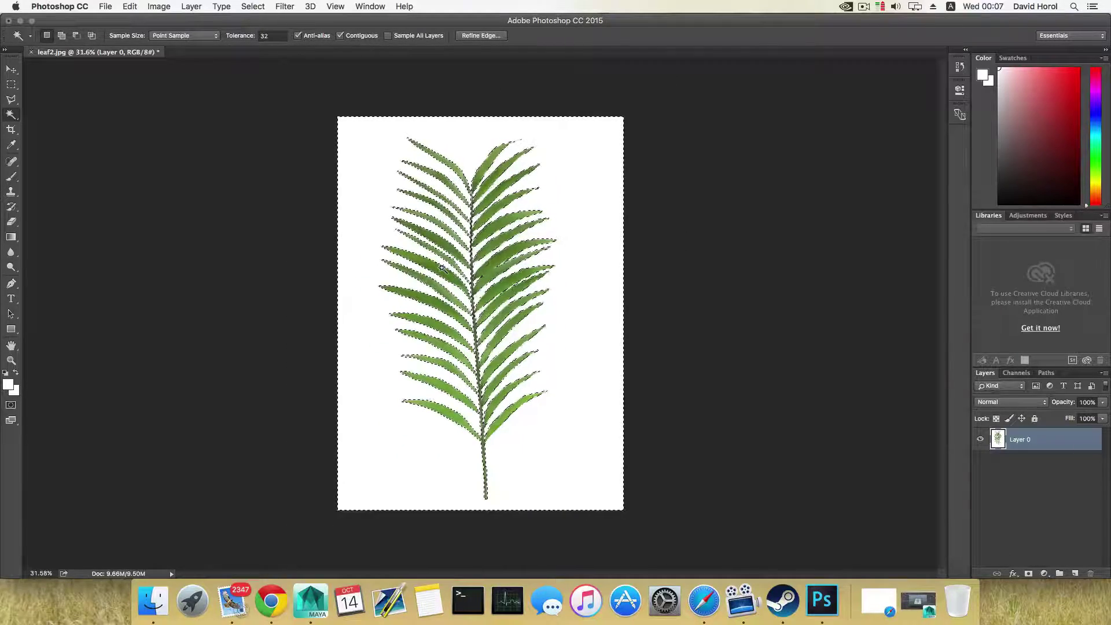
pyautogui.click(253, 6)
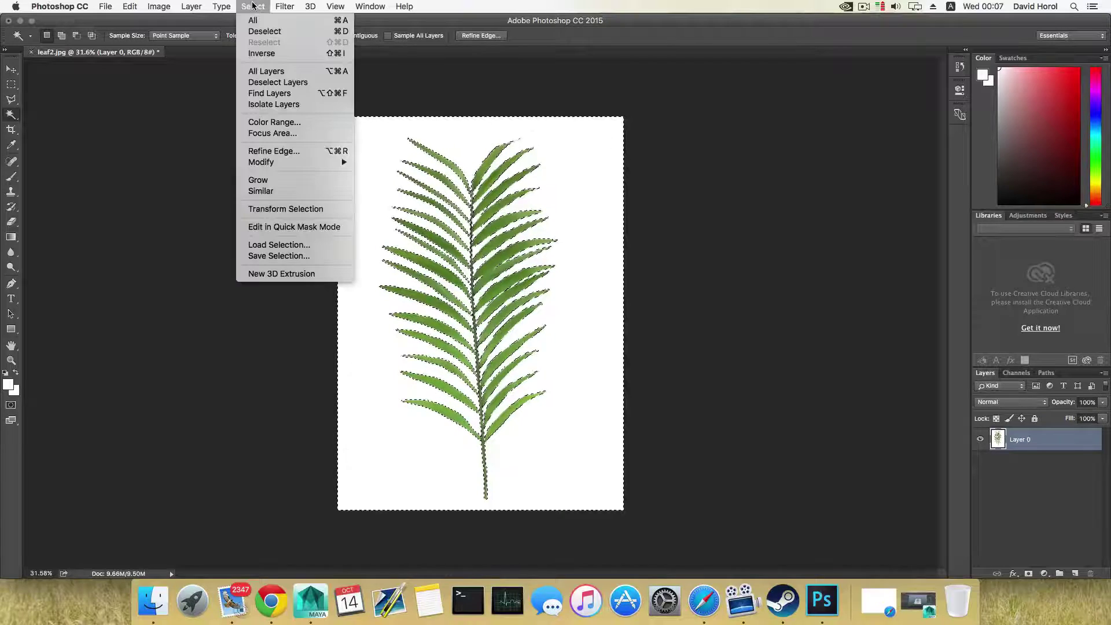
pyautogui.click(270, 55)
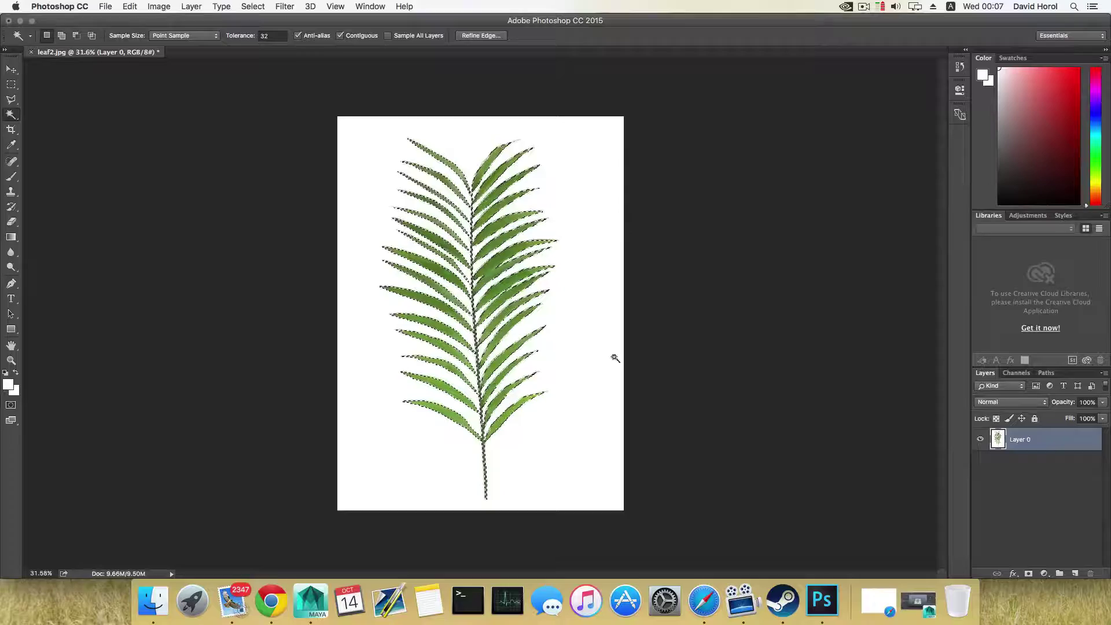
# Step: Save the leaf selection as a new Alpha 1 channel and view its white-on-black mask
pyautogui.click(1013, 373)
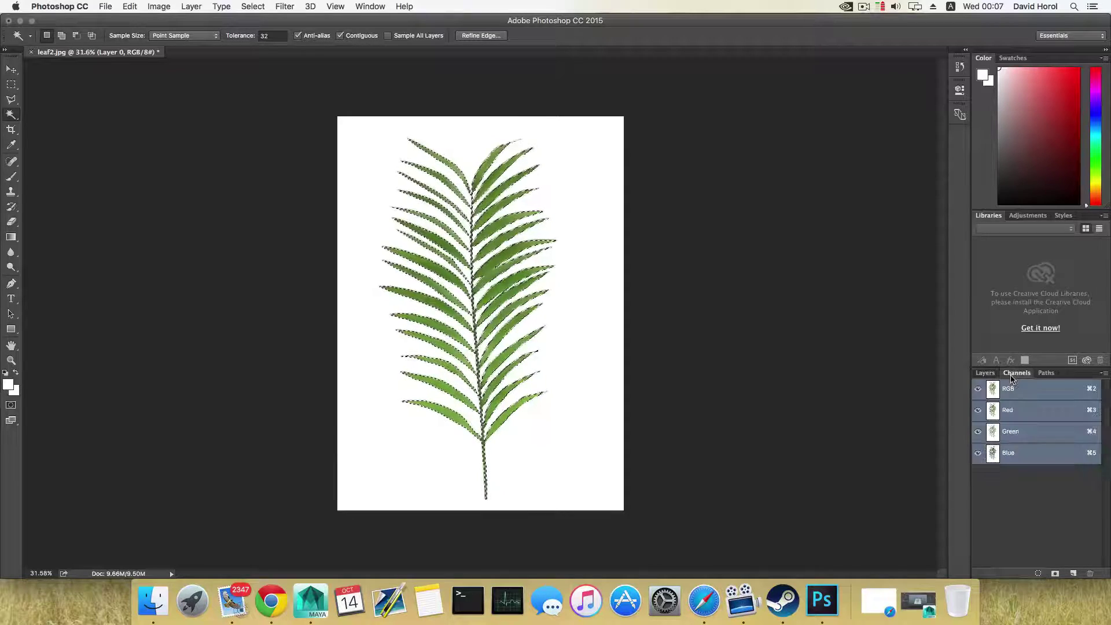
pyautogui.click(1056, 574)
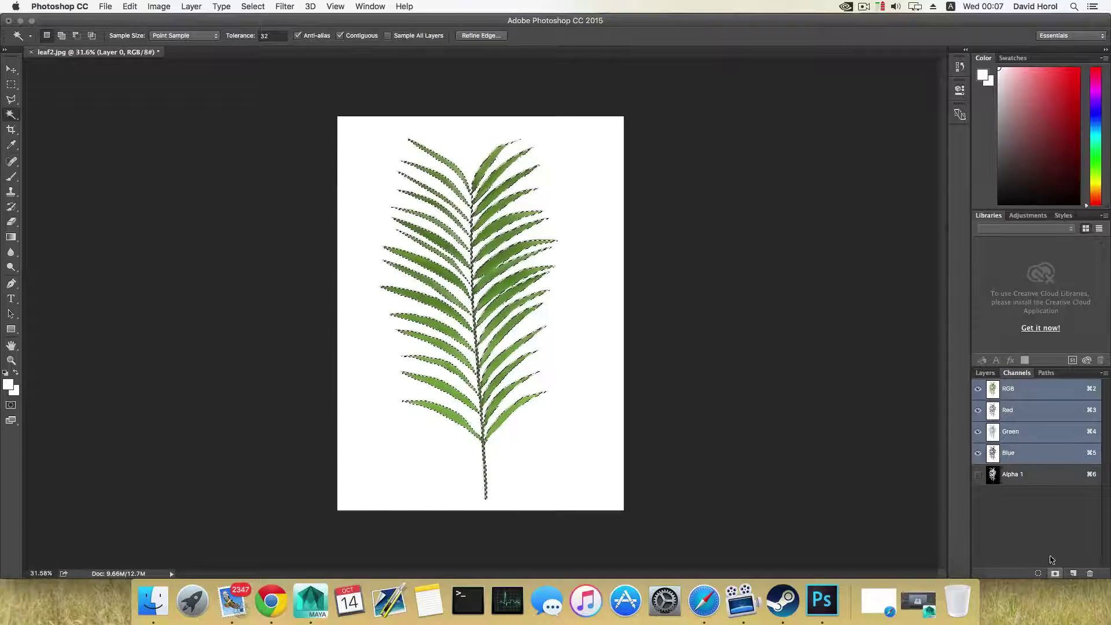
pyautogui.click(1027, 476)
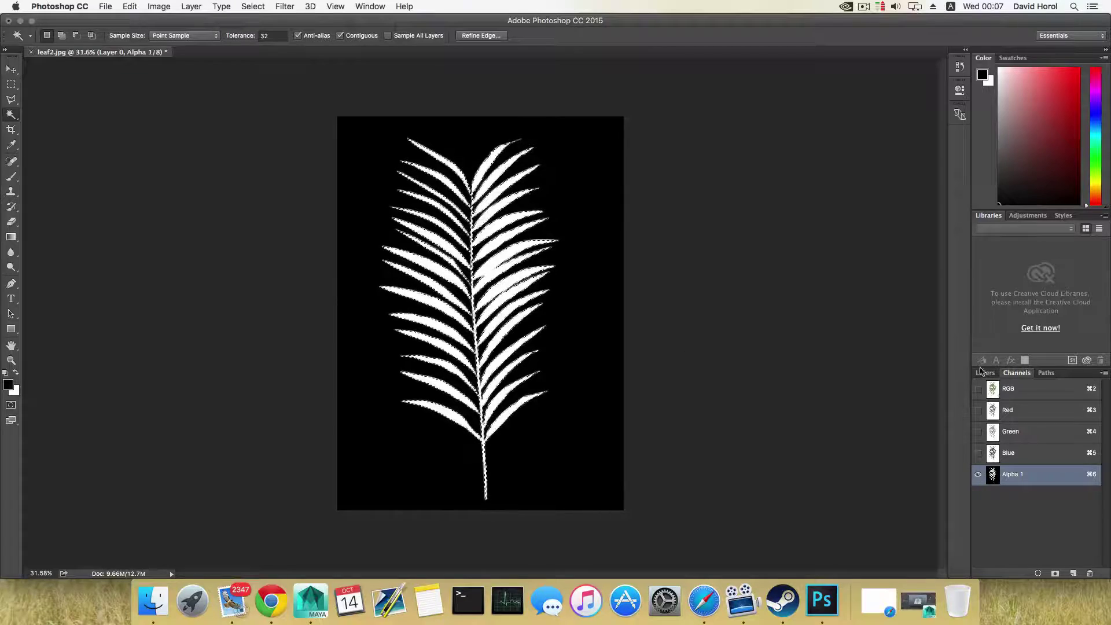
# Step: Return to the Layers panel and select Layer 0 to show the colour leaf again
pyautogui.click(984, 373)
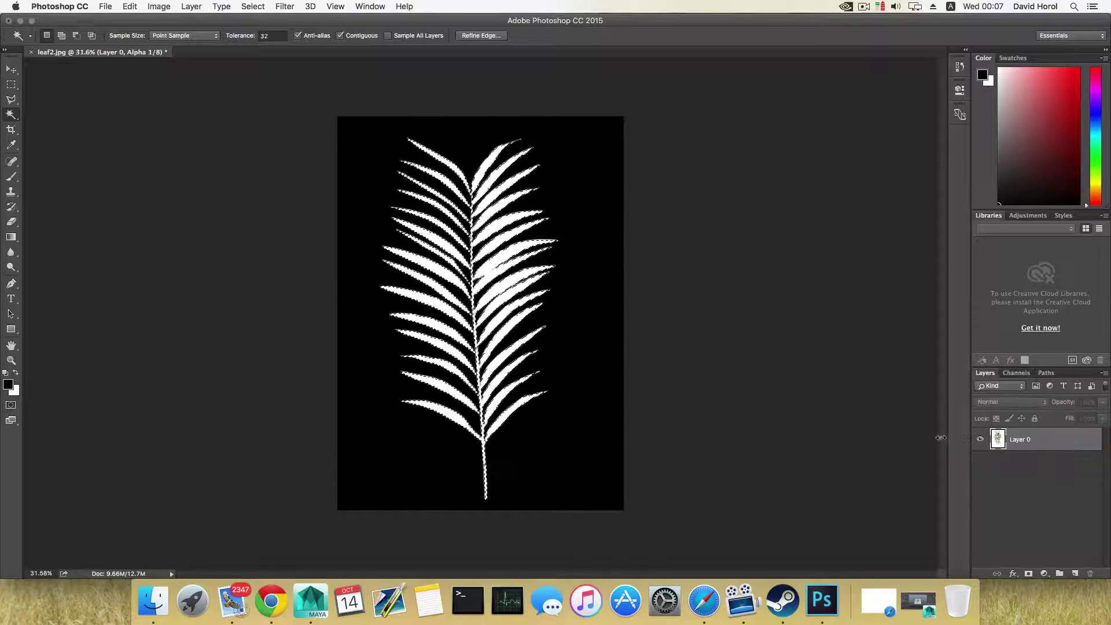
pyautogui.click(1016, 373)
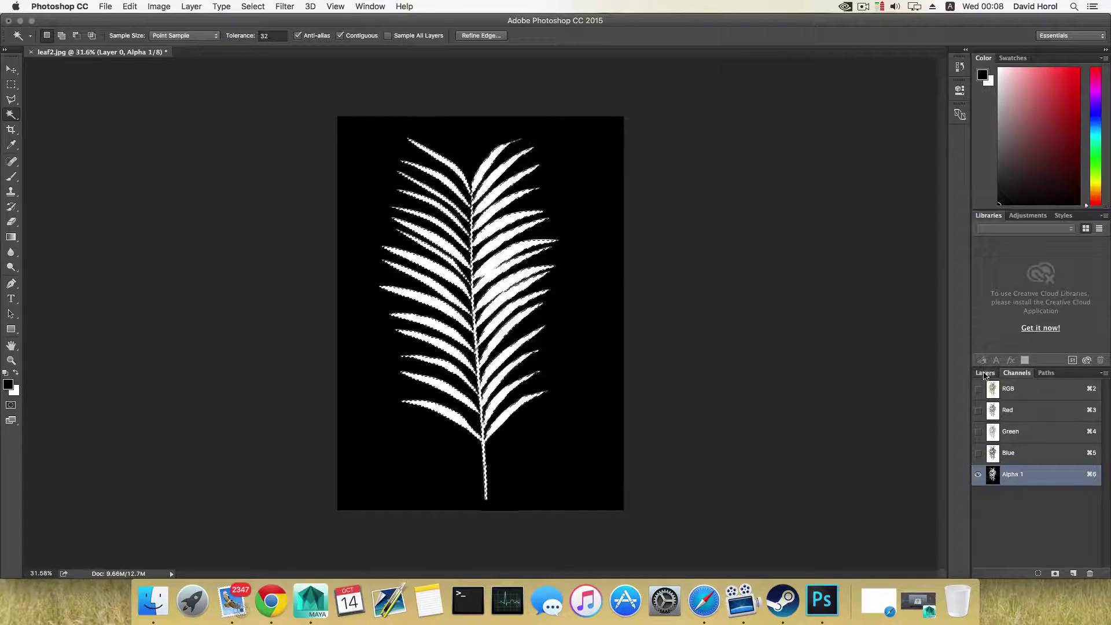
pyautogui.click(985, 373)
pyautogui.click(1007, 441)
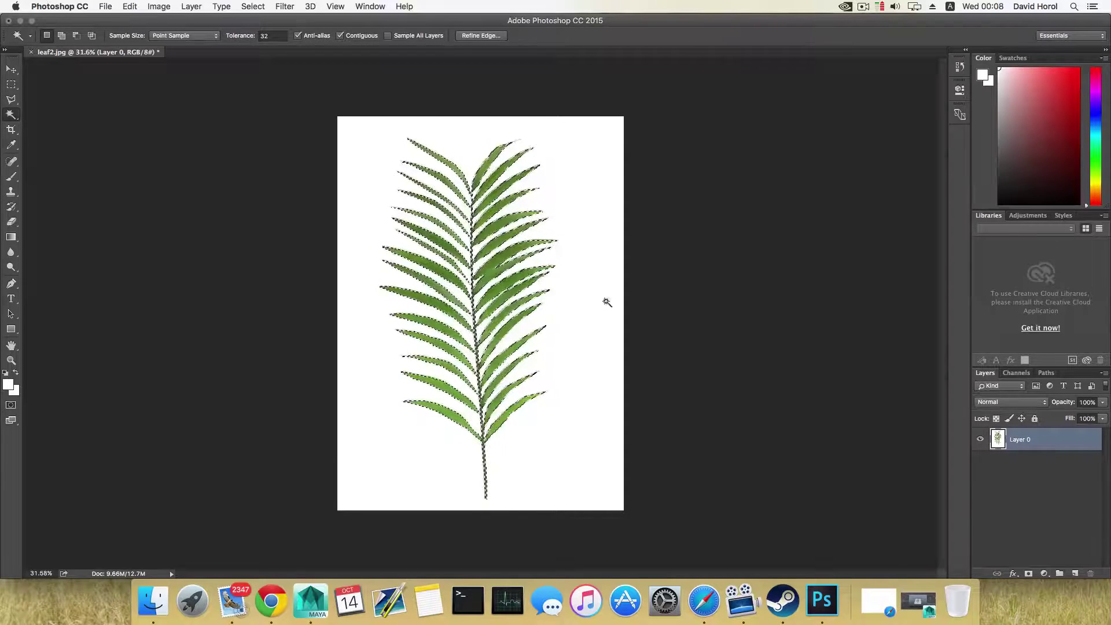
# Step: Save the leaf as tut1.png in PNG format on the Desktop and switch back to Maya
pyautogui.click(105, 6)
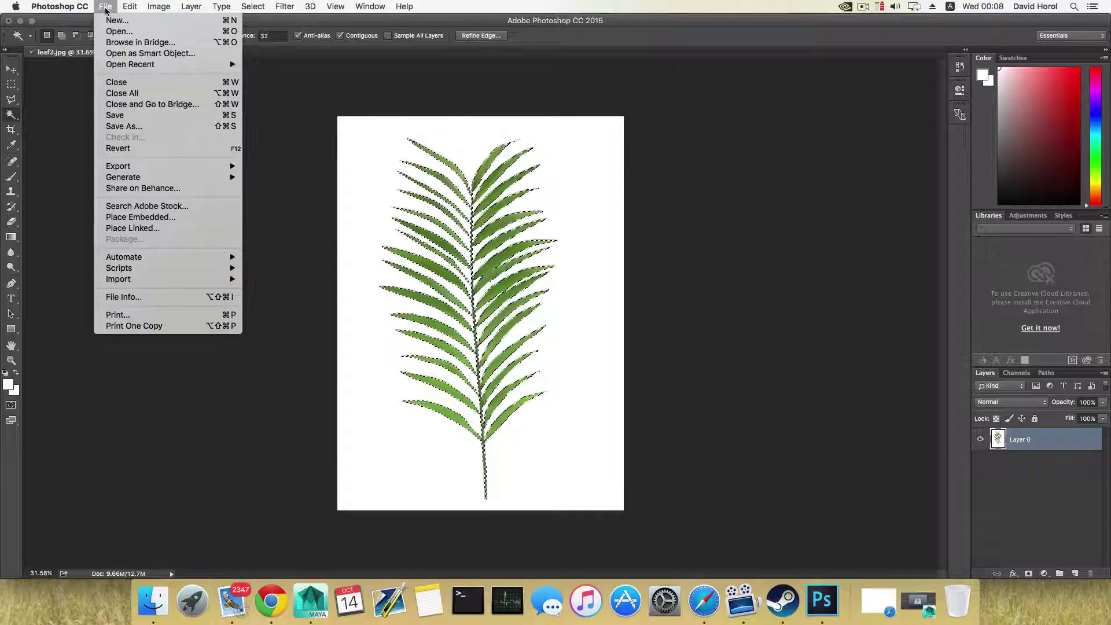
pyautogui.click(126, 127)
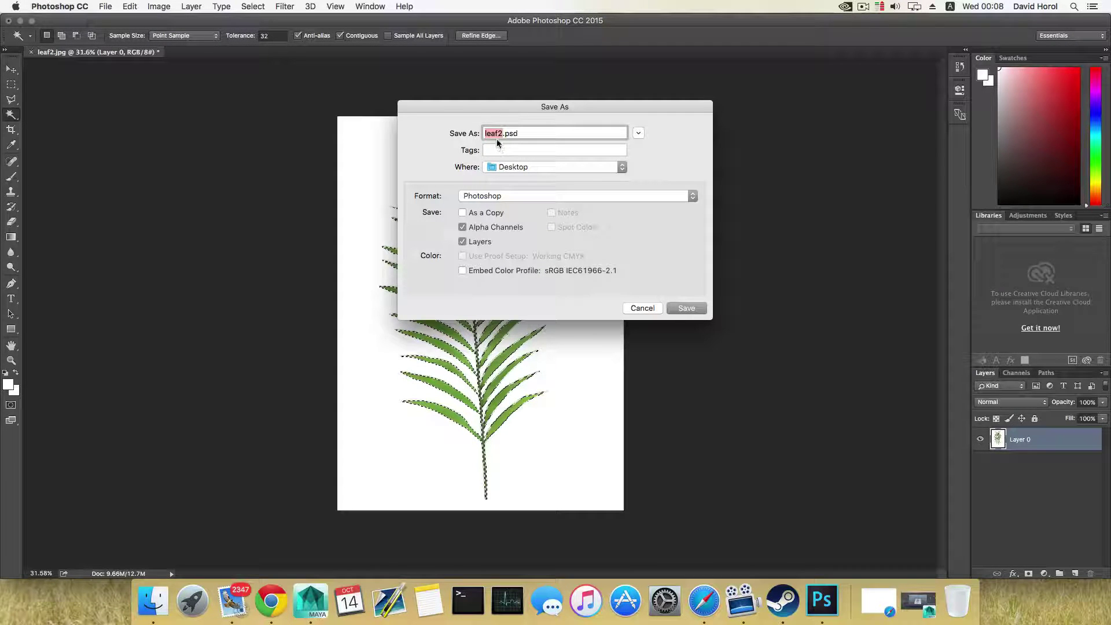
pyautogui.write('tut1')
pyautogui.click(509, 196)
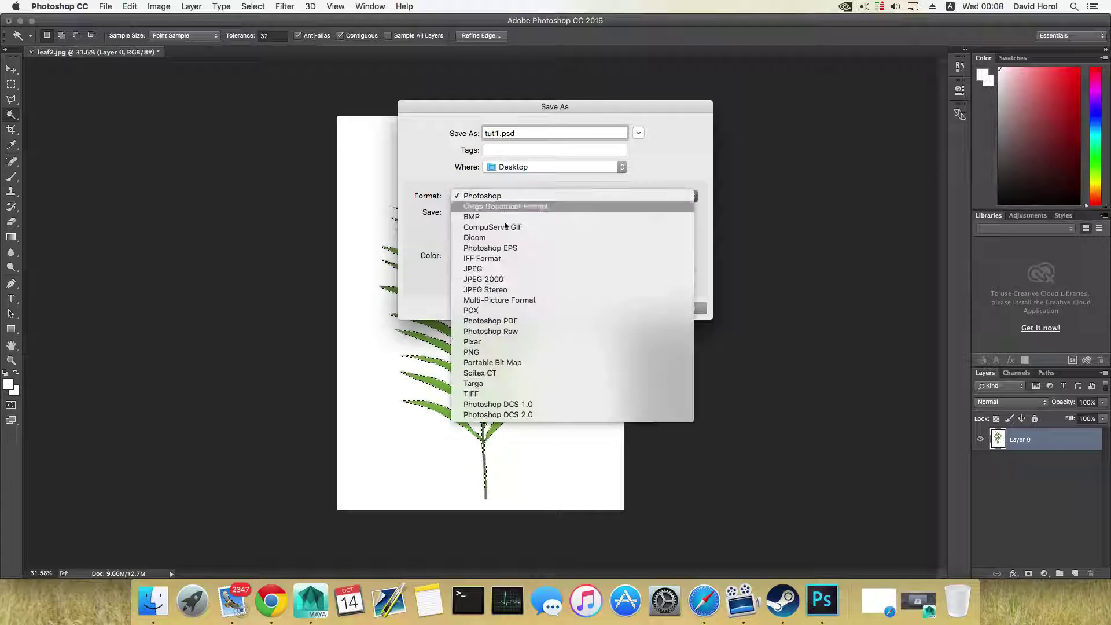
pyautogui.click(486, 351)
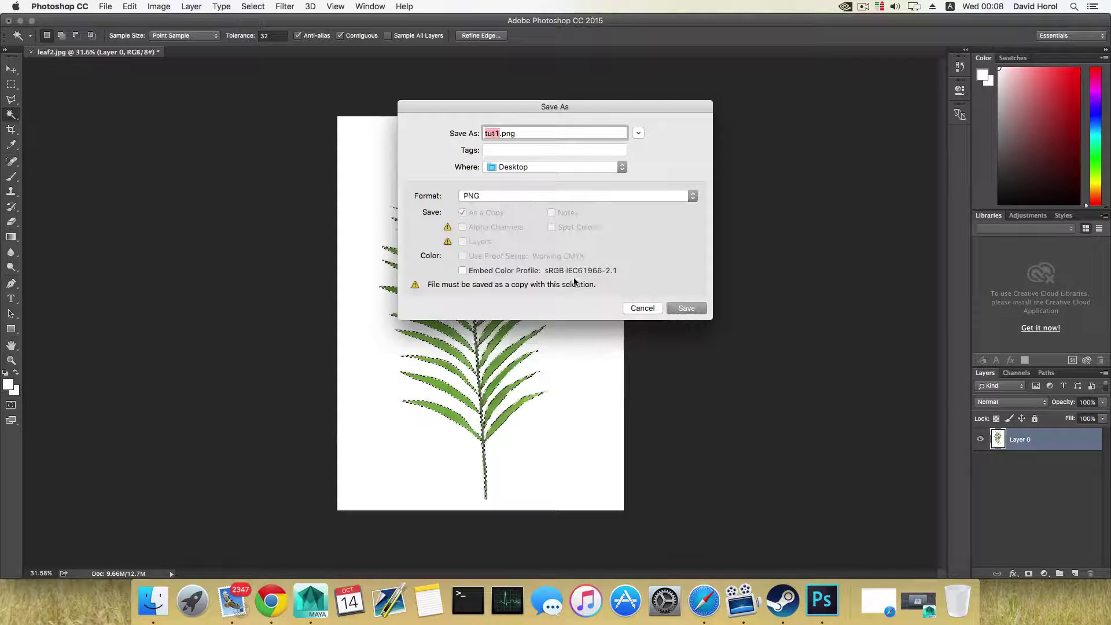
pyautogui.click(686, 308)
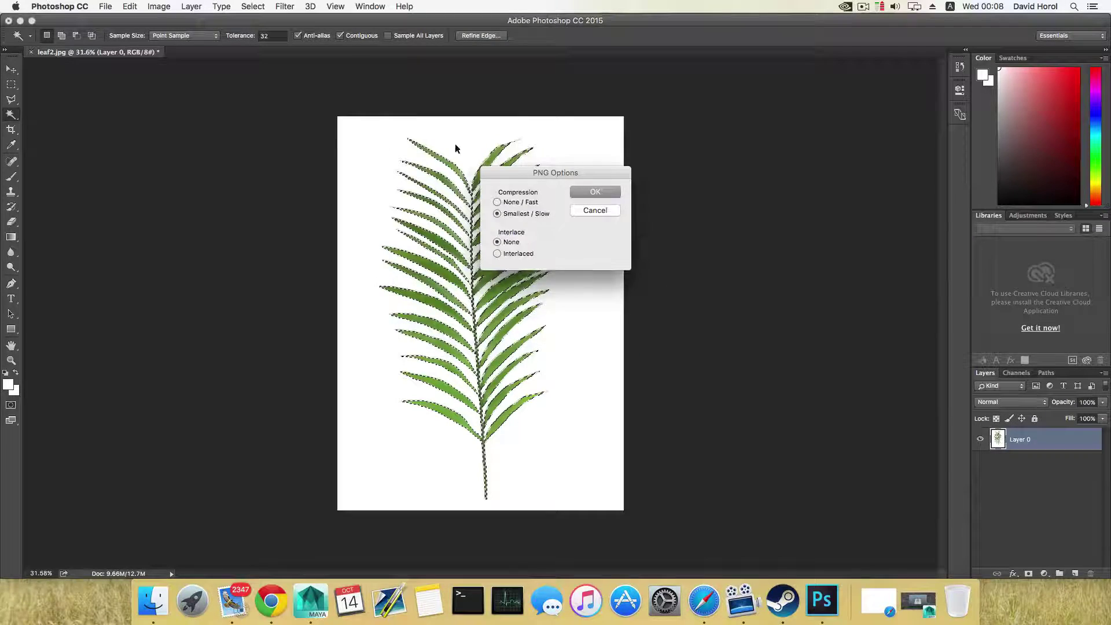
pyautogui.click(587, 193)
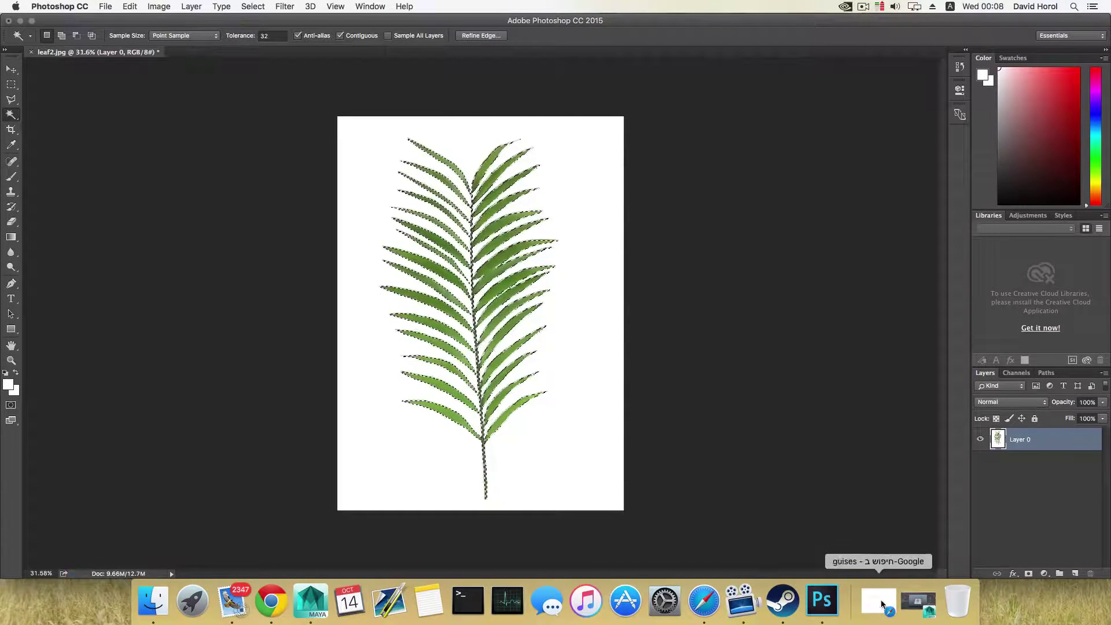
pyautogui.click(919, 602)
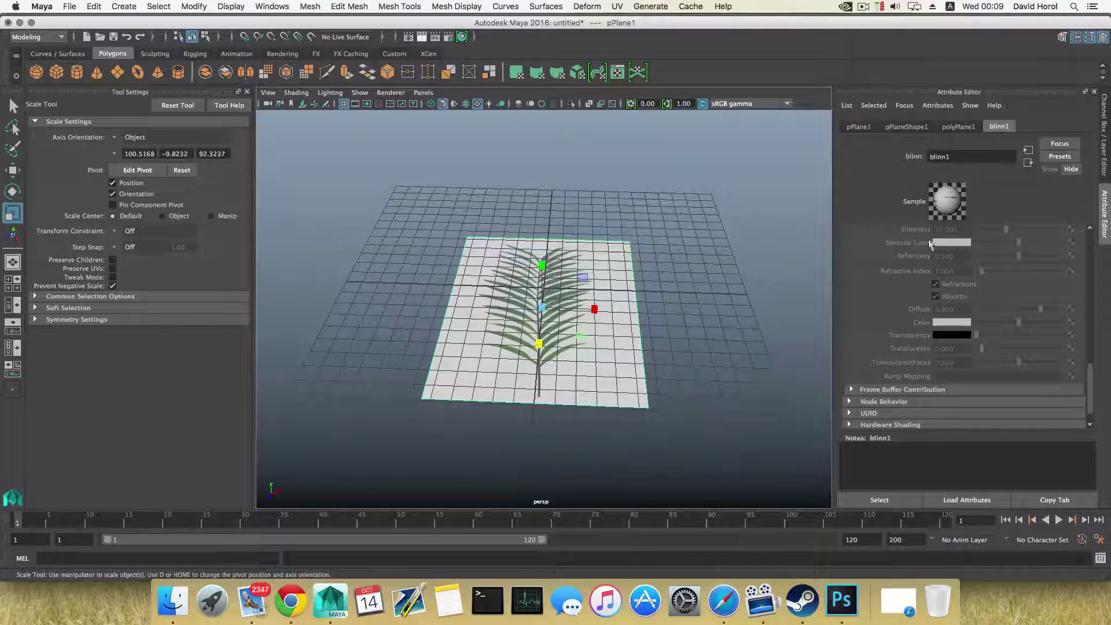
# Step: Point blinn1's file1 colour texture at tut1.png on the Desktop so the plane shows the frond
pyautogui.scroll(10, 949, 272)
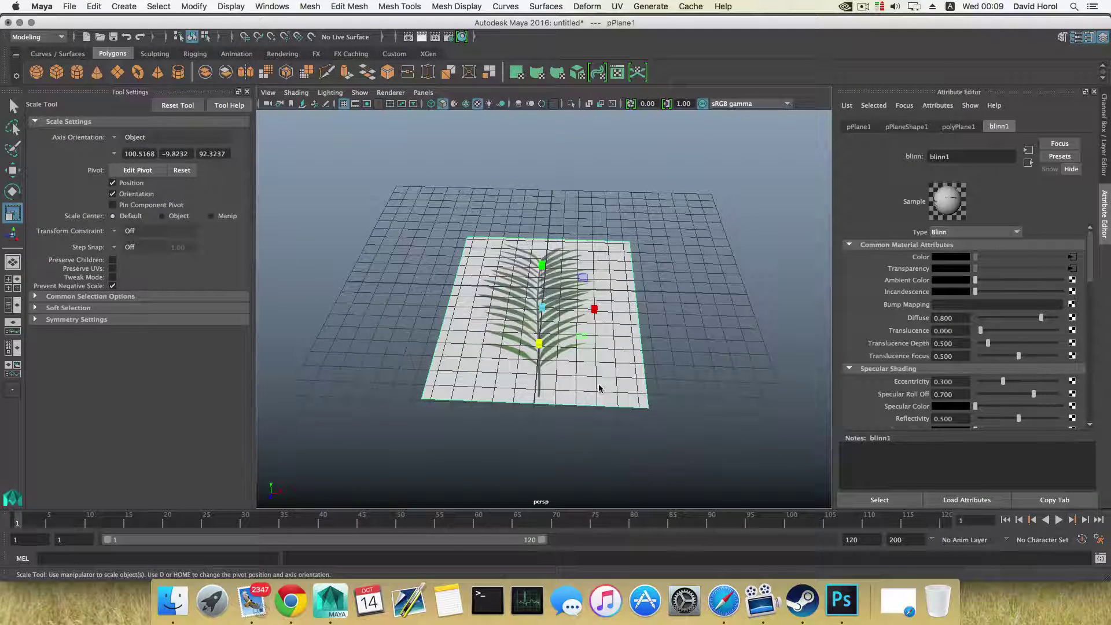
pyautogui.click(1072, 268)
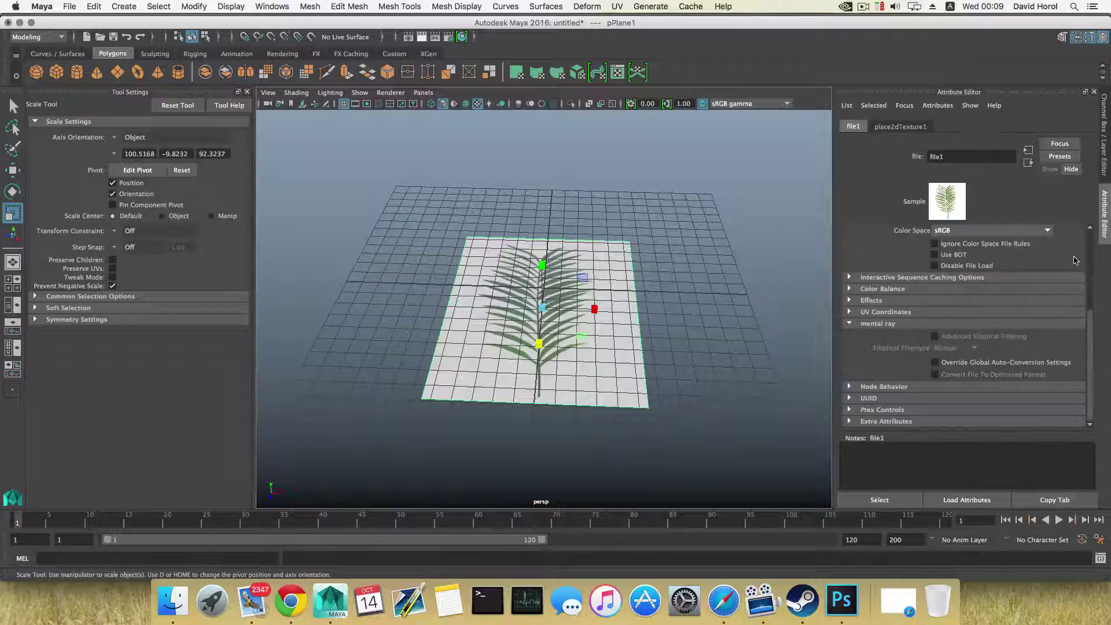
pyautogui.click(900, 126)
pyautogui.click(852, 126)
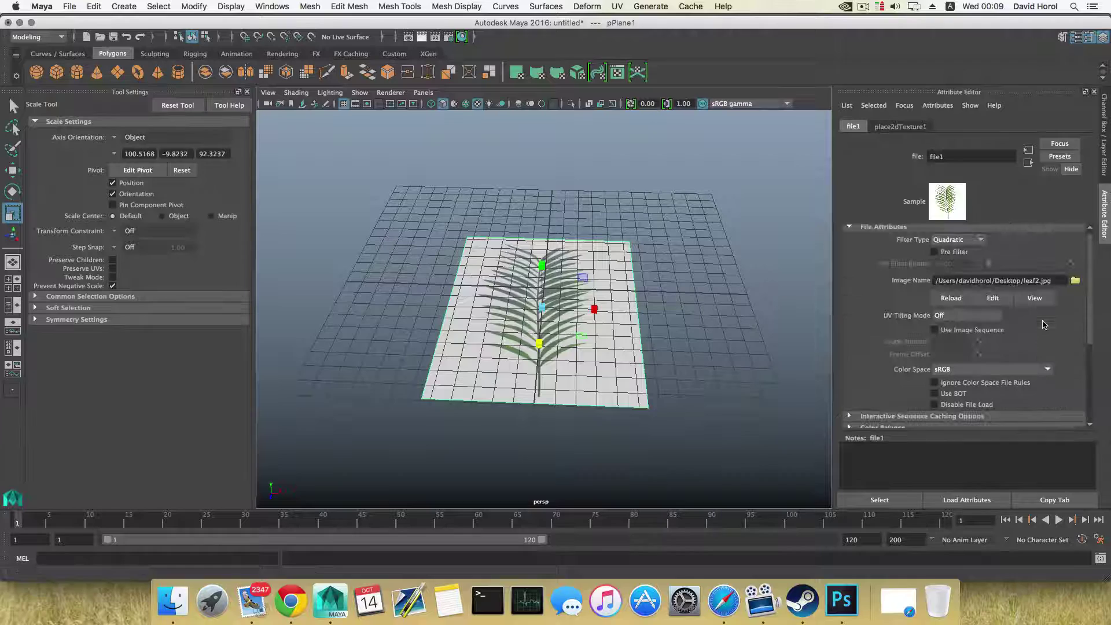
pyautogui.click(1075, 285)
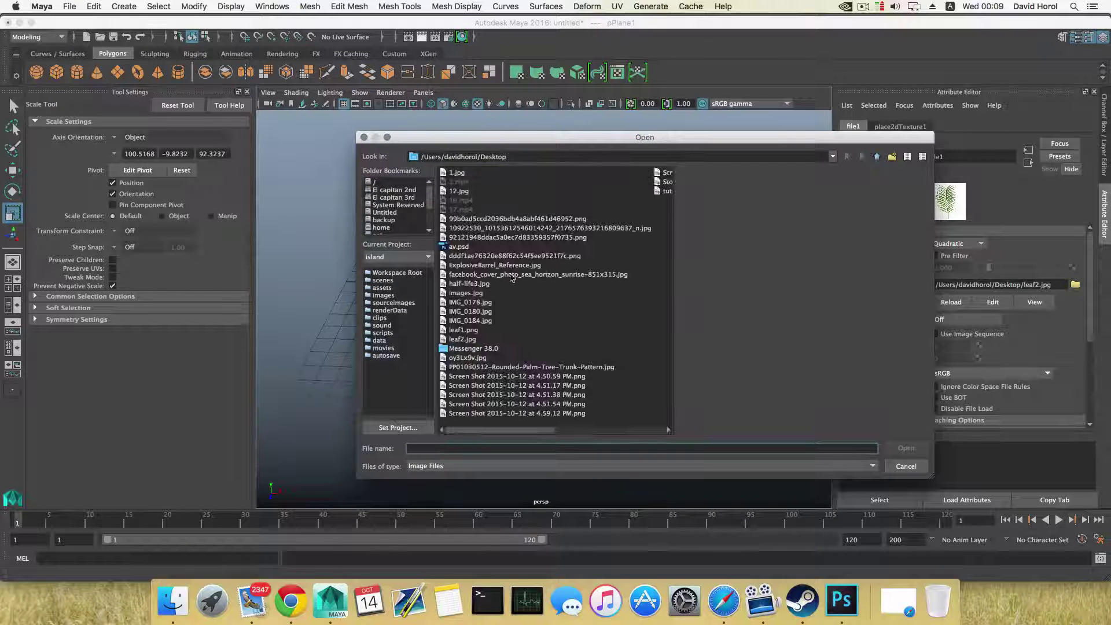
pyautogui.click(522, 430)
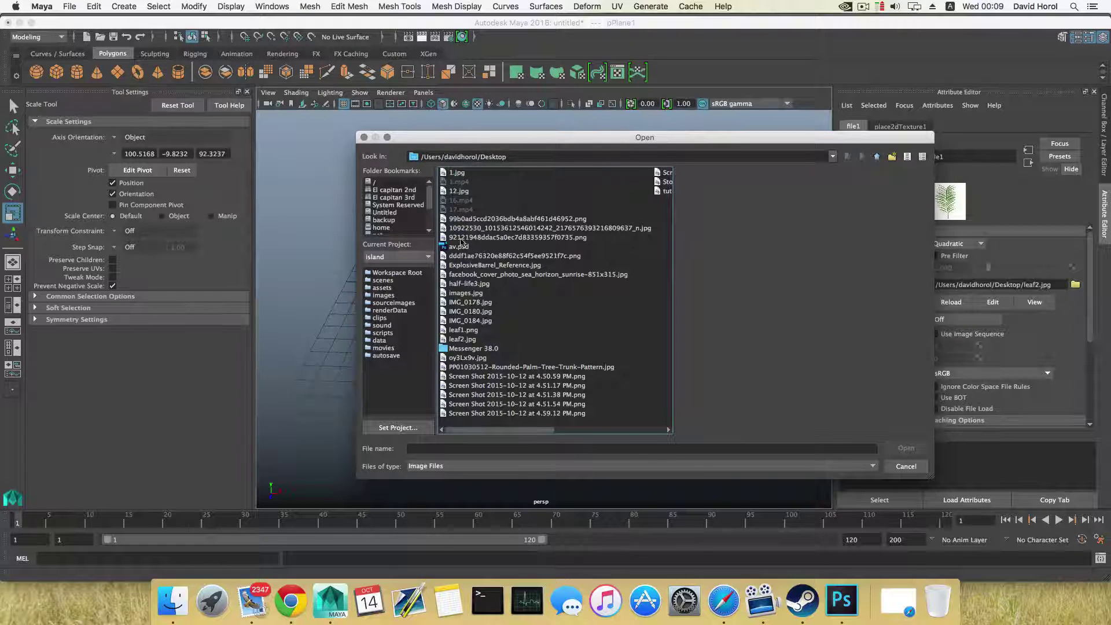
pyautogui.click(666, 191)
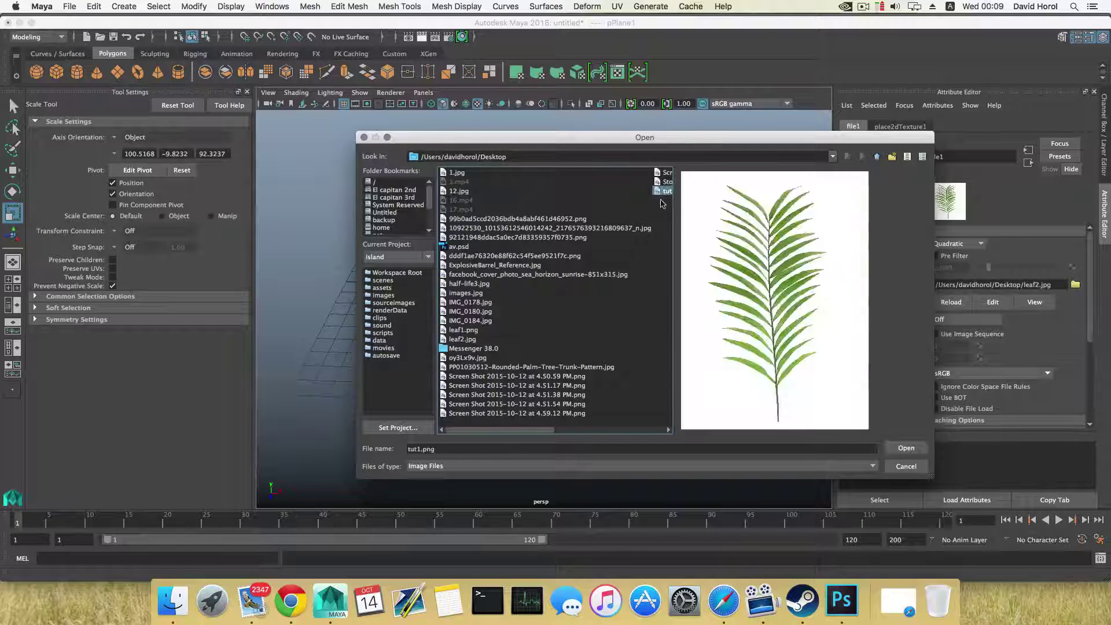
pyautogui.click(509, 431)
pyautogui.moveTo(509, 431); pyautogui.dragTo(585, 422)
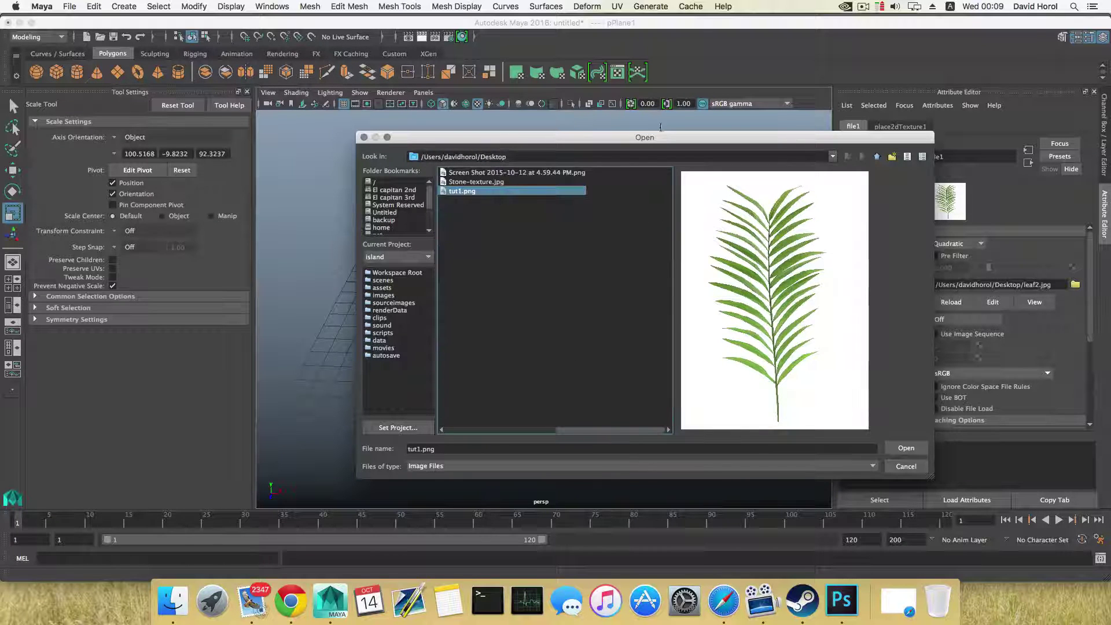
pyautogui.click(906, 448)
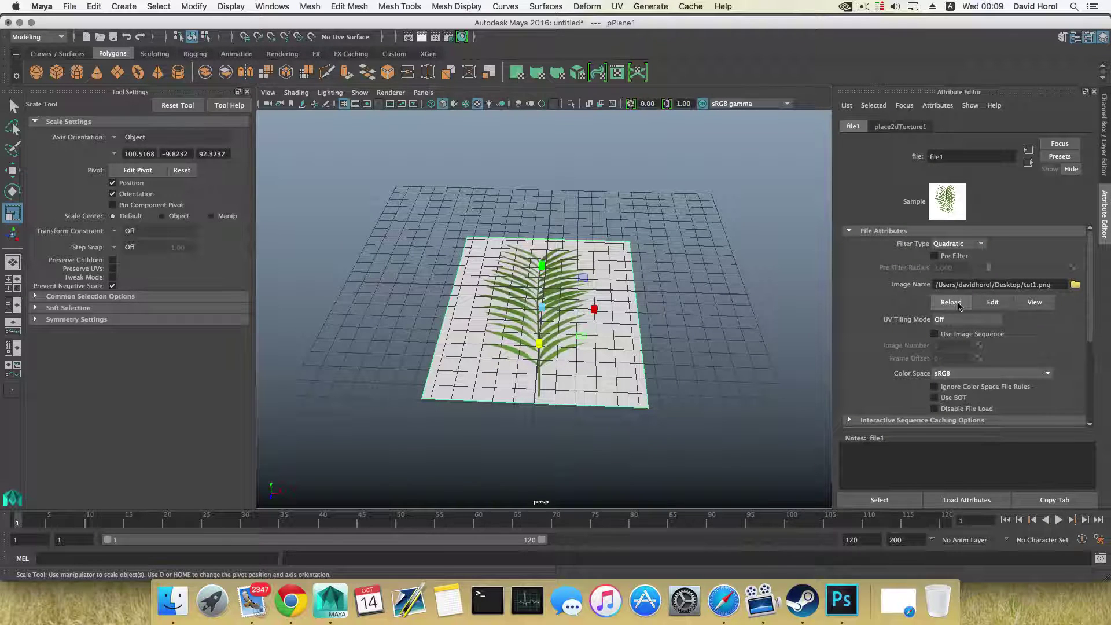
pyautogui.click(624, 337)
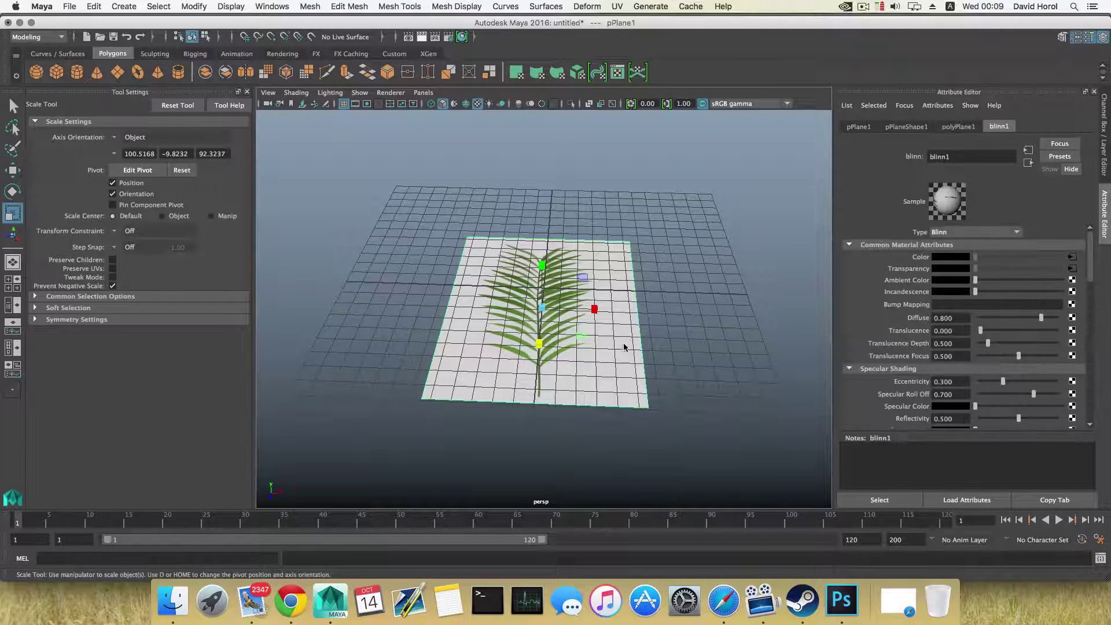
# Step: Orbit the textured plane, confirm file1's image name is tut1.png, and switch to Photoshop
pyautogui.scroll(5, 624, 346)
pyautogui.scroll(-4, 624, 346)
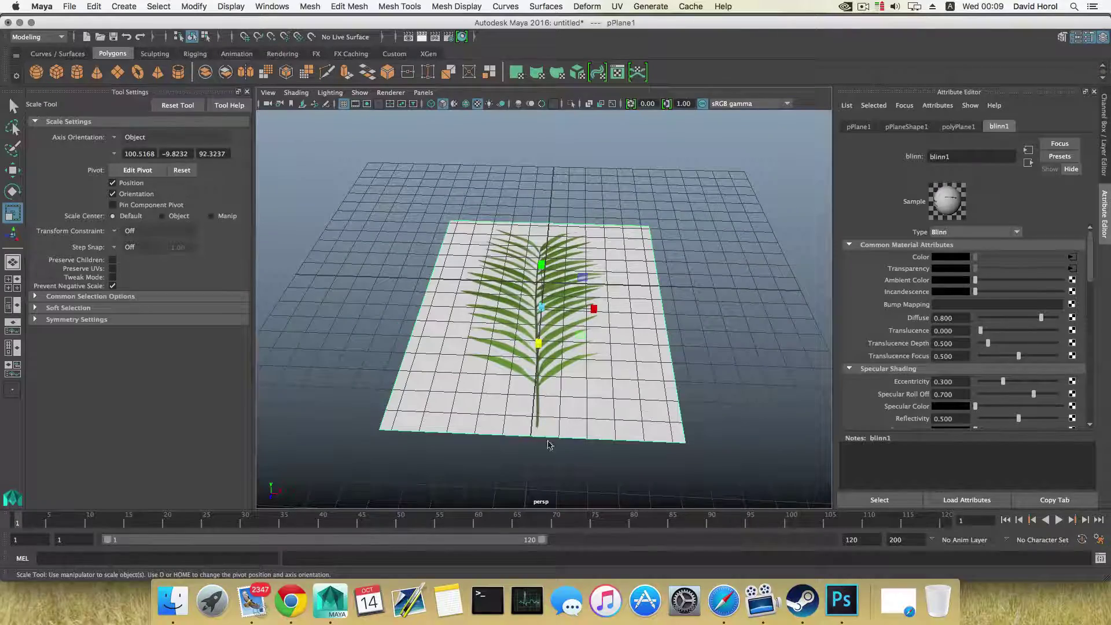
pyautogui.moveTo(495, 324); pyautogui.dragTo(361, 311)
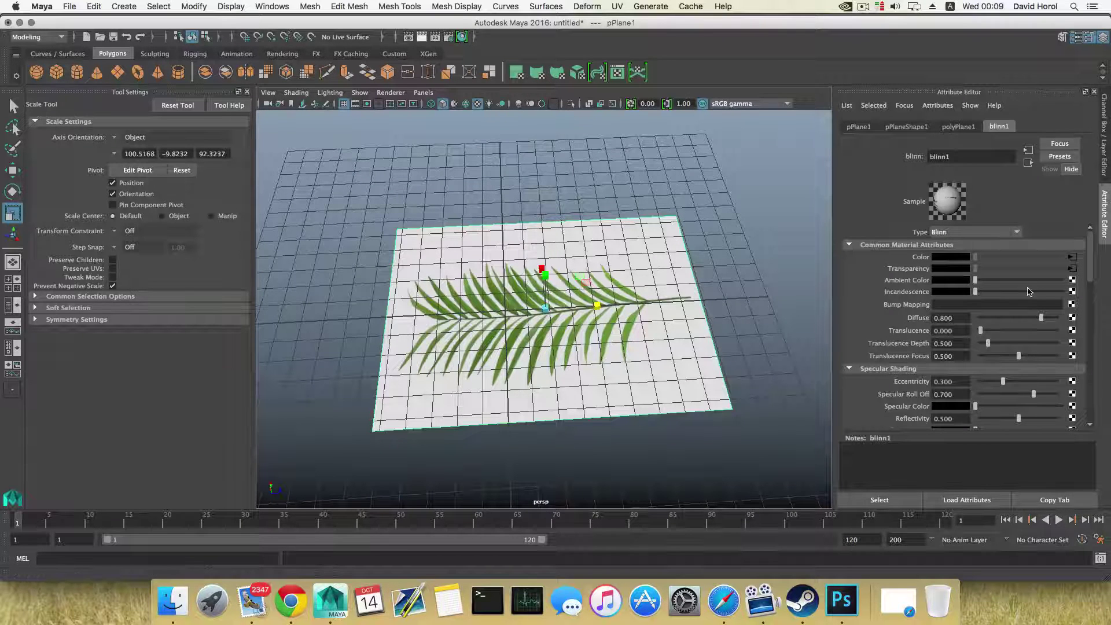
pyautogui.click(1072, 256)
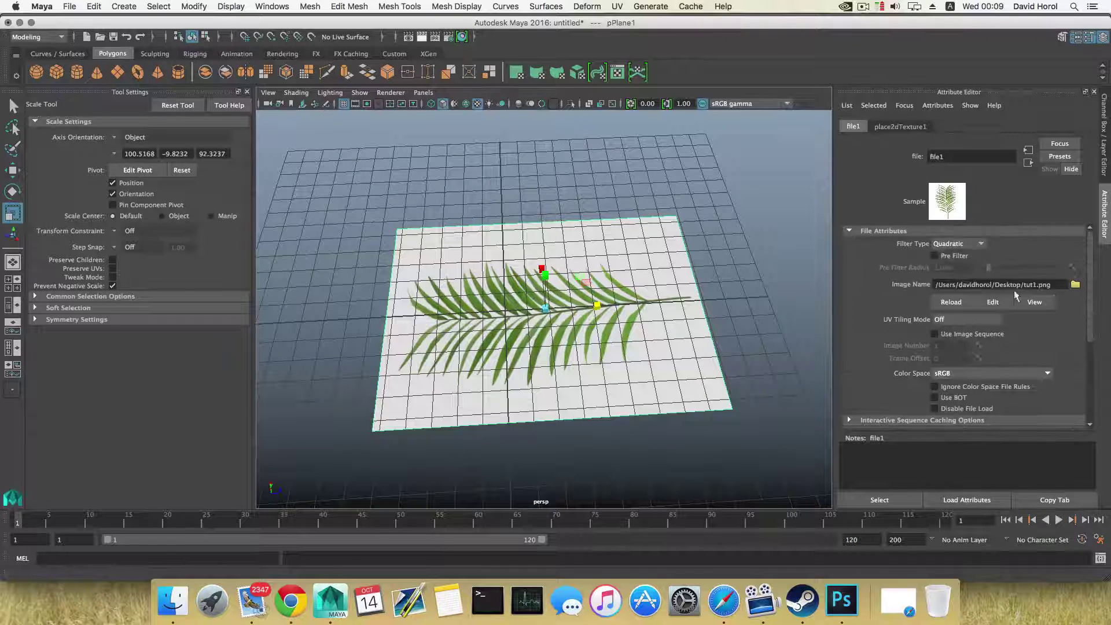
pyautogui.moveTo(1050, 289); pyautogui.dragTo(1018, 287)
pyautogui.click(636, 324)
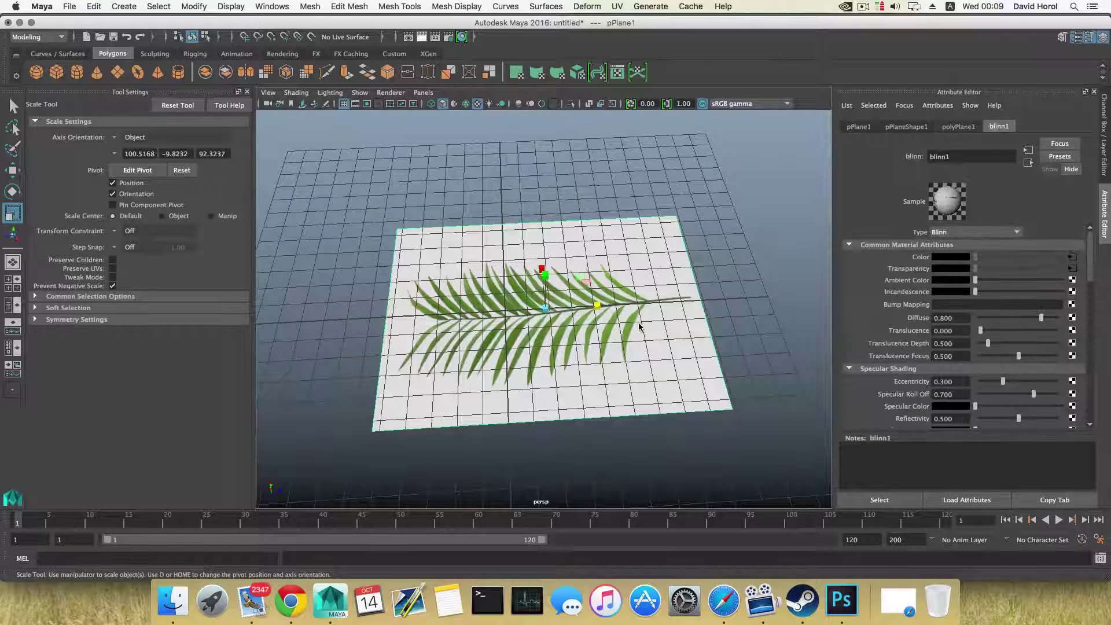
pyautogui.click(840, 602)
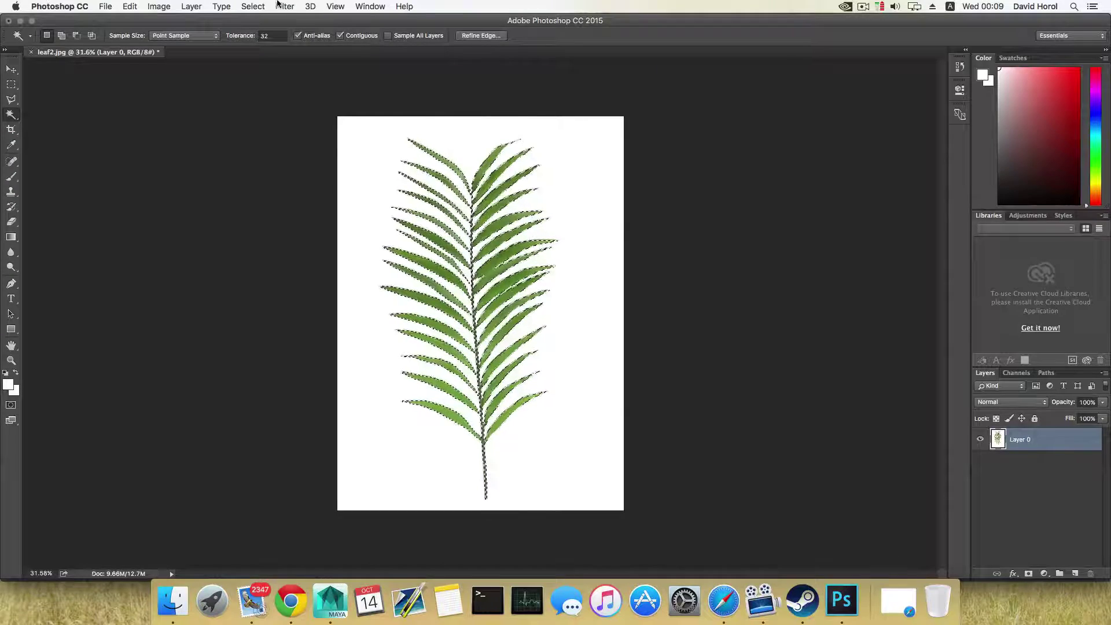
# Step: Invert the selection onto the white background and delete it to transparency
pyautogui.click(252, 6)
pyautogui.click(260, 54)
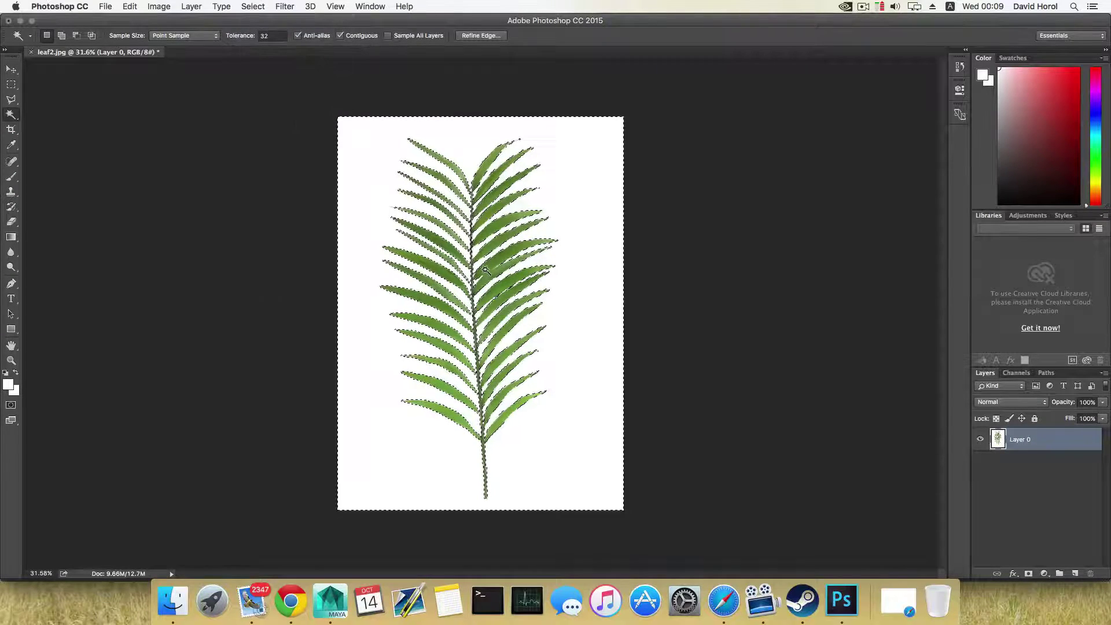
pyautogui.press('Delete')
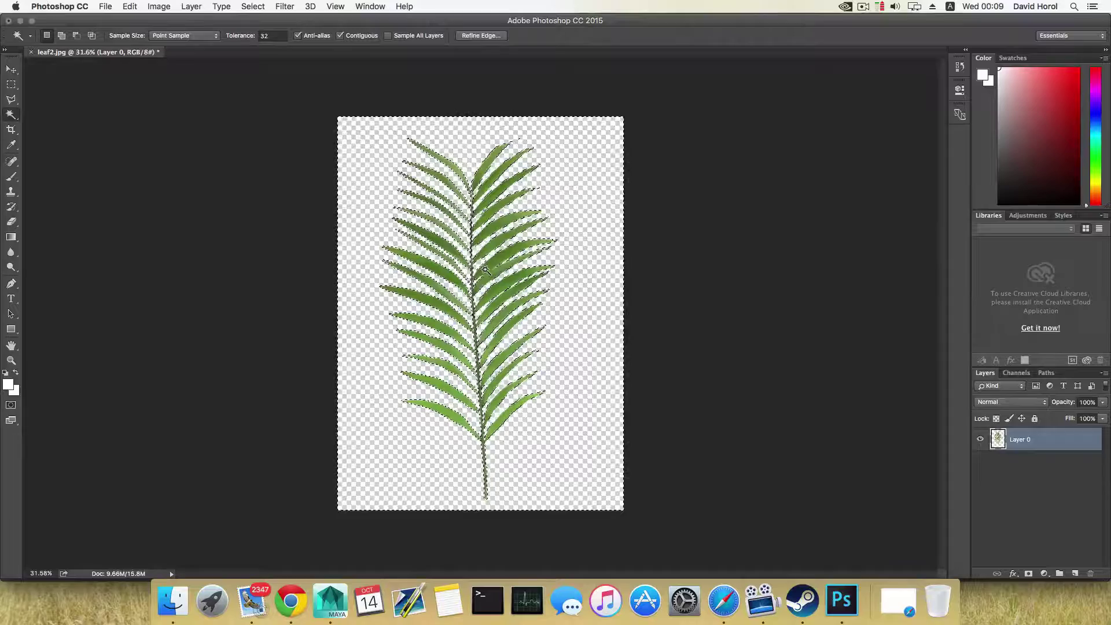
# Step: Save the image as PNG named tut1, replacing the existing tut1.png on the Desktop
pyautogui.click(105, 6)
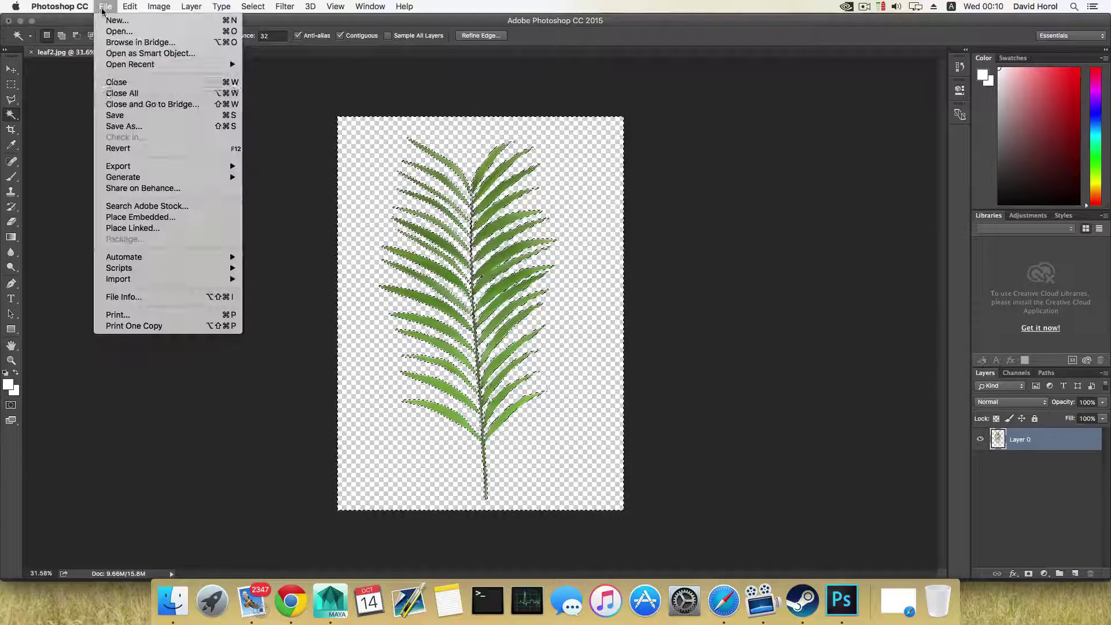
pyautogui.click(174, 126)
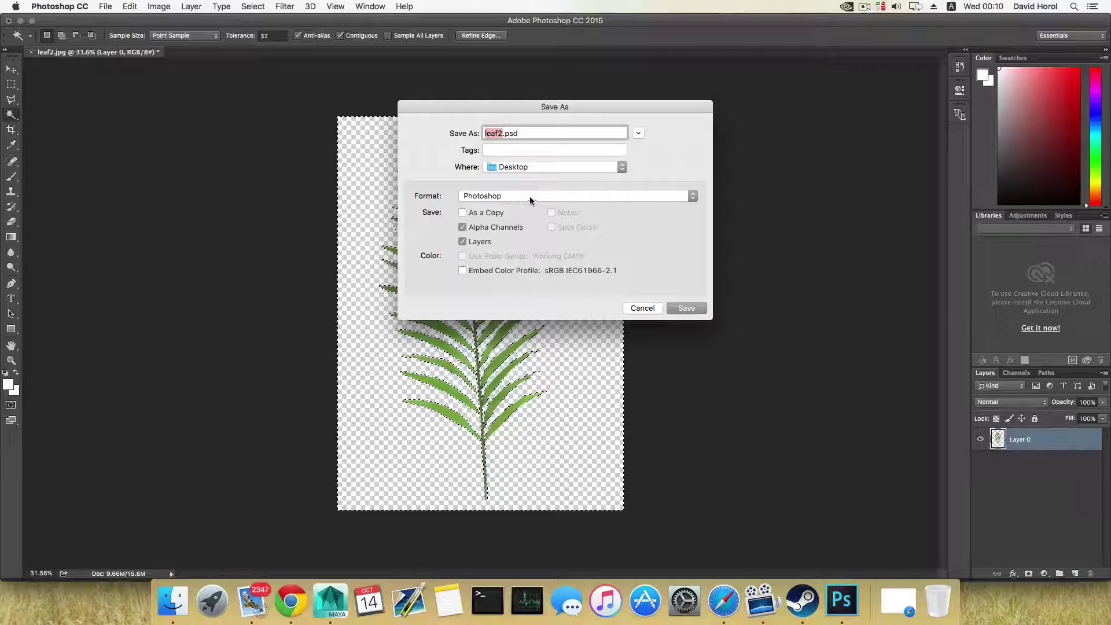
pyautogui.click(529, 196)
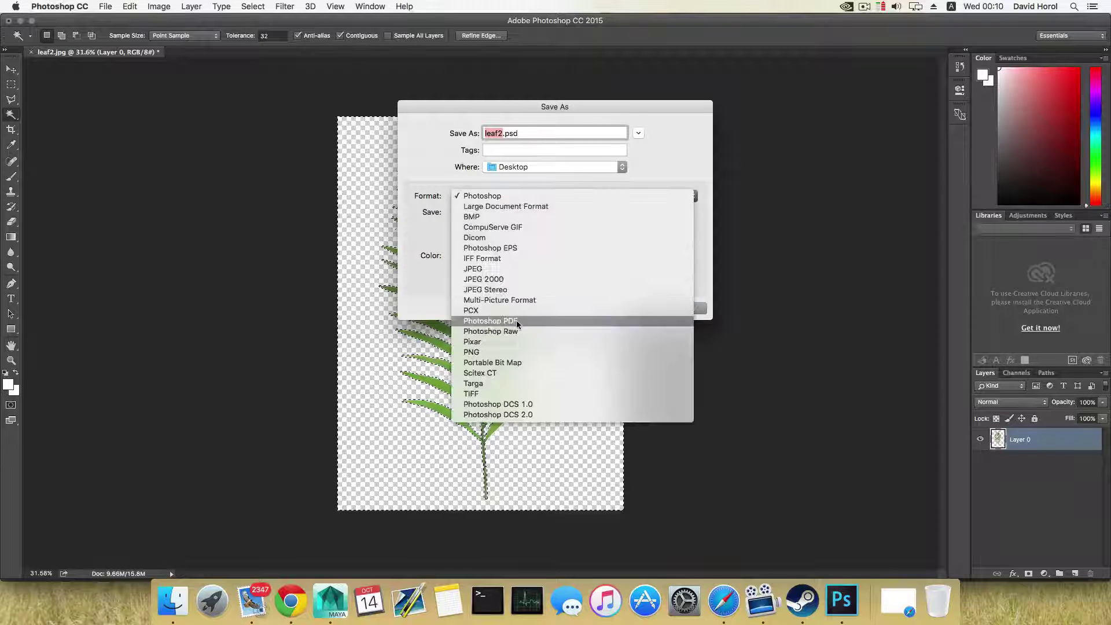
pyautogui.click(491, 352)
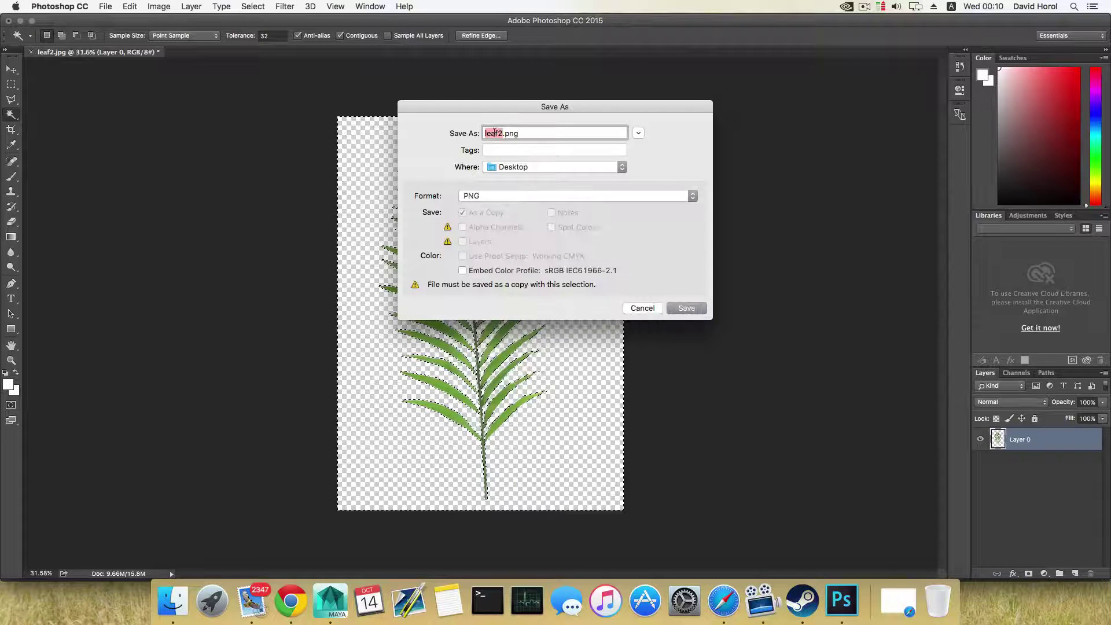
pyautogui.write('tut1')
pyautogui.click(687, 308)
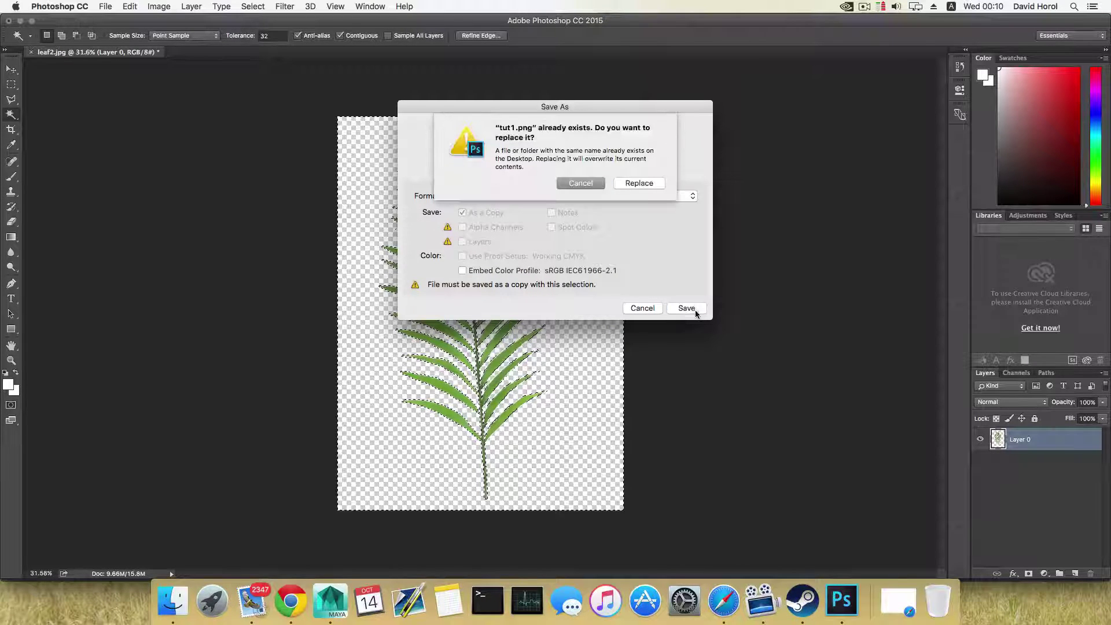
pyautogui.click(642, 184)
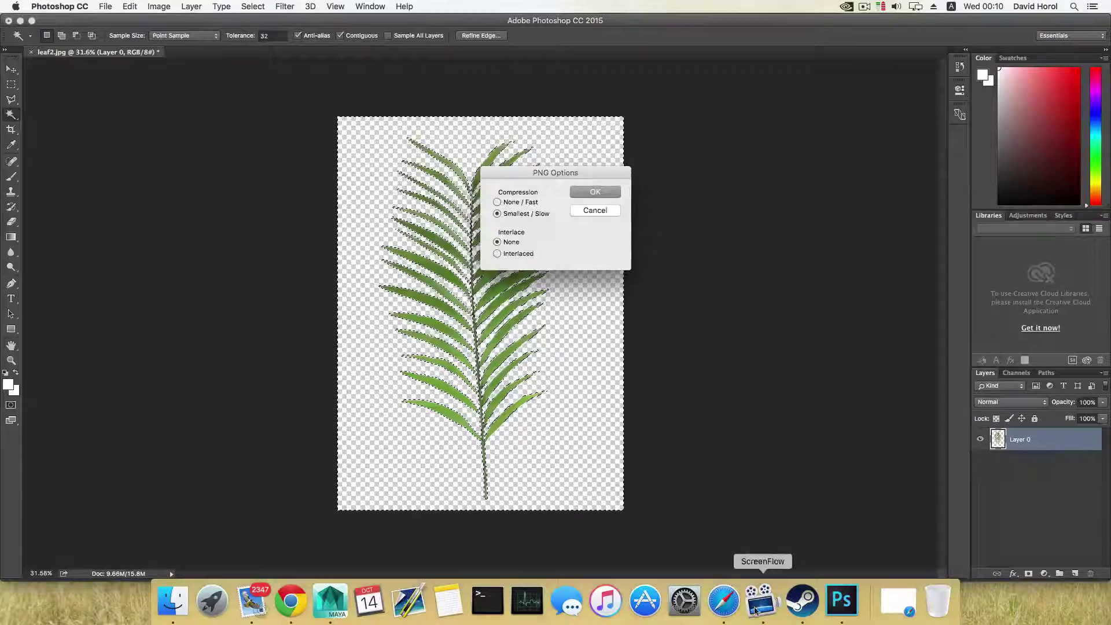
pyautogui.click(795, 605)
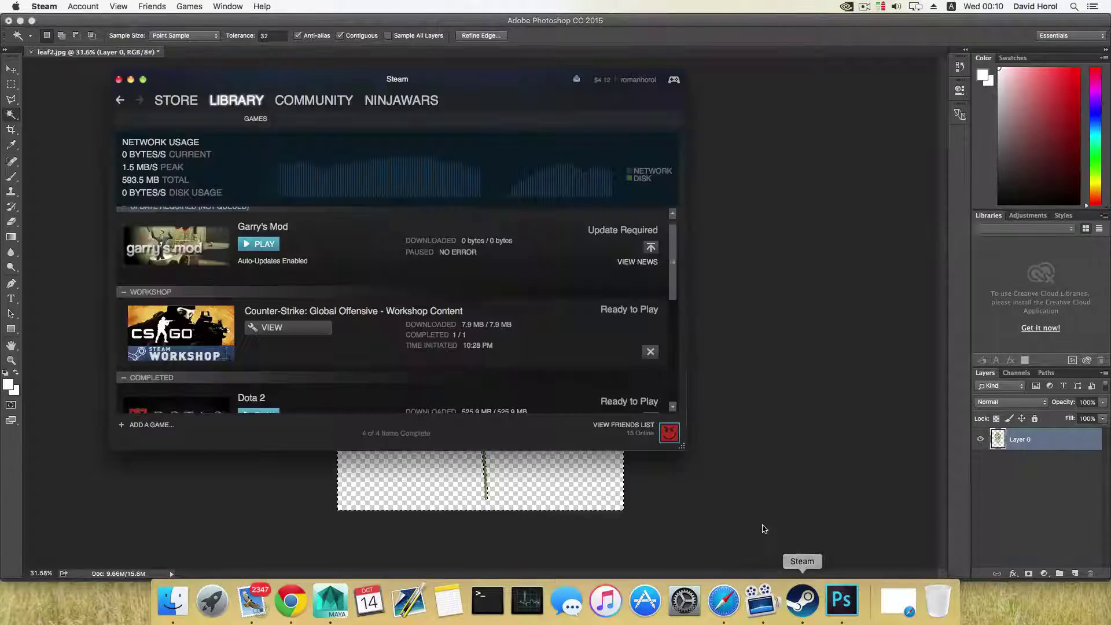
pyautogui.click(842, 602)
# Step: Confirm the PNG options, then reload tut1.png in Maya's file1 texture
pyautogui.click(593, 192)
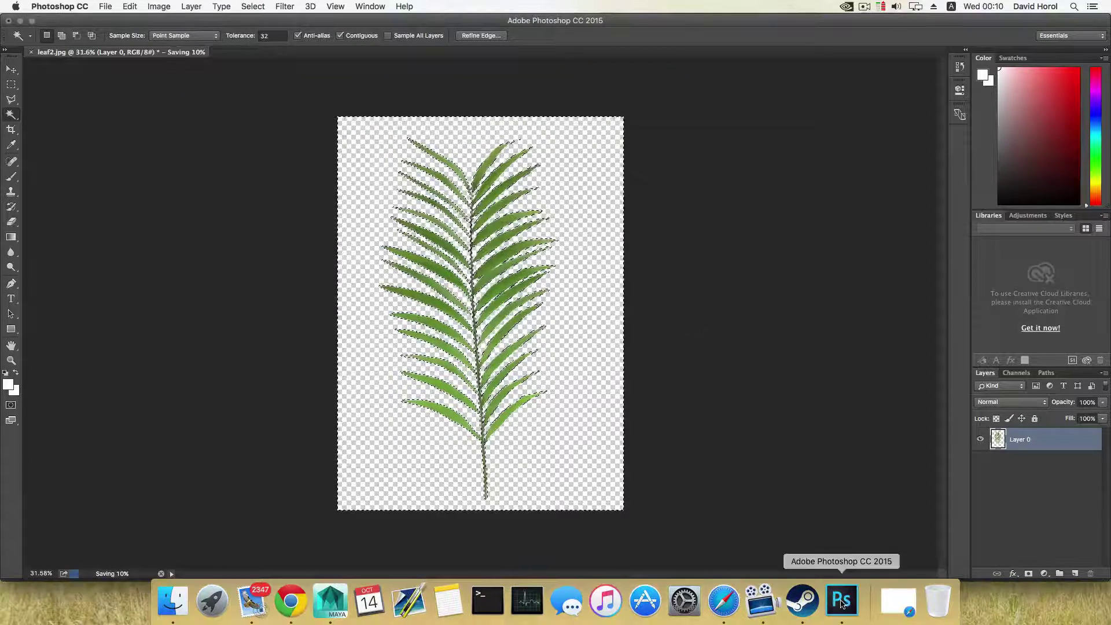
pyautogui.click(331, 602)
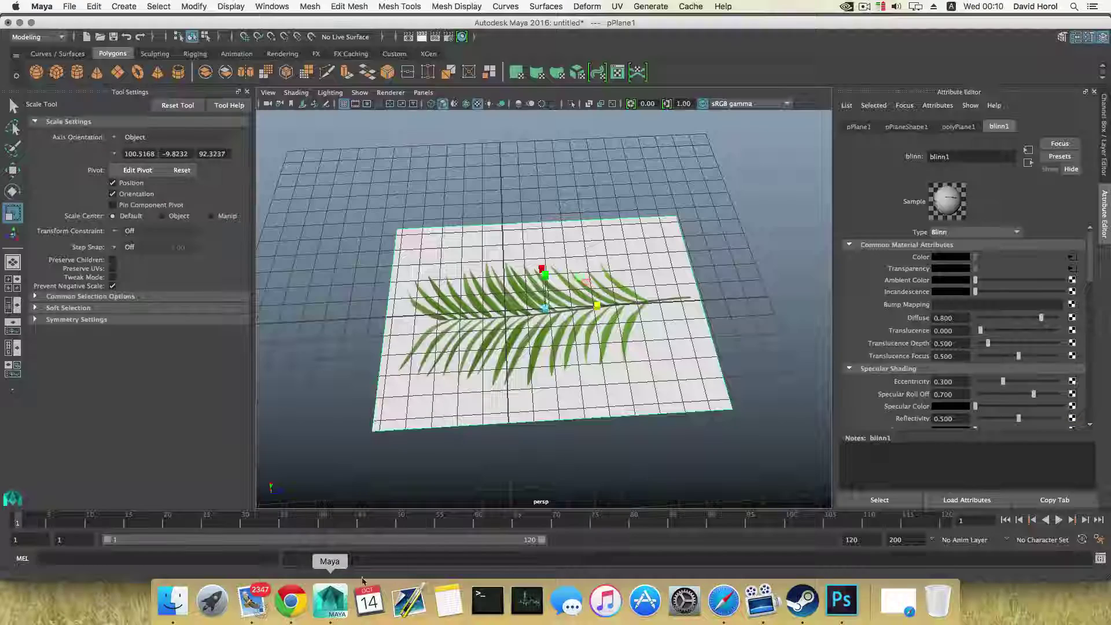
pyautogui.click(1073, 256)
pyautogui.click(953, 305)
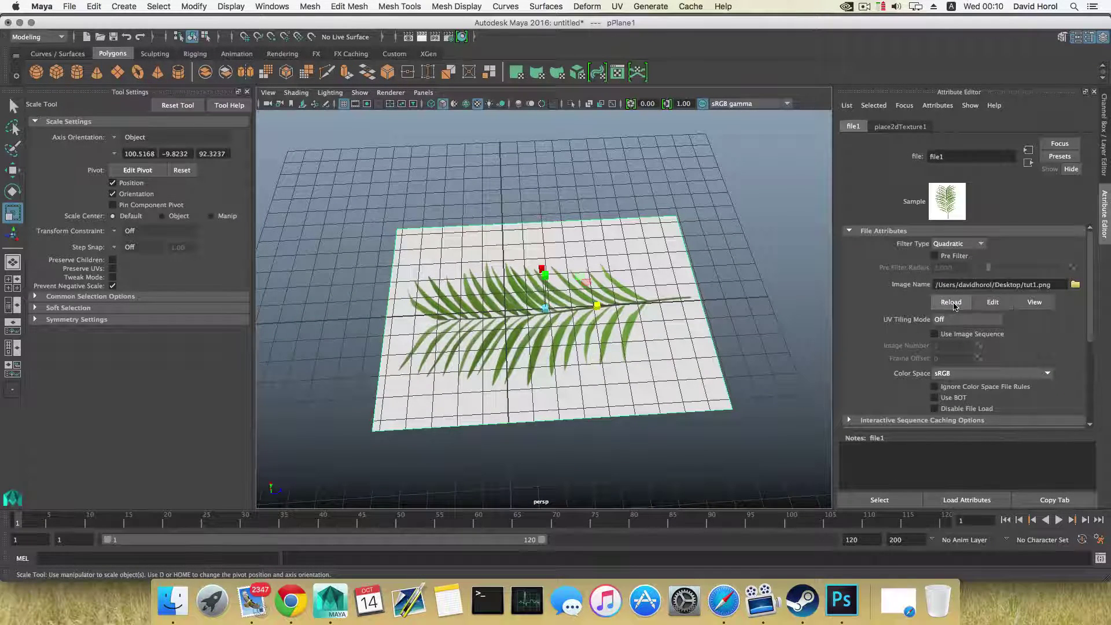
# Step: Orbit and zoom around the fern plane to inspect the transparent cut-out edges
pyautogui.scroll(5, 577, 369)
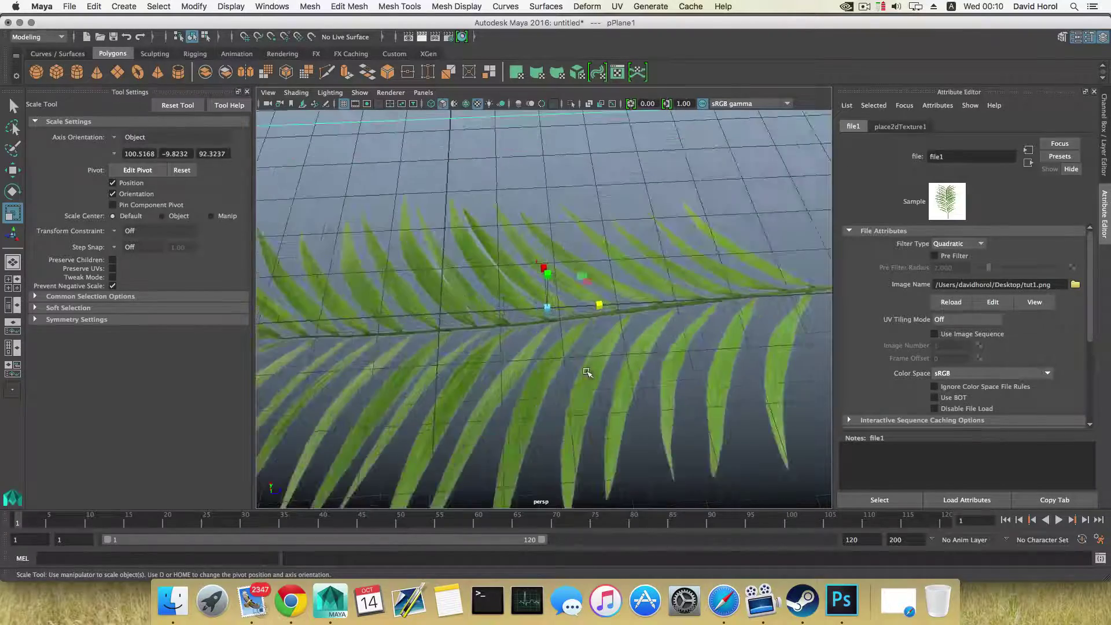
pyautogui.moveTo(588, 372)
pyautogui.mouseDown()
pyautogui.moveTo(446, 349)
pyautogui.moveTo(503, 389)
pyautogui.moveTo(602, 365)
pyautogui.mouseUp()
pyautogui.scroll(-5, 590, 371)
pyautogui.moveTo(472, 446); pyautogui.dragTo(523, 394)
pyautogui.scroll(2, 519, 411)
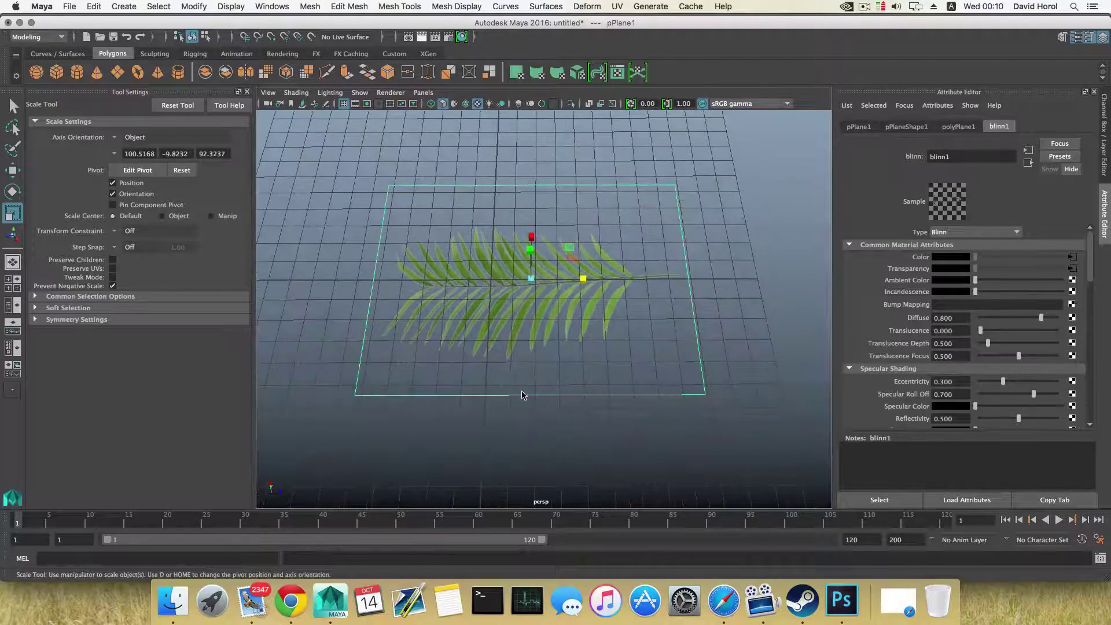
pyautogui.scroll(3, 584, 377)
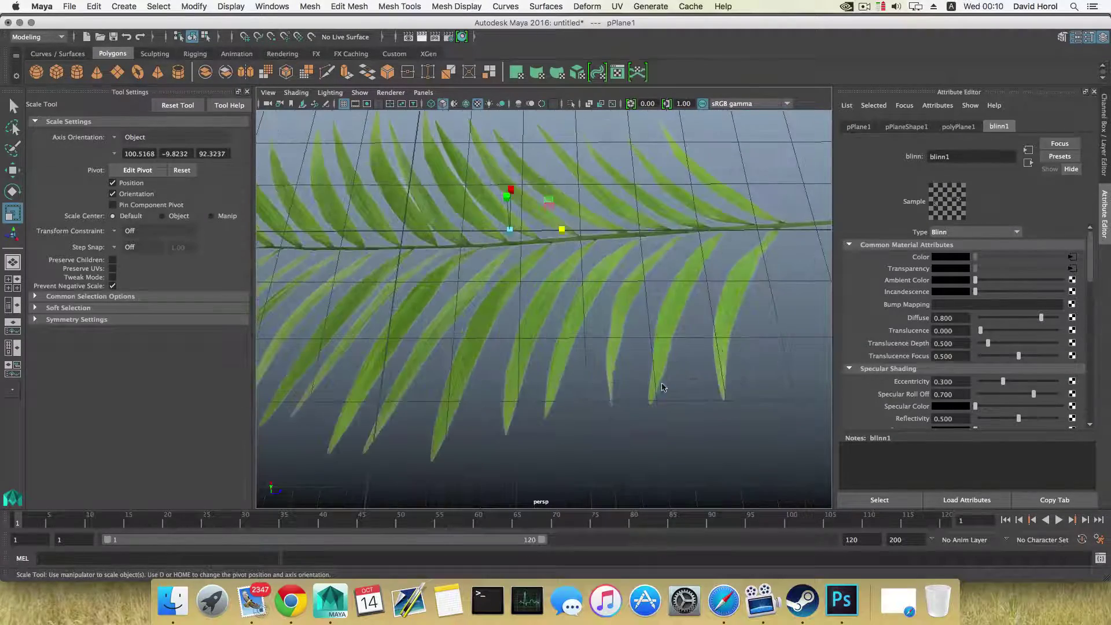
pyautogui.moveTo(663, 387); pyautogui.dragTo(492, 248)
pyautogui.scroll(-4, 475, 237)
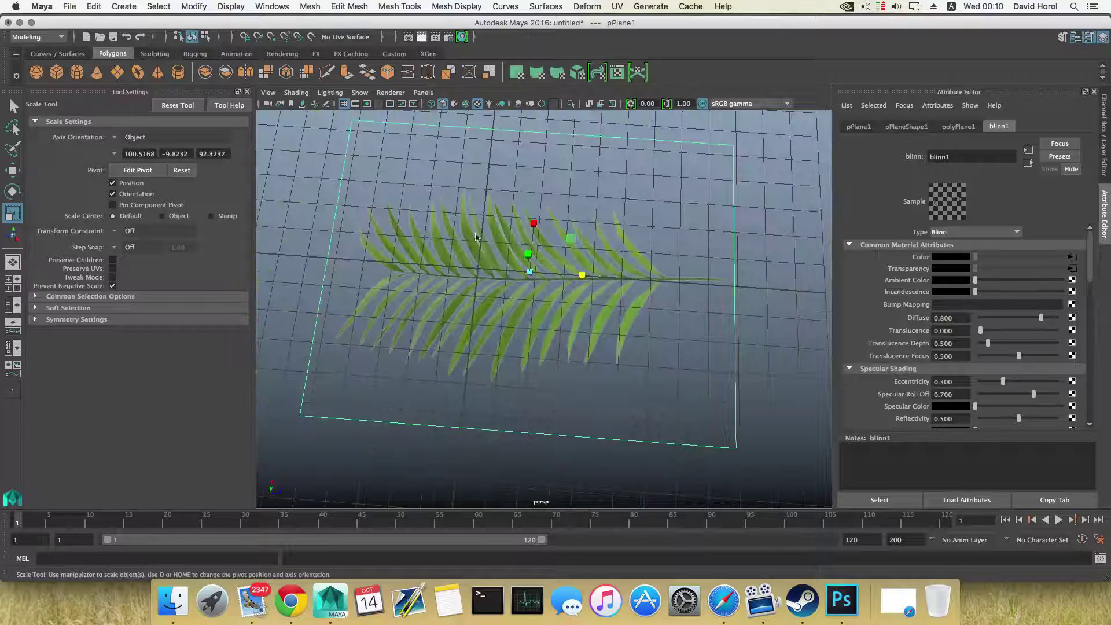
pyautogui.click(422, 37)
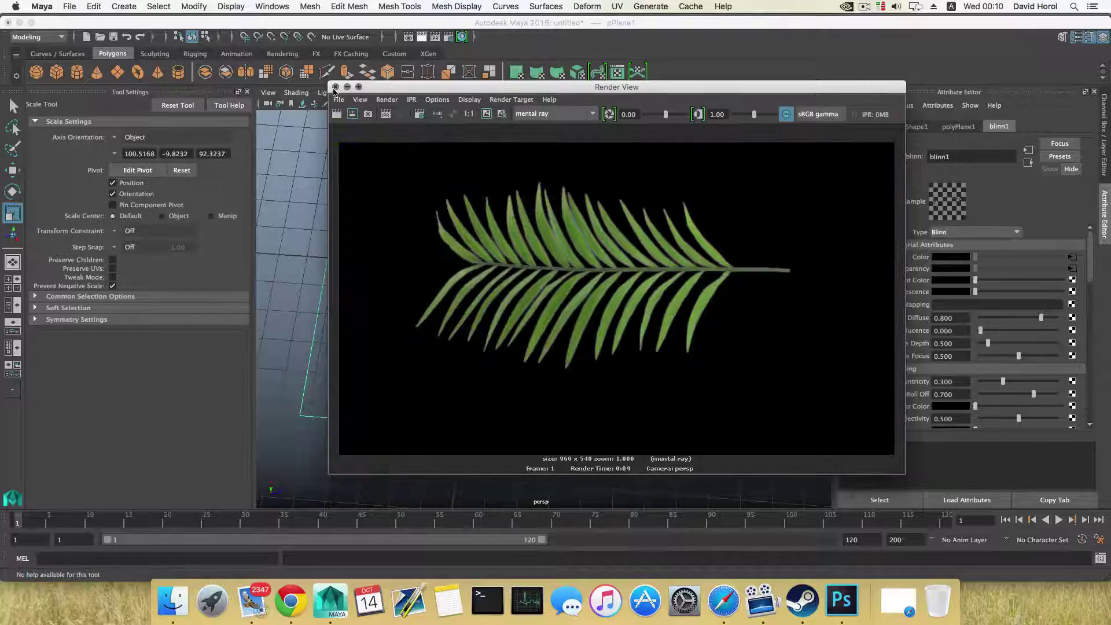
pyautogui.scroll(3, 554, 288)
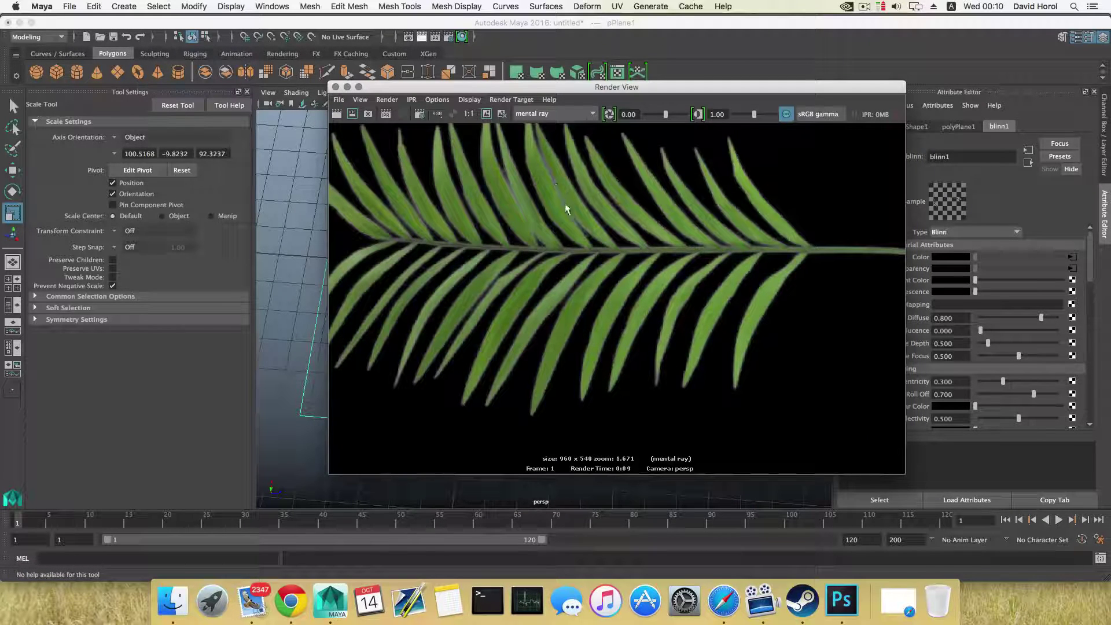
pyautogui.click(335, 87)
pyautogui.scroll(8, 616, 334)
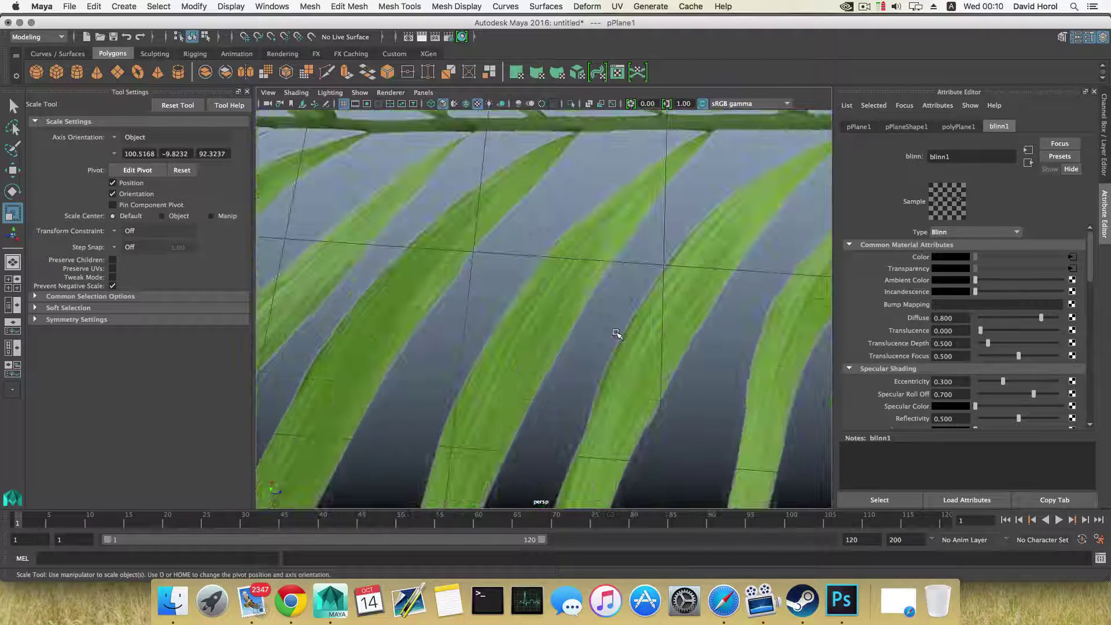
pyautogui.moveTo(565, 397); pyautogui.dragTo(503, 392)
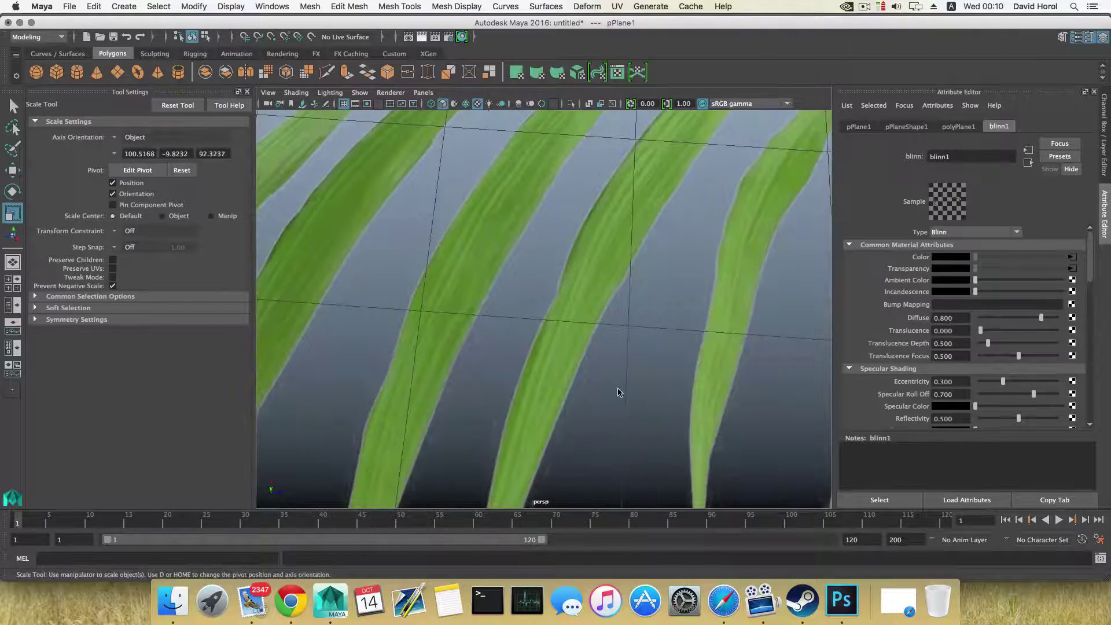
pyautogui.moveTo(618, 392); pyautogui.dragTo(562, 366)
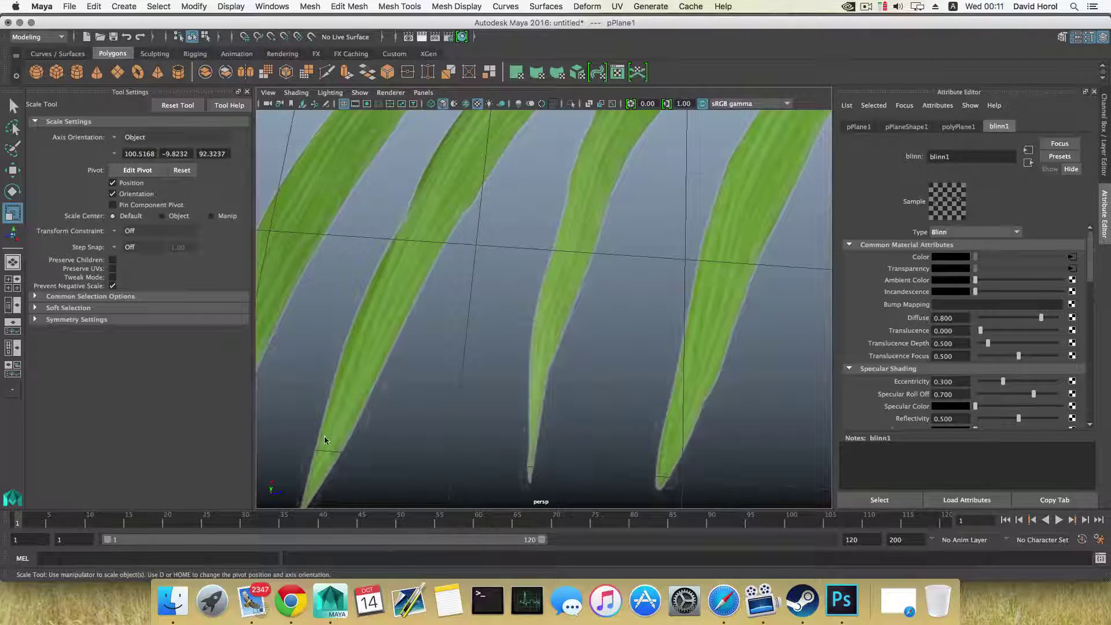
pyautogui.moveTo(324, 440); pyautogui.dragTo(488, 335)
pyautogui.press('f')
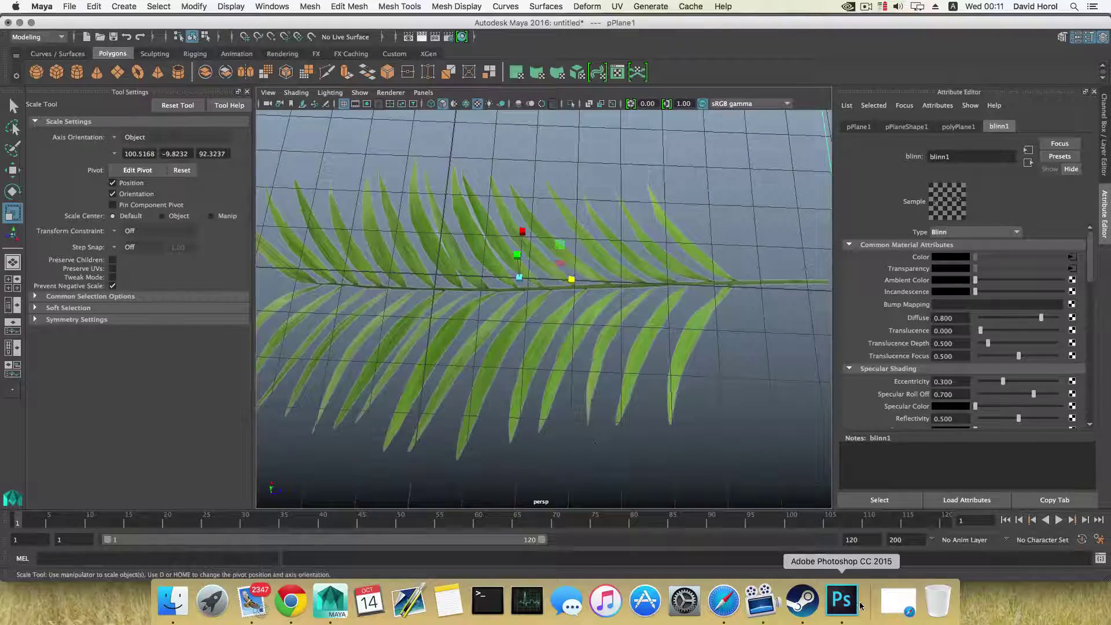
# Step: Fill the leaf's background with white and save it as Targa 'tut2.tga' with alpha on the Desktop
pyautogui.click(840, 599)
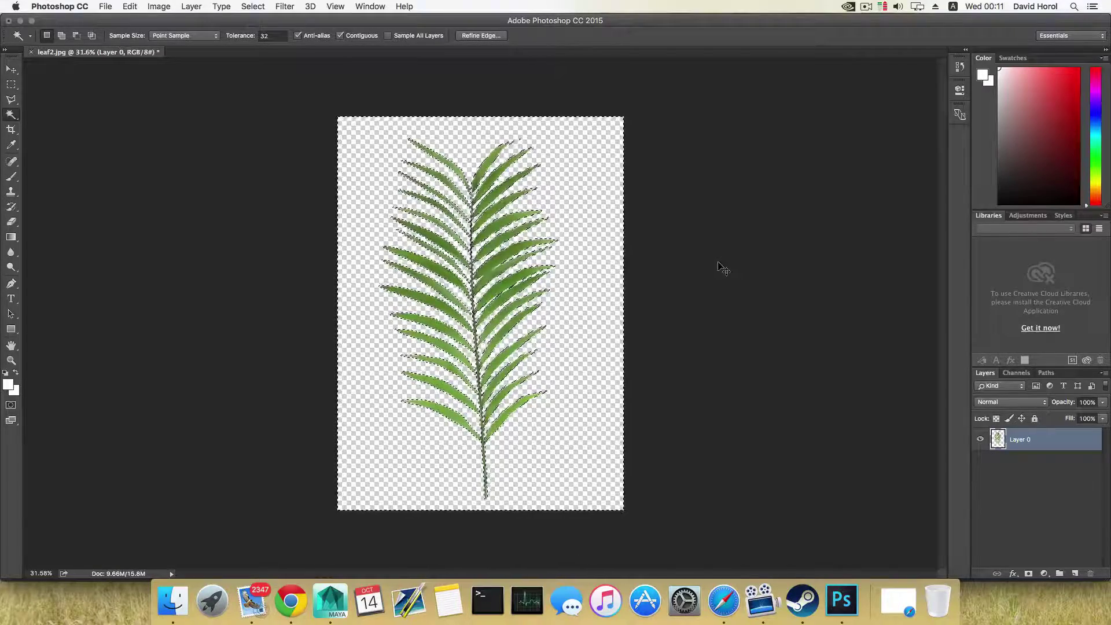
pyautogui.hotkey('alt', 'BackSpace')
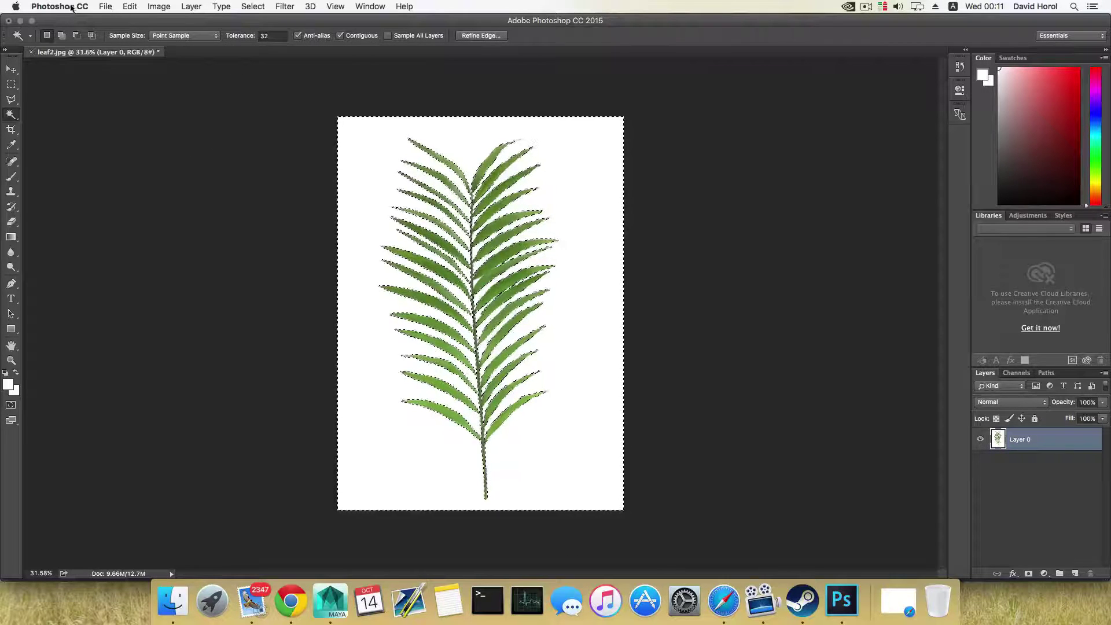
pyautogui.click(105, 7)
pyautogui.moveTo(140, 165)
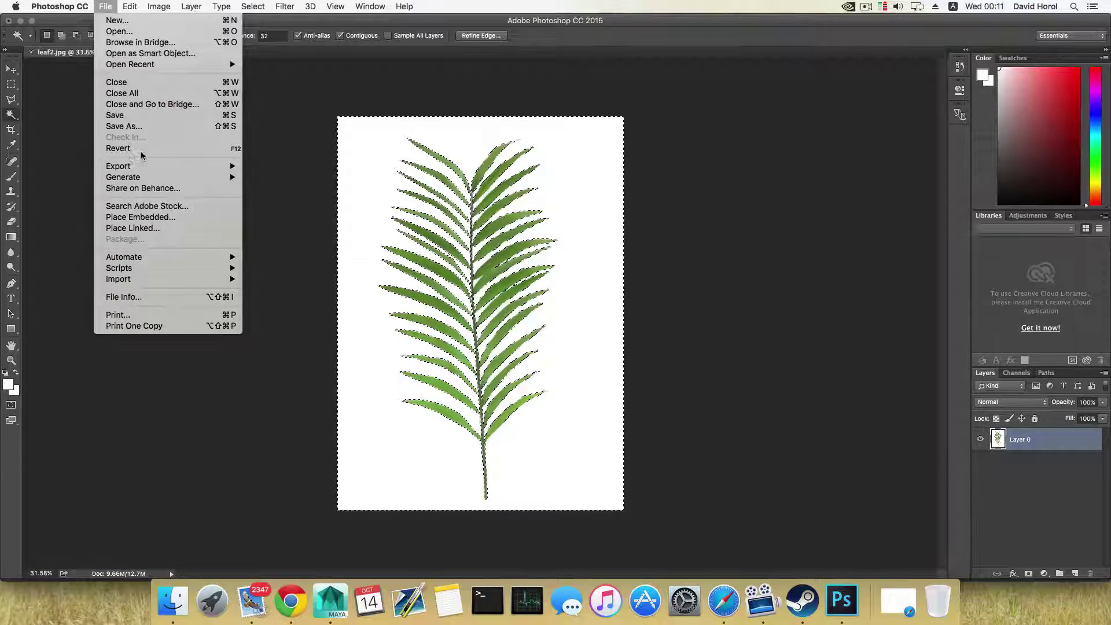
pyautogui.click(142, 126)
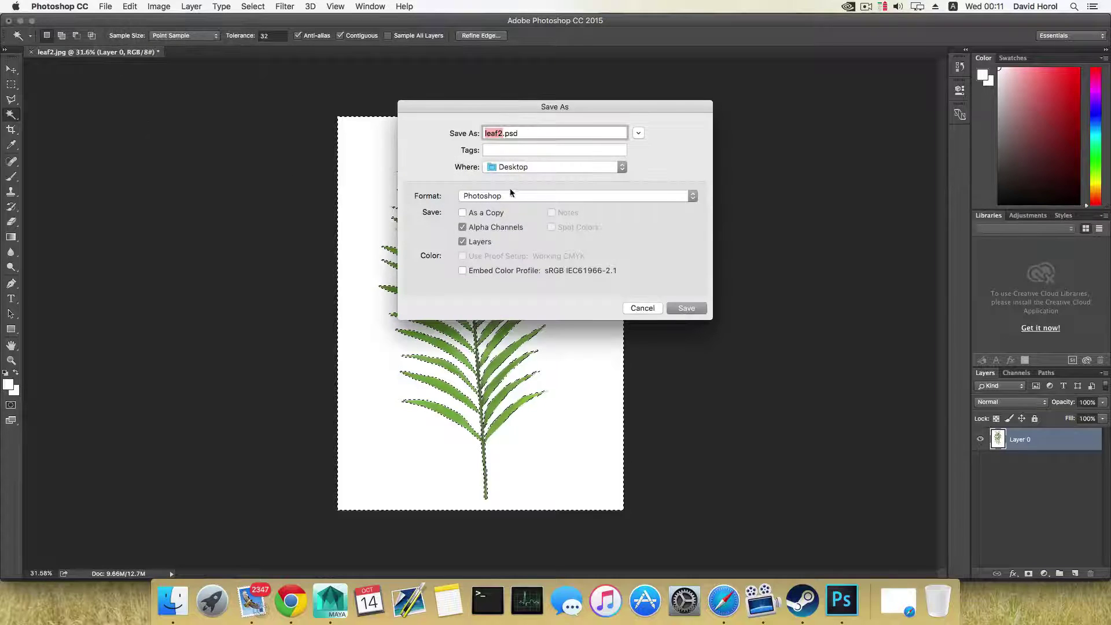
pyautogui.click(510, 195)
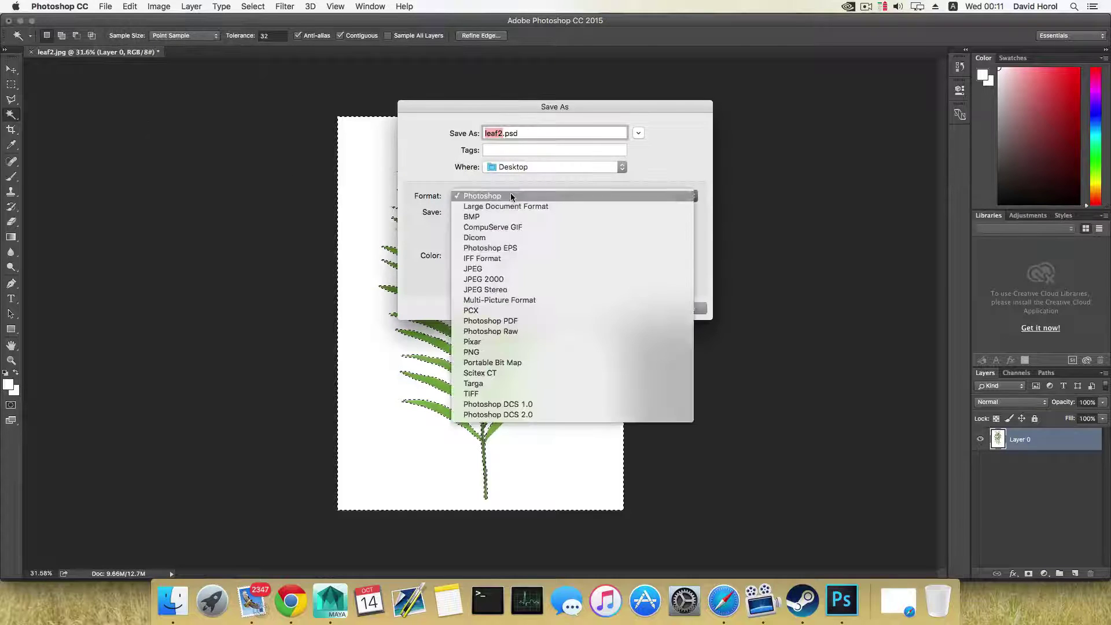
pyautogui.click(486, 383)
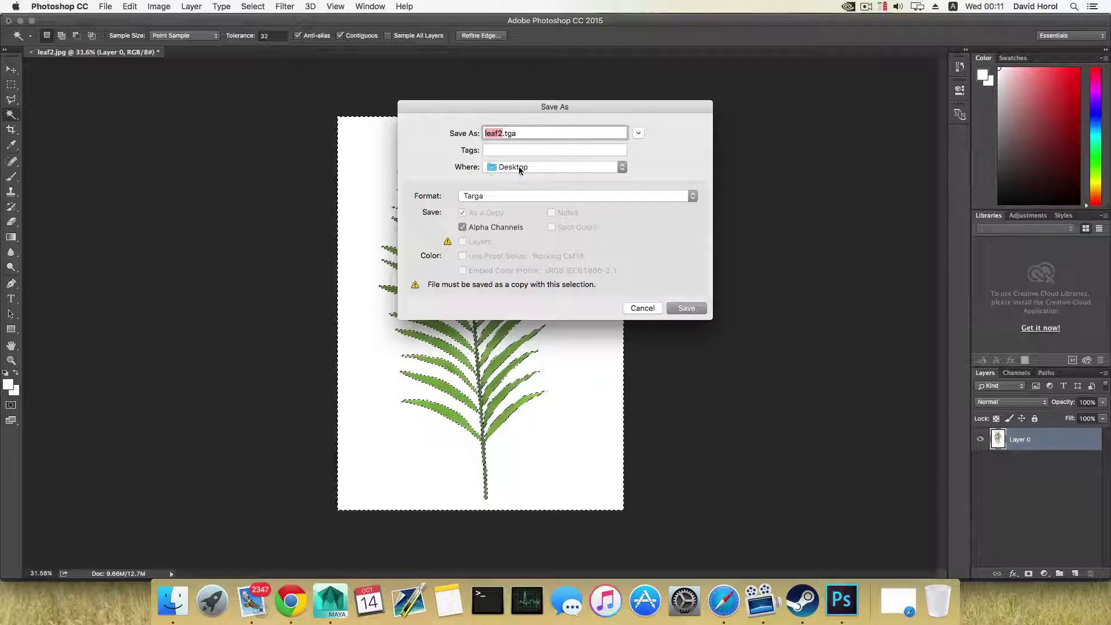
pyautogui.write('tut')
pyautogui.click(686, 308)
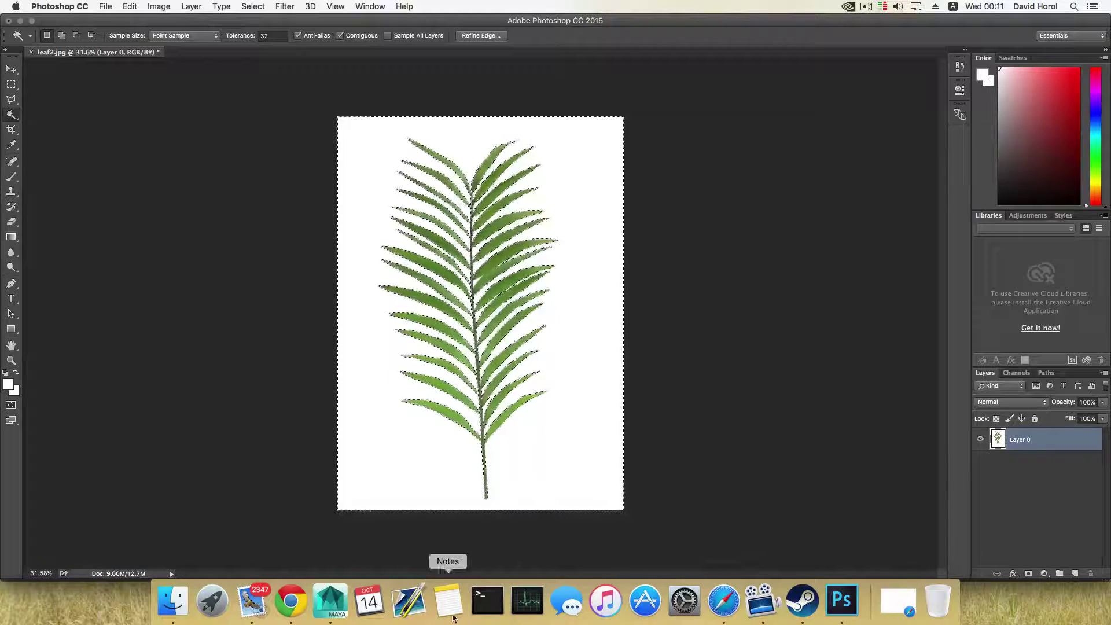
pyautogui.click(331, 602)
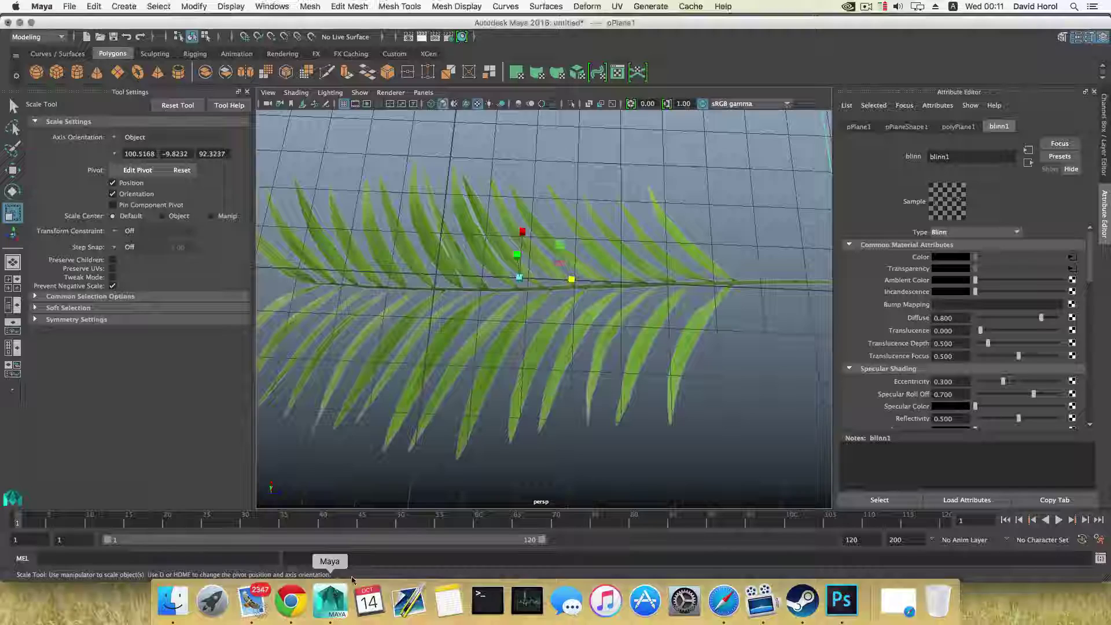
# Step: Load tut2.tga from the Desktop as the file1 colour texture's image
pyautogui.click(1072, 257)
pyautogui.click(1075, 284)
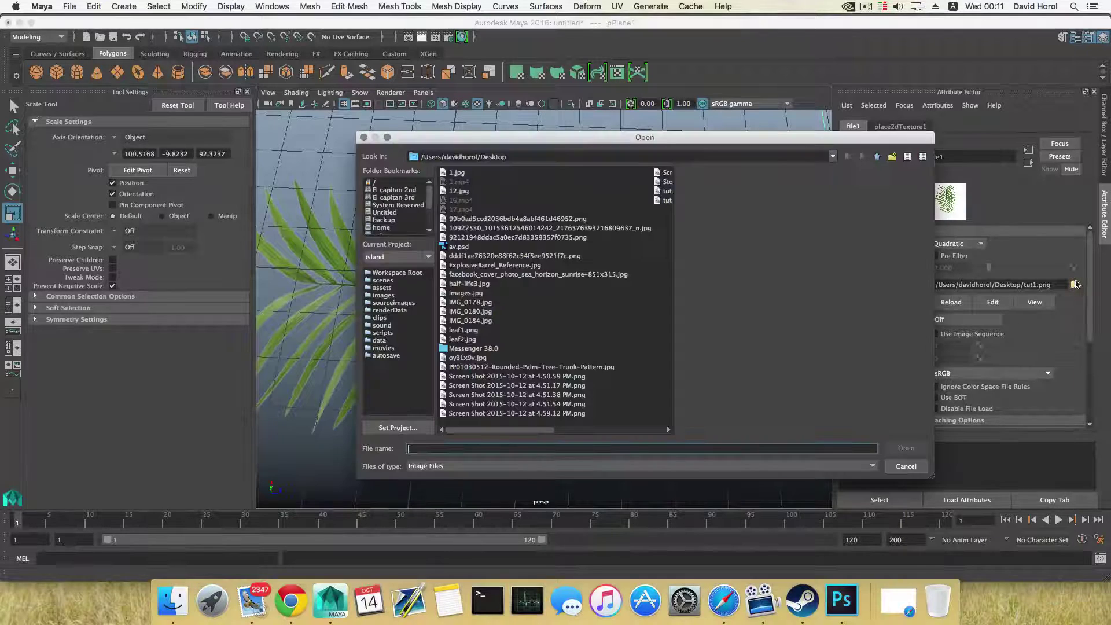
pyautogui.click(533, 432)
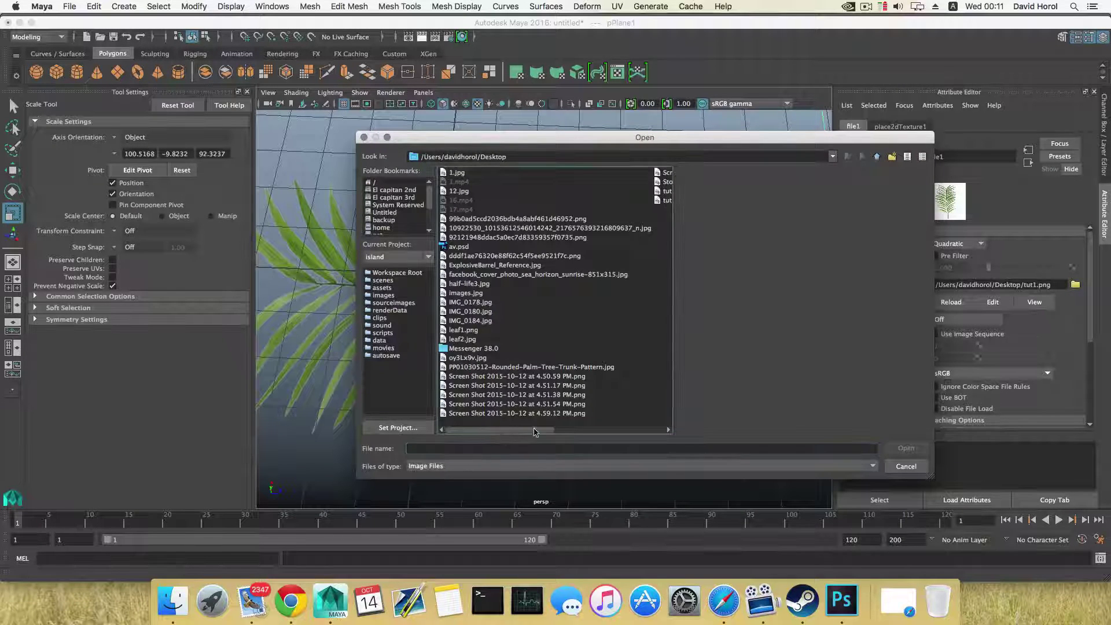
pyautogui.moveTo(533, 432); pyautogui.dragTo(614, 424)
pyautogui.click(457, 200)
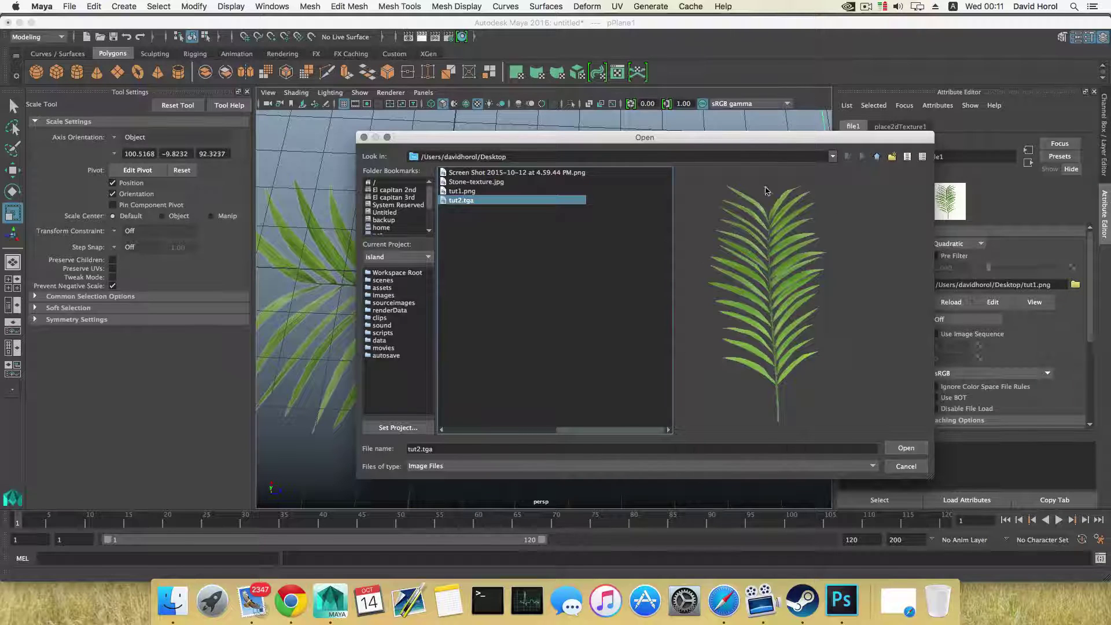
pyautogui.click(906, 447)
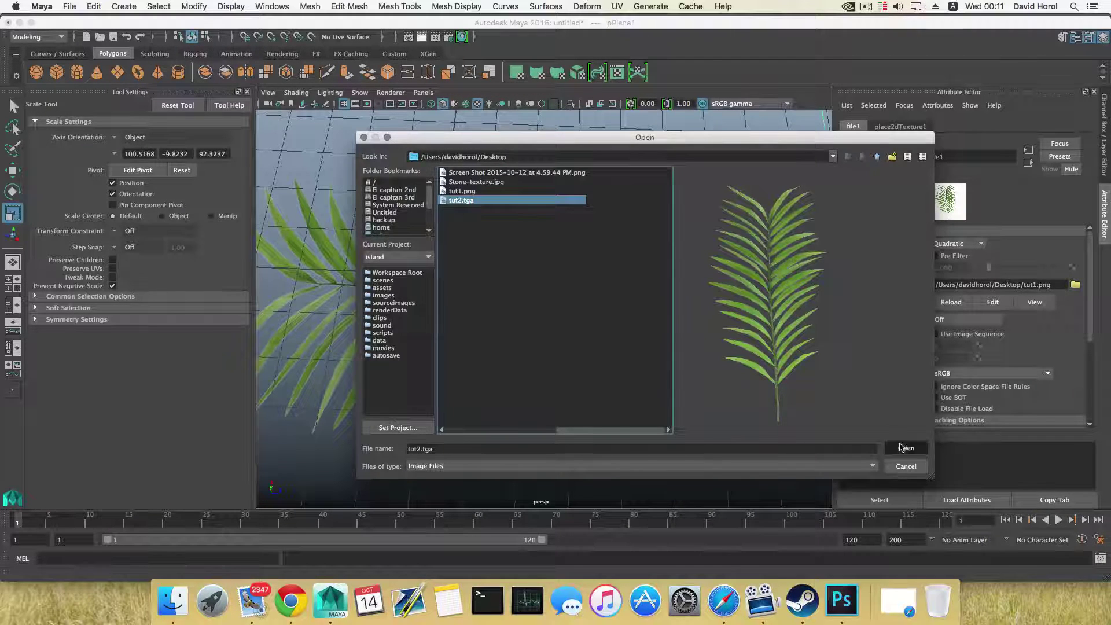
# Step: Deselect the leaf plane and orbit around the fern plane to inspect the cut-out textures
pyautogui.scroll(-3, 576, 360)
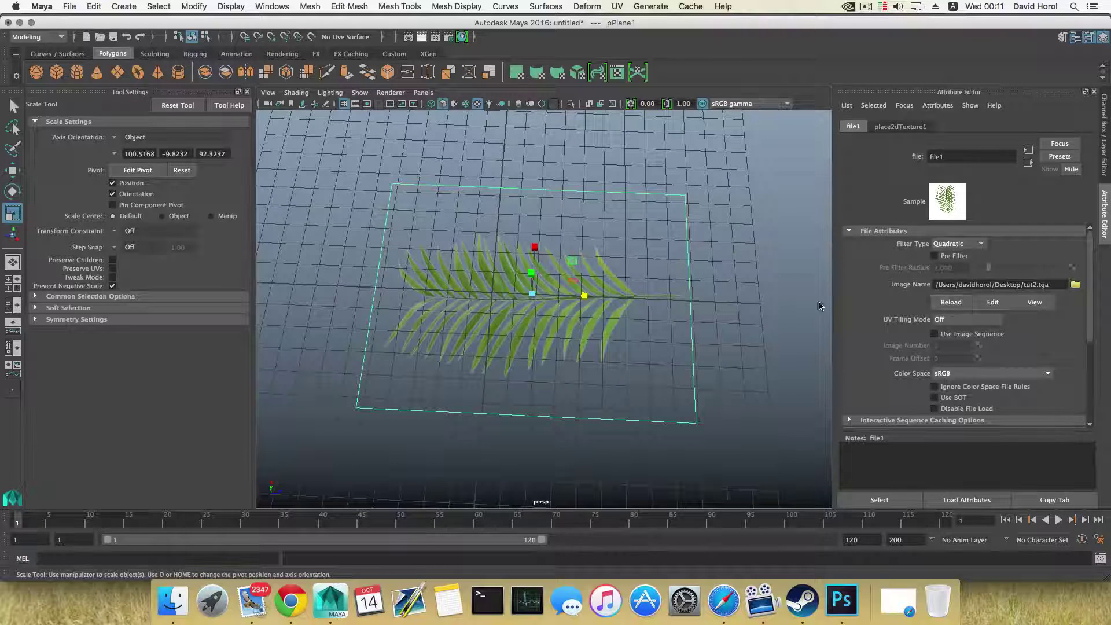
pyautogui.click(709, 331)
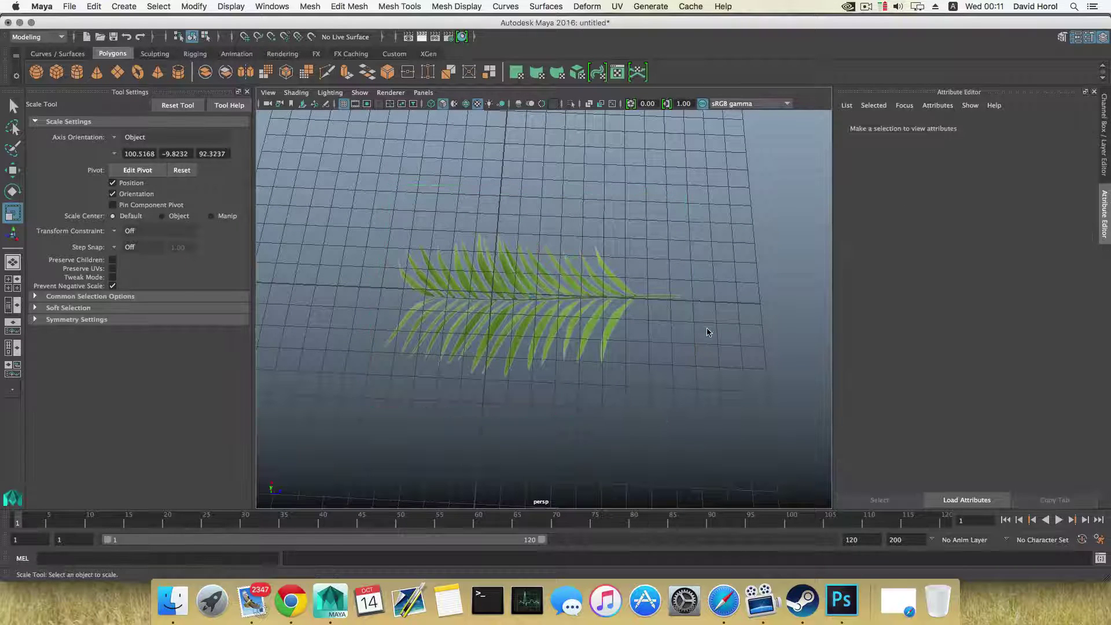
pyautogui.click(621, 319)
pyautogui.moveTo(621, 319); pyautogui.dragTo(404, 355)
pyautogui.scroll(5, 535, 347)
pyautogui.scroll(-5, 534, 347)
pyautogui.click(457, 395)
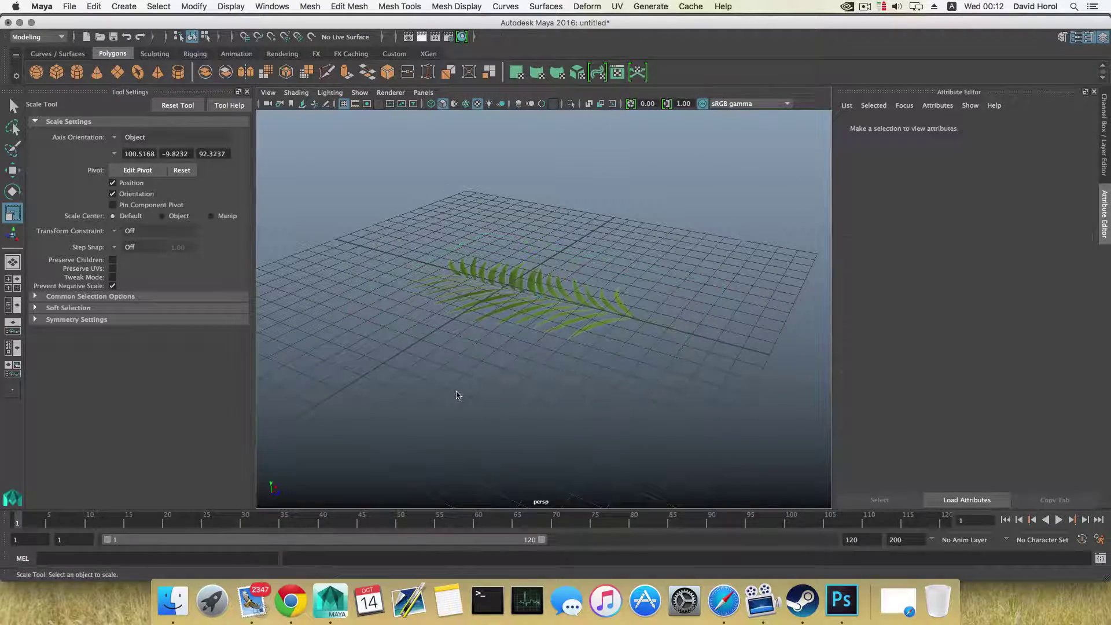
pyautogui.click(571, 298)
pyautogui.moveTo(564, 383); pyautogui.dragTo(539, 371)
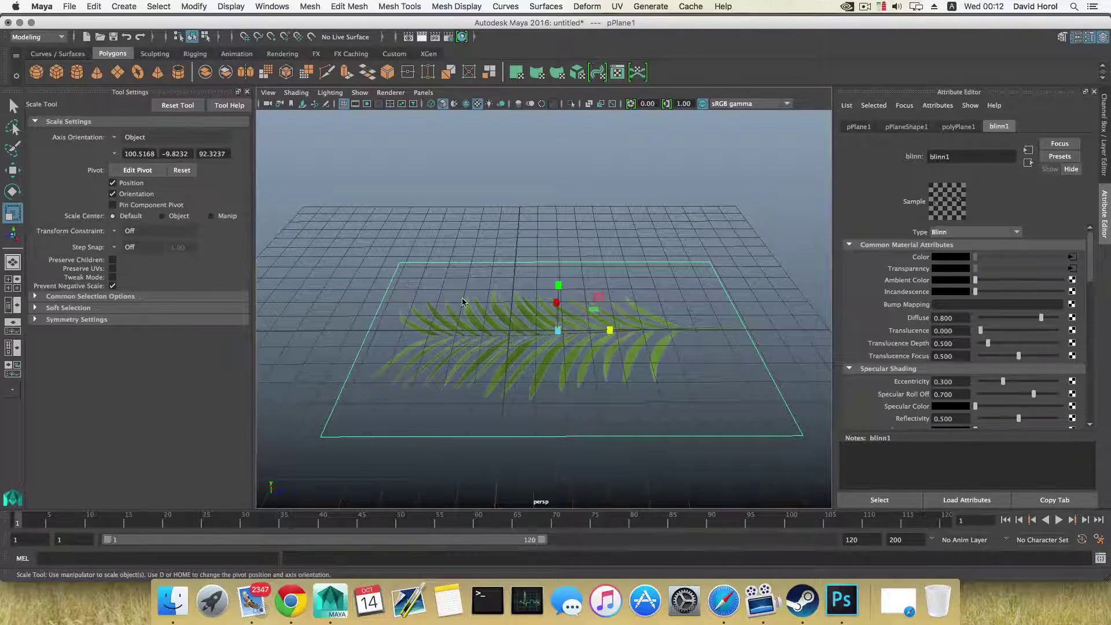
pyautogui.moveTo(462, 302); pyautogui.dragTo(633, 379)
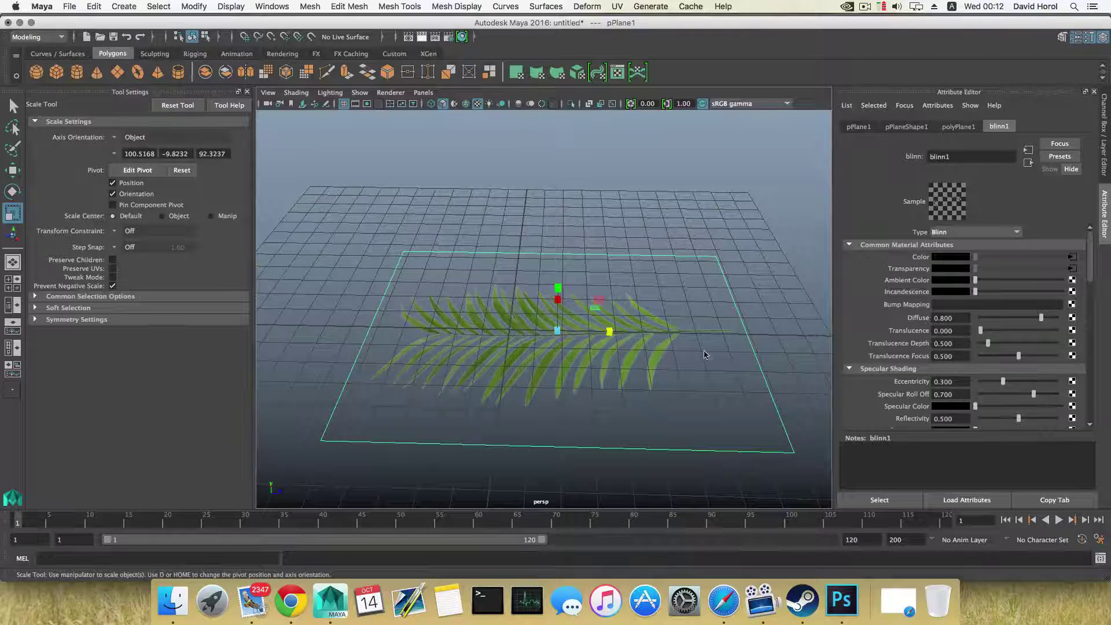
pyautogui.moveTo(723, 356); pyautogui.dragTo(469, 382)
pyautogui.scroll(-5, 480, 366)
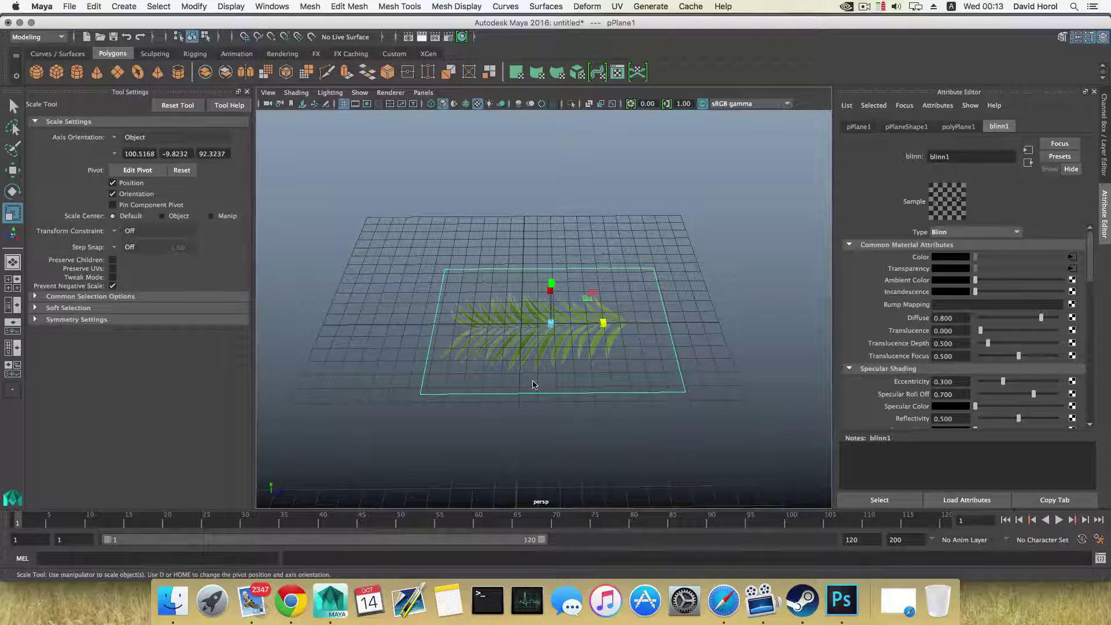
pyautogui.scroll(-1, 533, 382)
pyautogui.scroll(4, 529, 385)
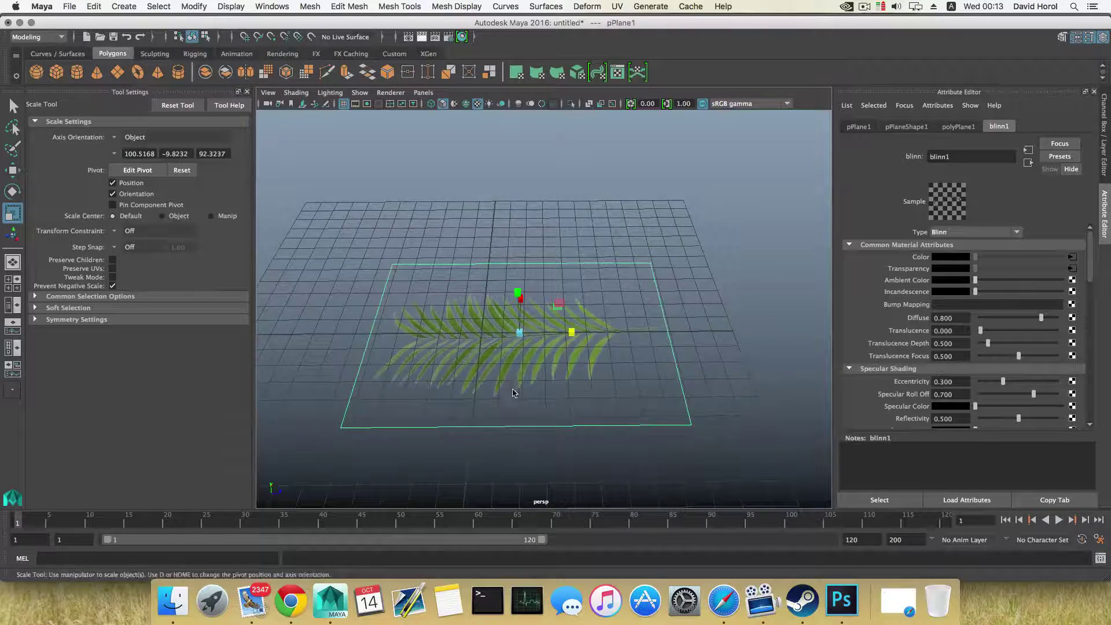
pyautogui.moveTo(514, 393)
pyautogui.mouseDown()
pyautogui.moveTo(384, 382)
pyautogui.moveTo(526, 378)
pyautogui.mouseUp()
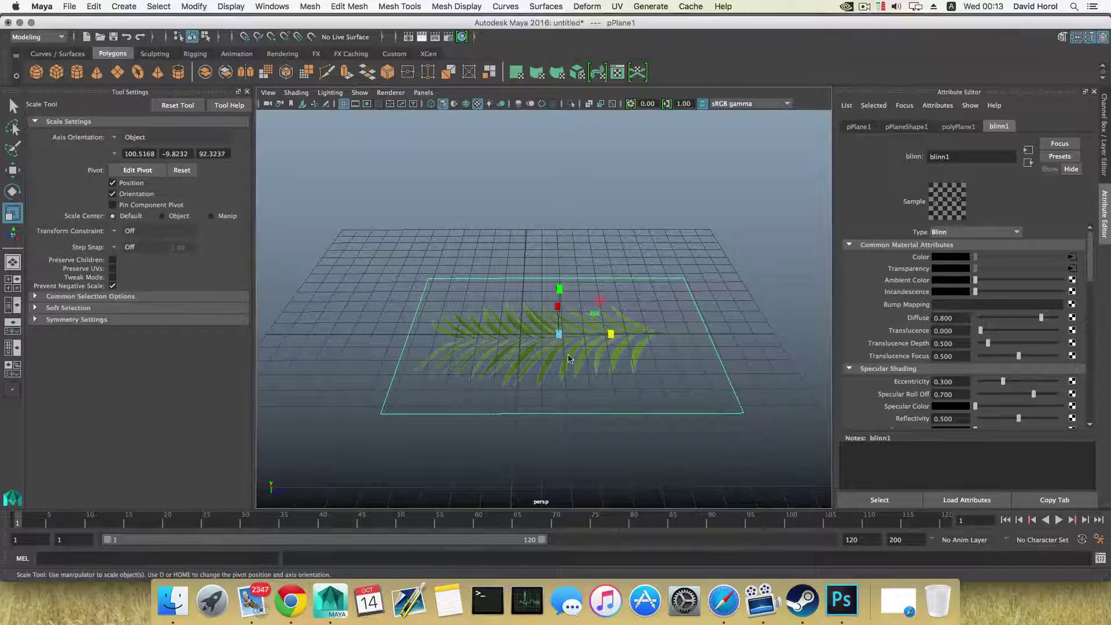
pyautogui.moveTo(569, 368); pyautogui.dragTo(557, 353)
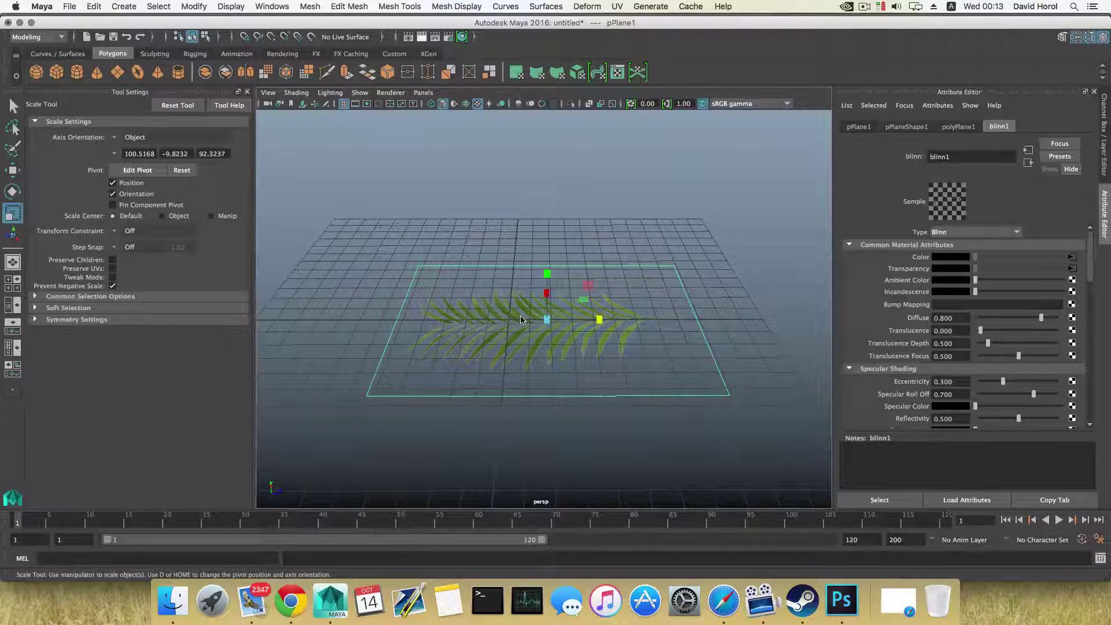
pyautogui.scroll(3, 515, 320)
pyautogui.moveTo(514, 321); pyautogui.dragTo(506, 329)
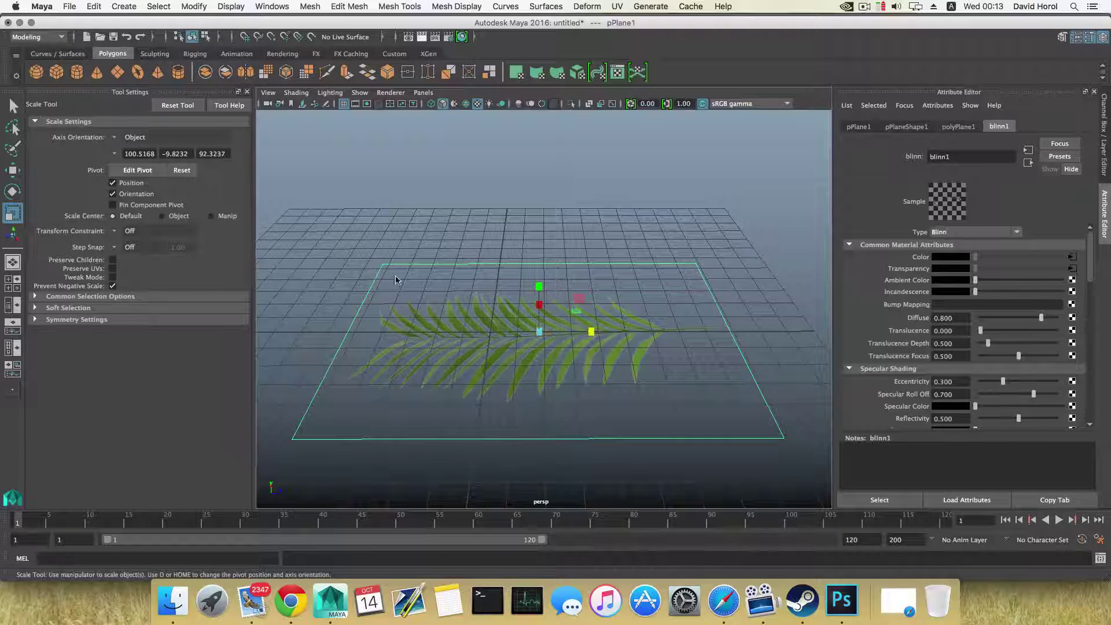
pyautogui.moveTo(368, 268); pyautogui.dragTo(742, 368)
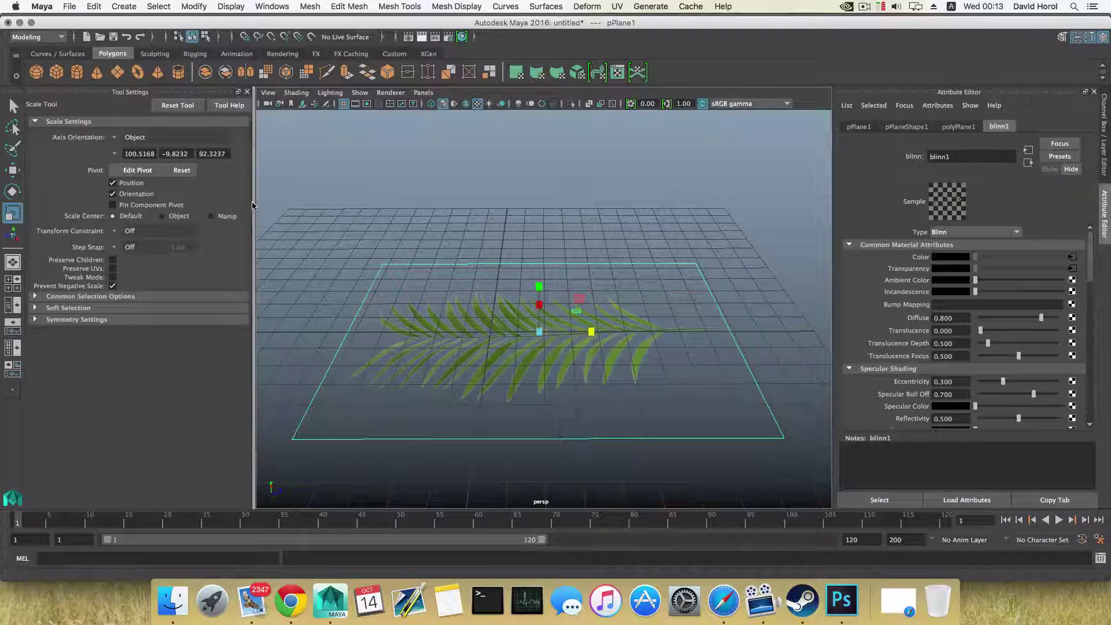
pyautogui.moveTo(152, 24); pyautogui.dragTo(169, 38)
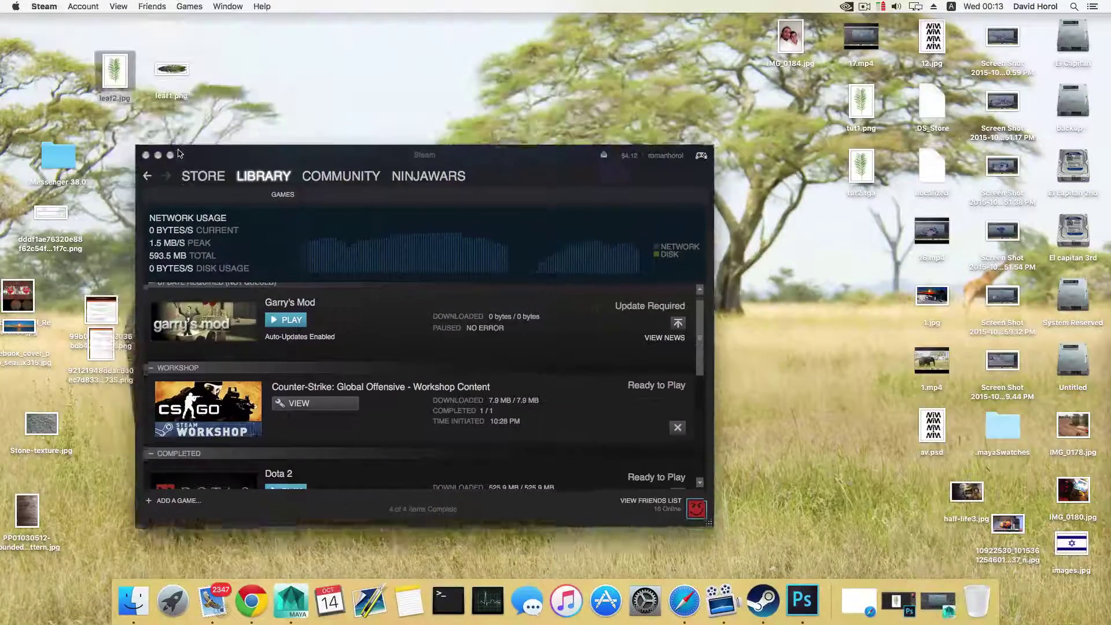
# Step: Move the leaf1.png icon to a new desktop spot and close the Steam window
pyautogui.click(160, 85)
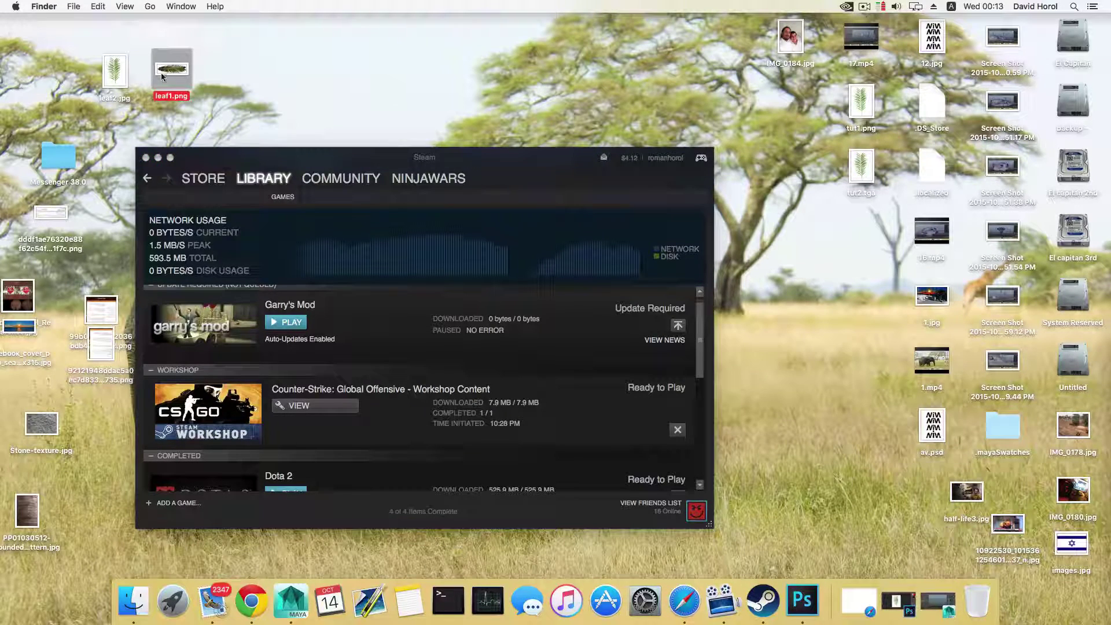
pyautogui.moveTo(186, 67)
pyautogui.mouseDown()
pyautogui.moveTo(243, 80)
pyautogui.moveTo(313, 74)
pyautogui.moveTo(208, 65)
pyautogui.mouseUp()
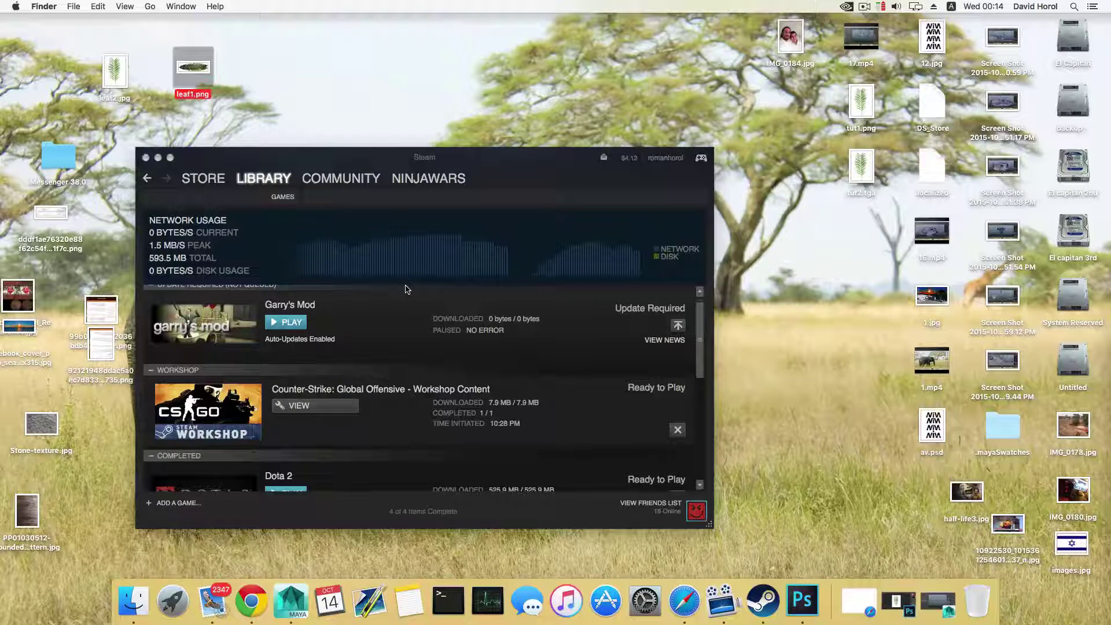
pyautogui.click(145, 158)
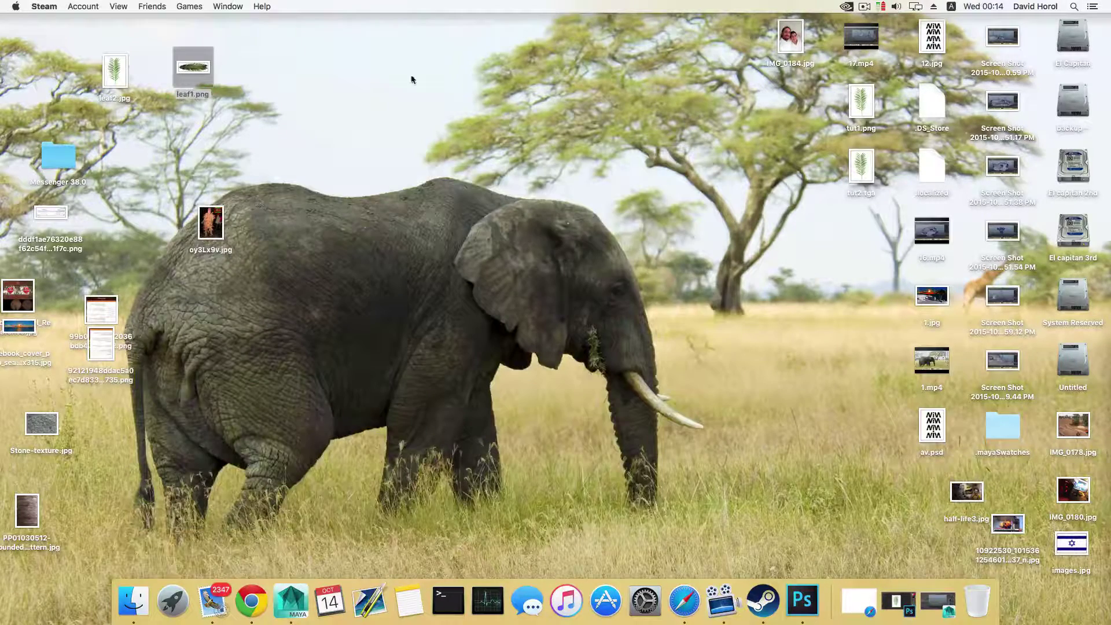